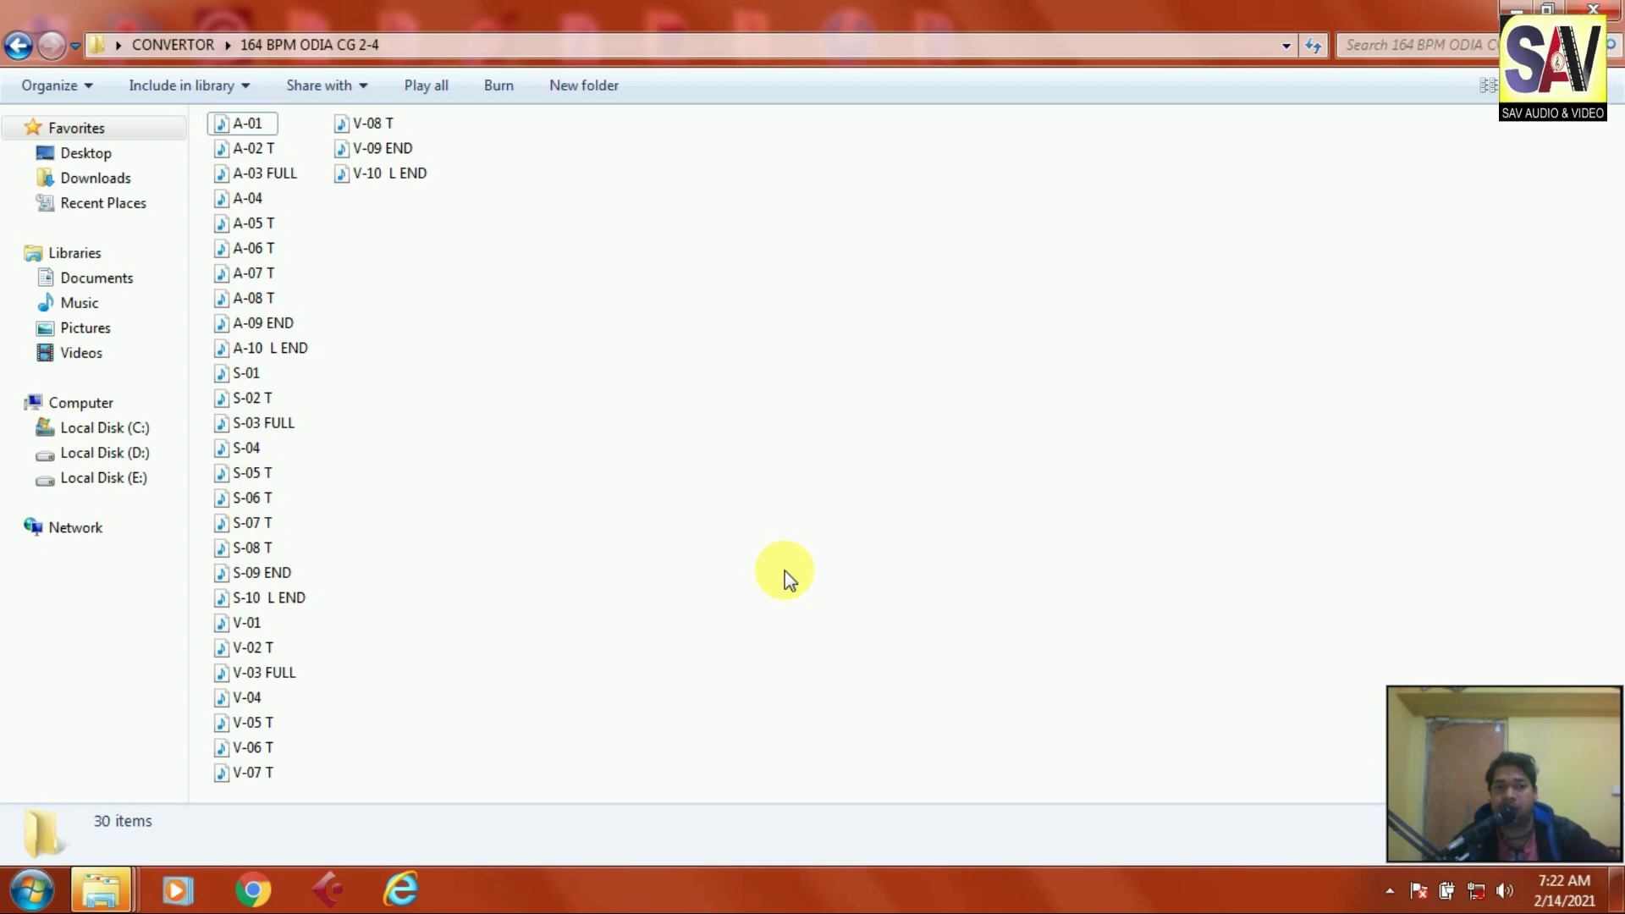
# - Highlight the A, S and V loop groups one after another in the 164 BPM ODIA CG 2-4 folder
pyautogui.moveTo(292, 159); pyautogui.dragTo(256, 337)
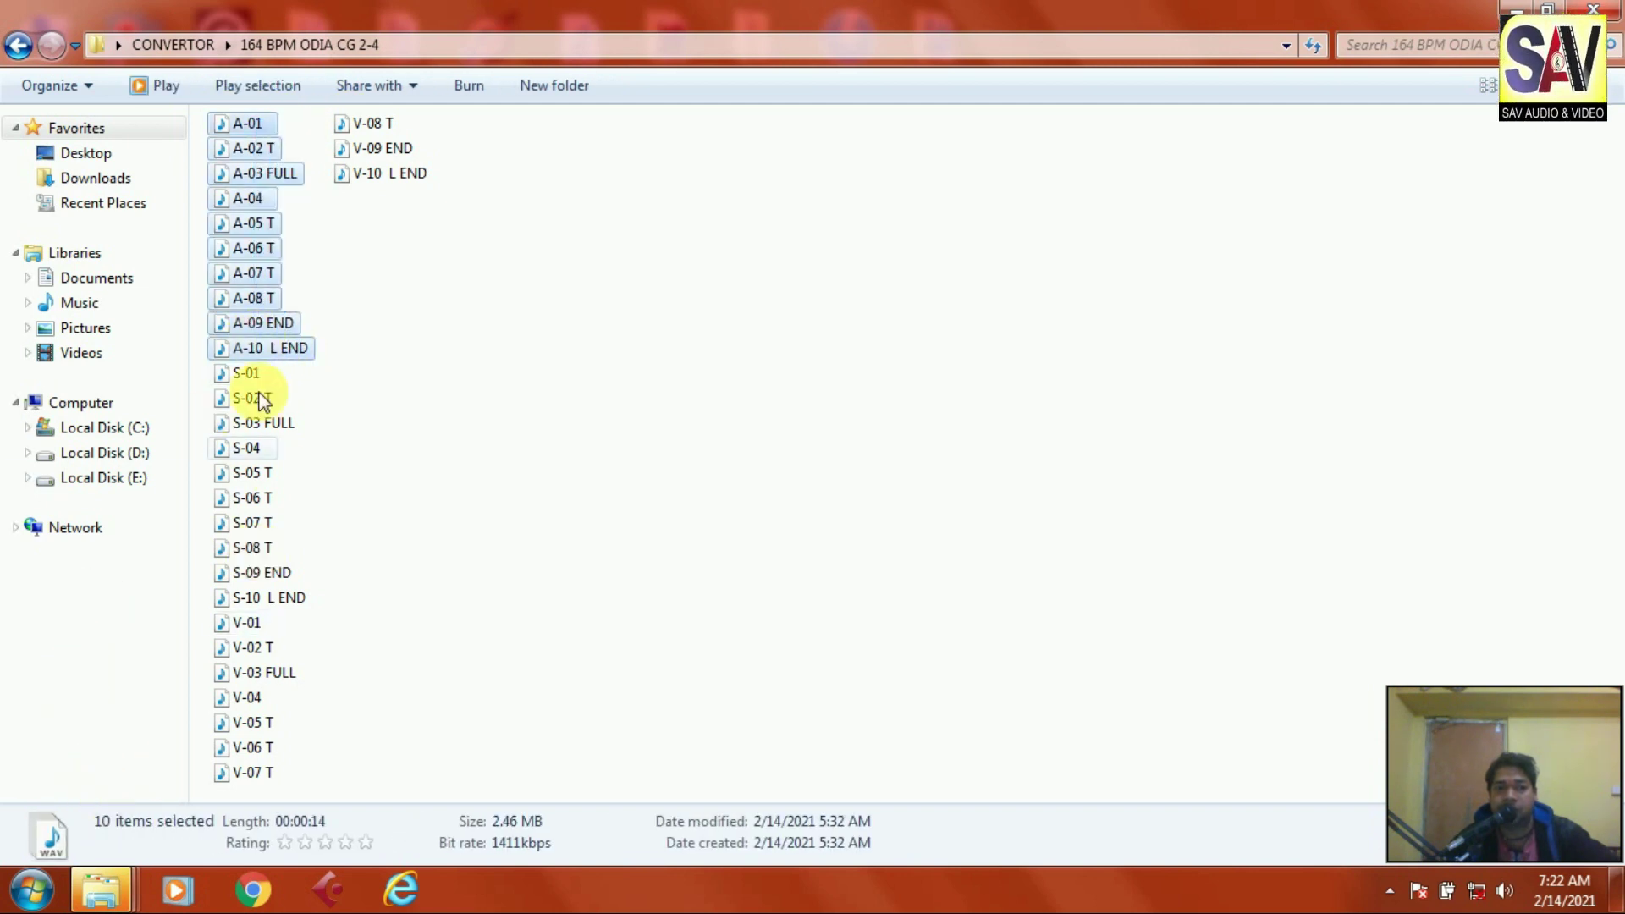
pyautogui.click(310, 373)
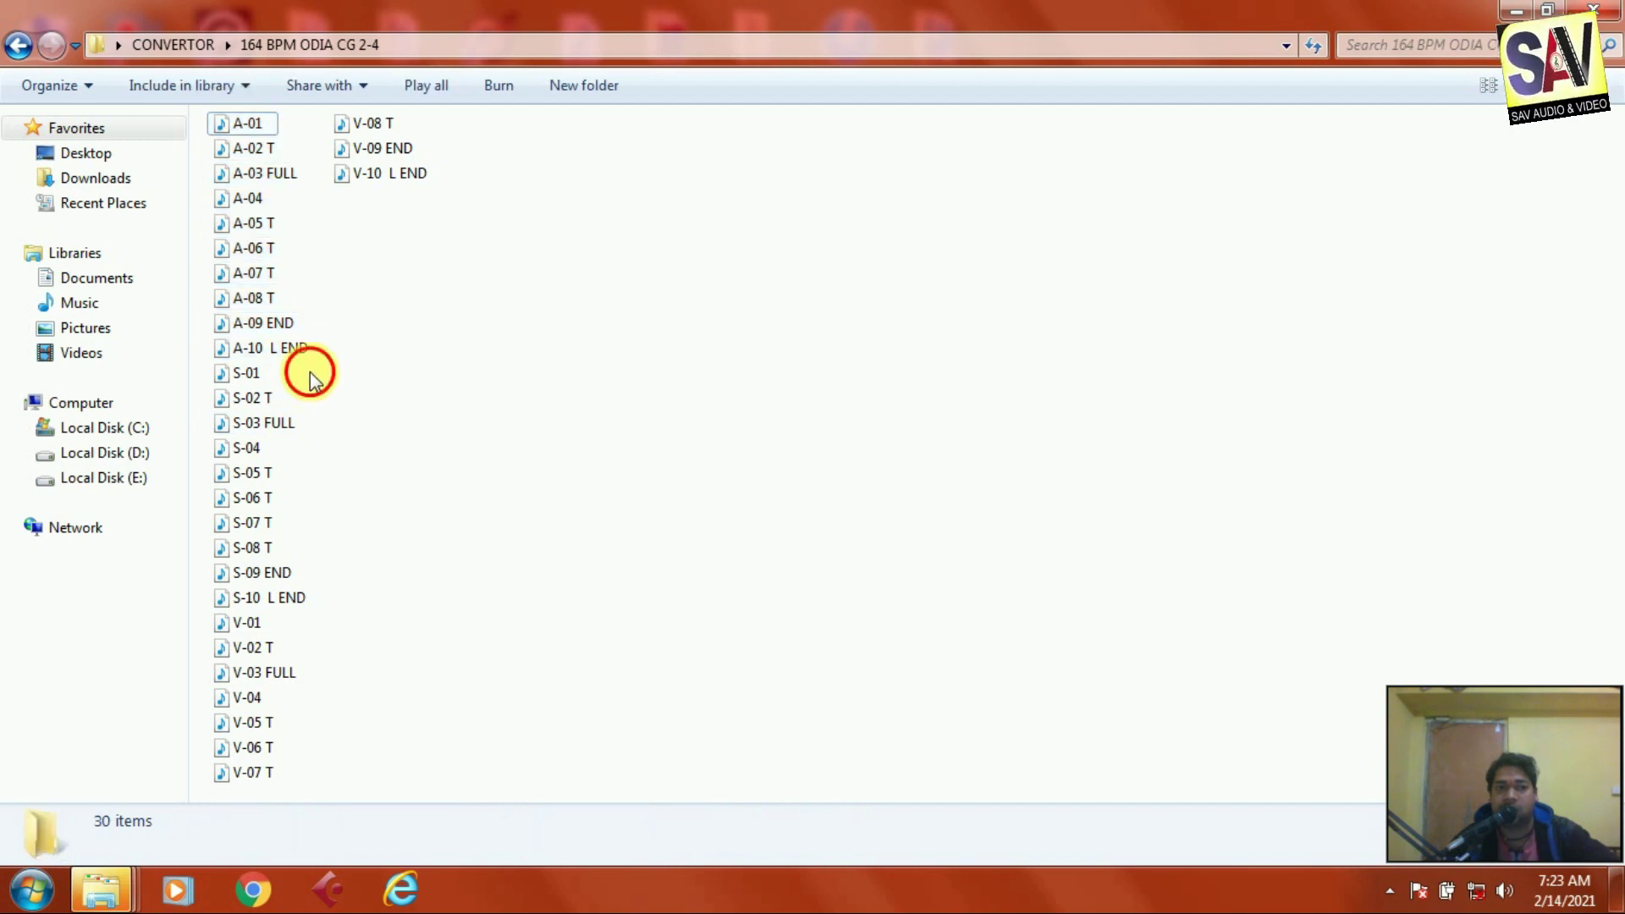
pyautogui.moveTo(310, 373); pyautogui.dragTo(256, 529)
pyautogui.moveTo(248, 597); pyautogui.dragTo(233, 814)
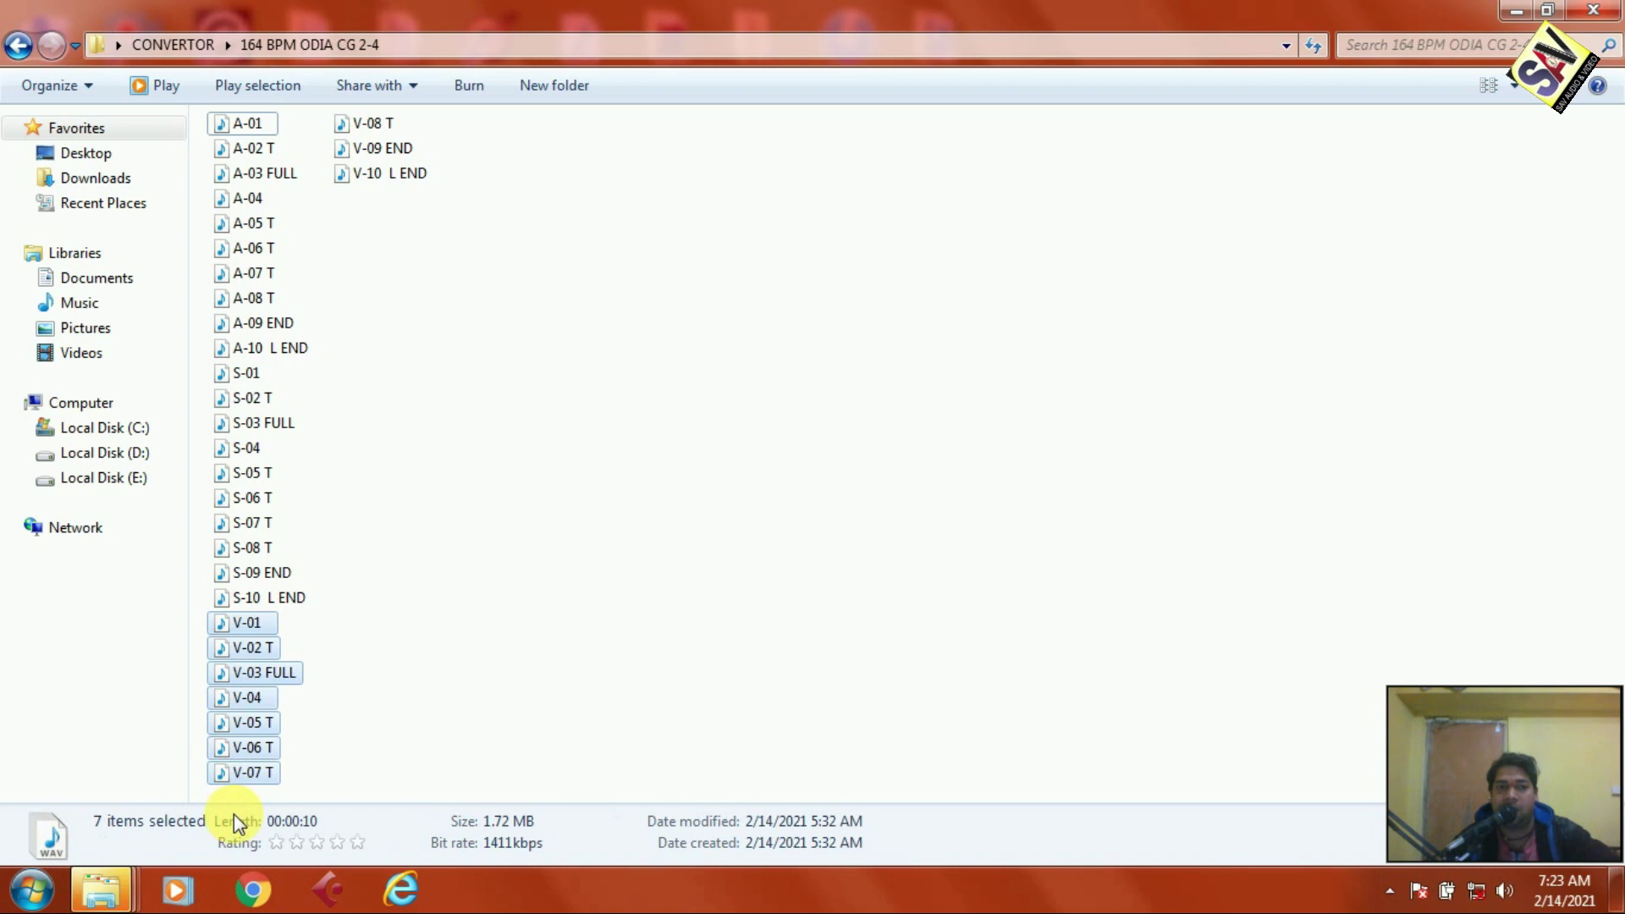
pyautogui.moveTo(423, 169); pyautogui.dragTo(372, 88)
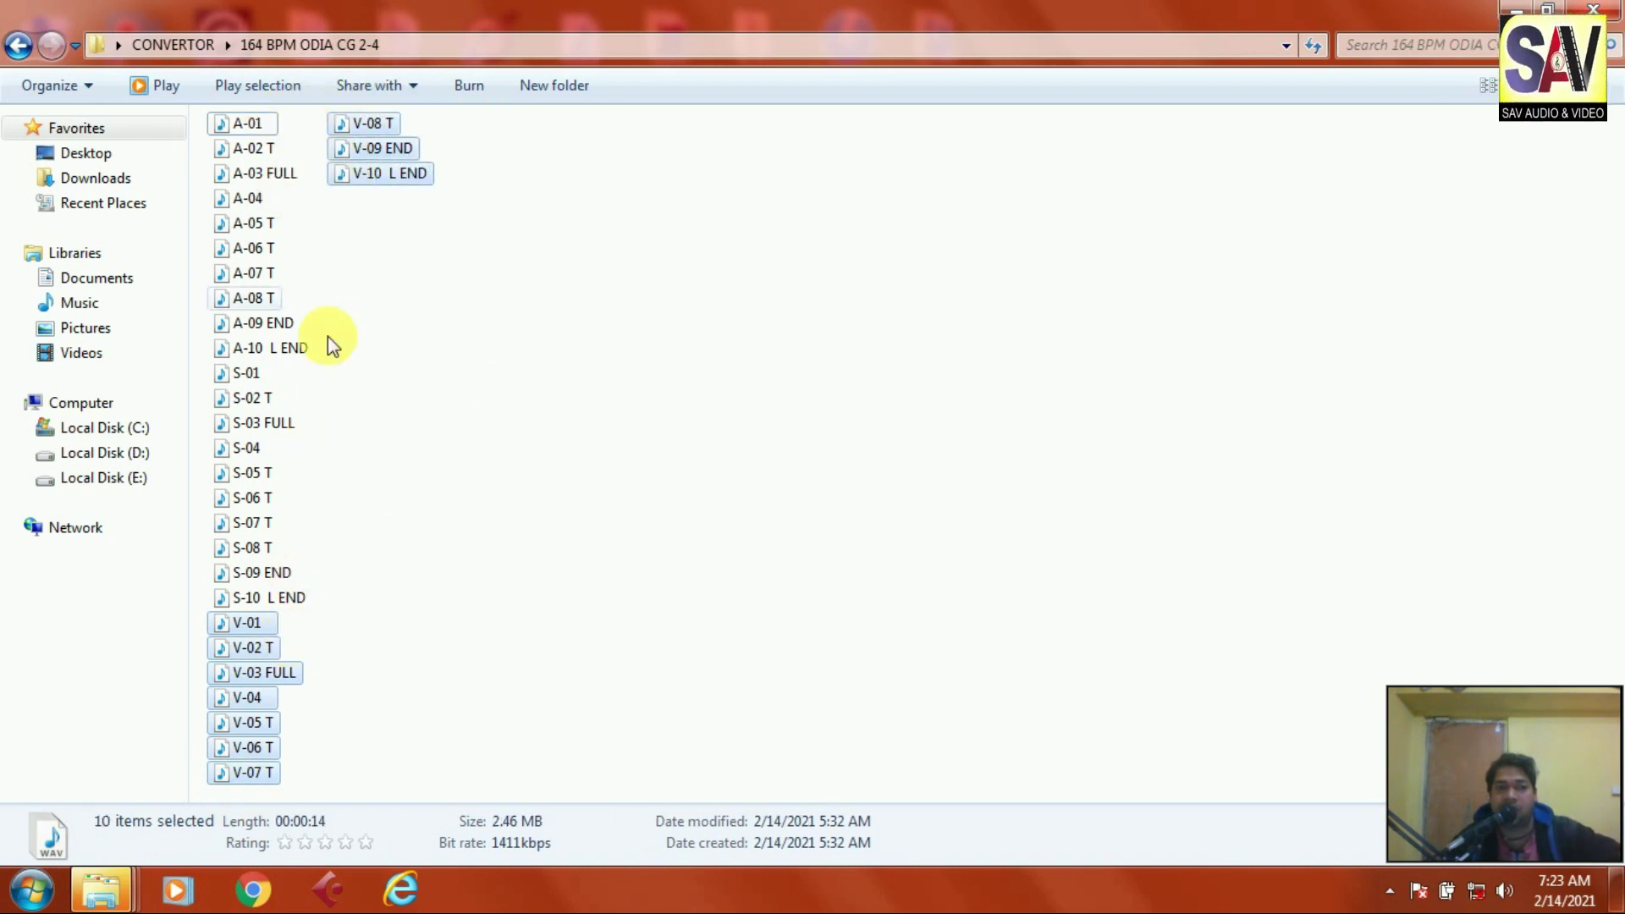
pyautogui.click(450, 333)
pyautogui.rightClick(454, 334)
pyautogui.click(566, 425)
pyautogui.rightClick(563, 392)
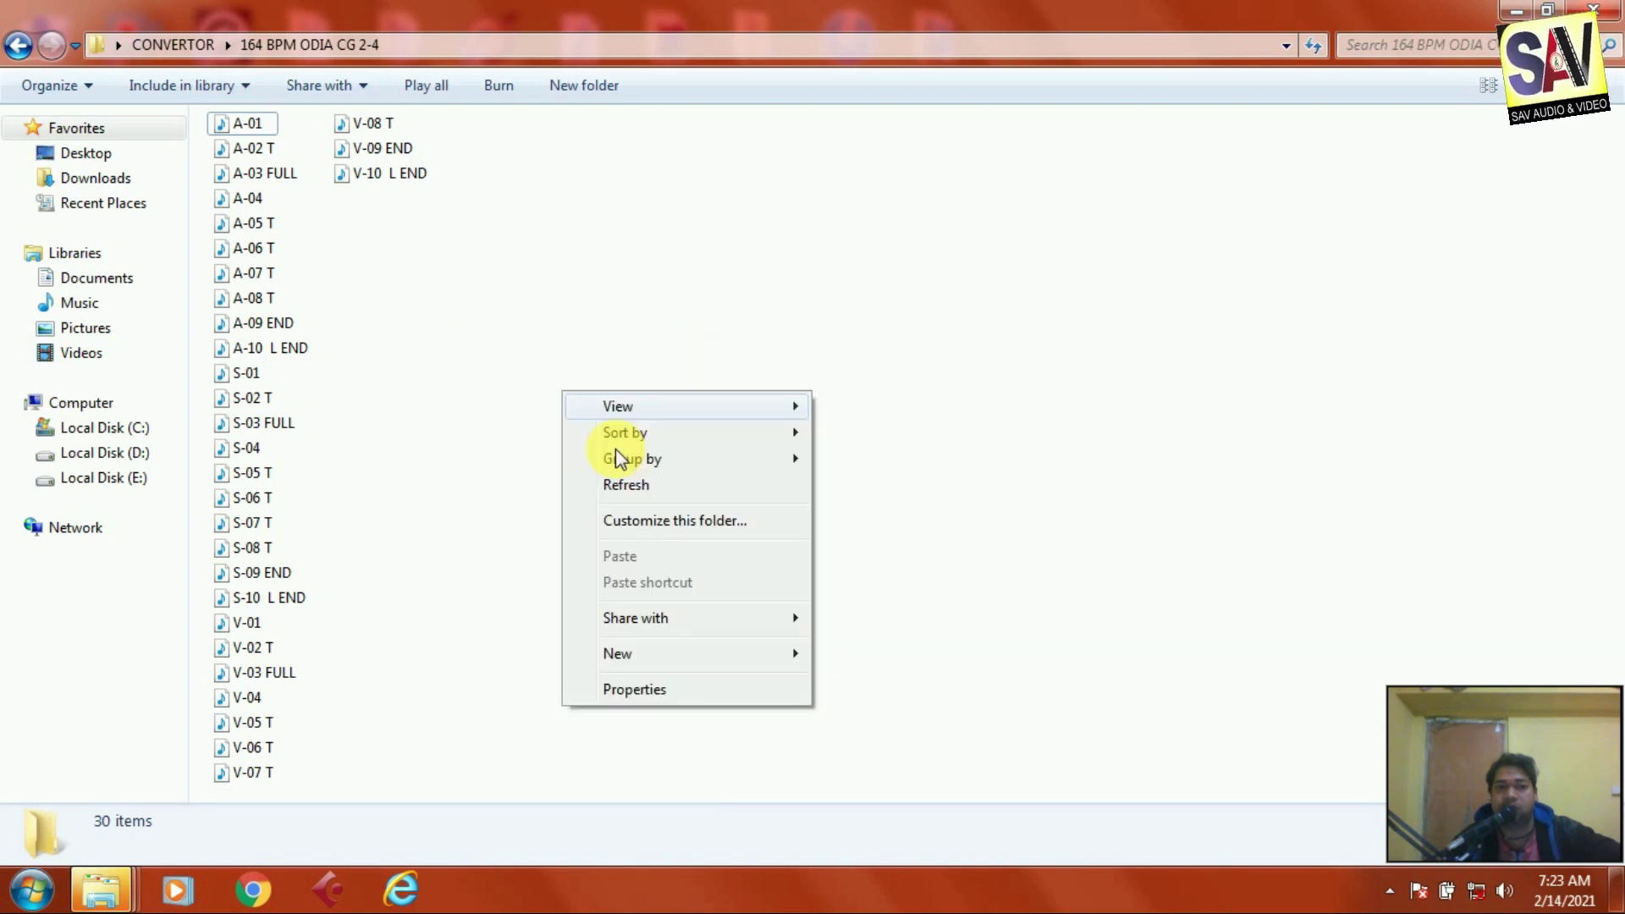
pyautogui.click(662, 484)
pyautogui.rightClick(664, 462)
pyautogui.click(748, 552)
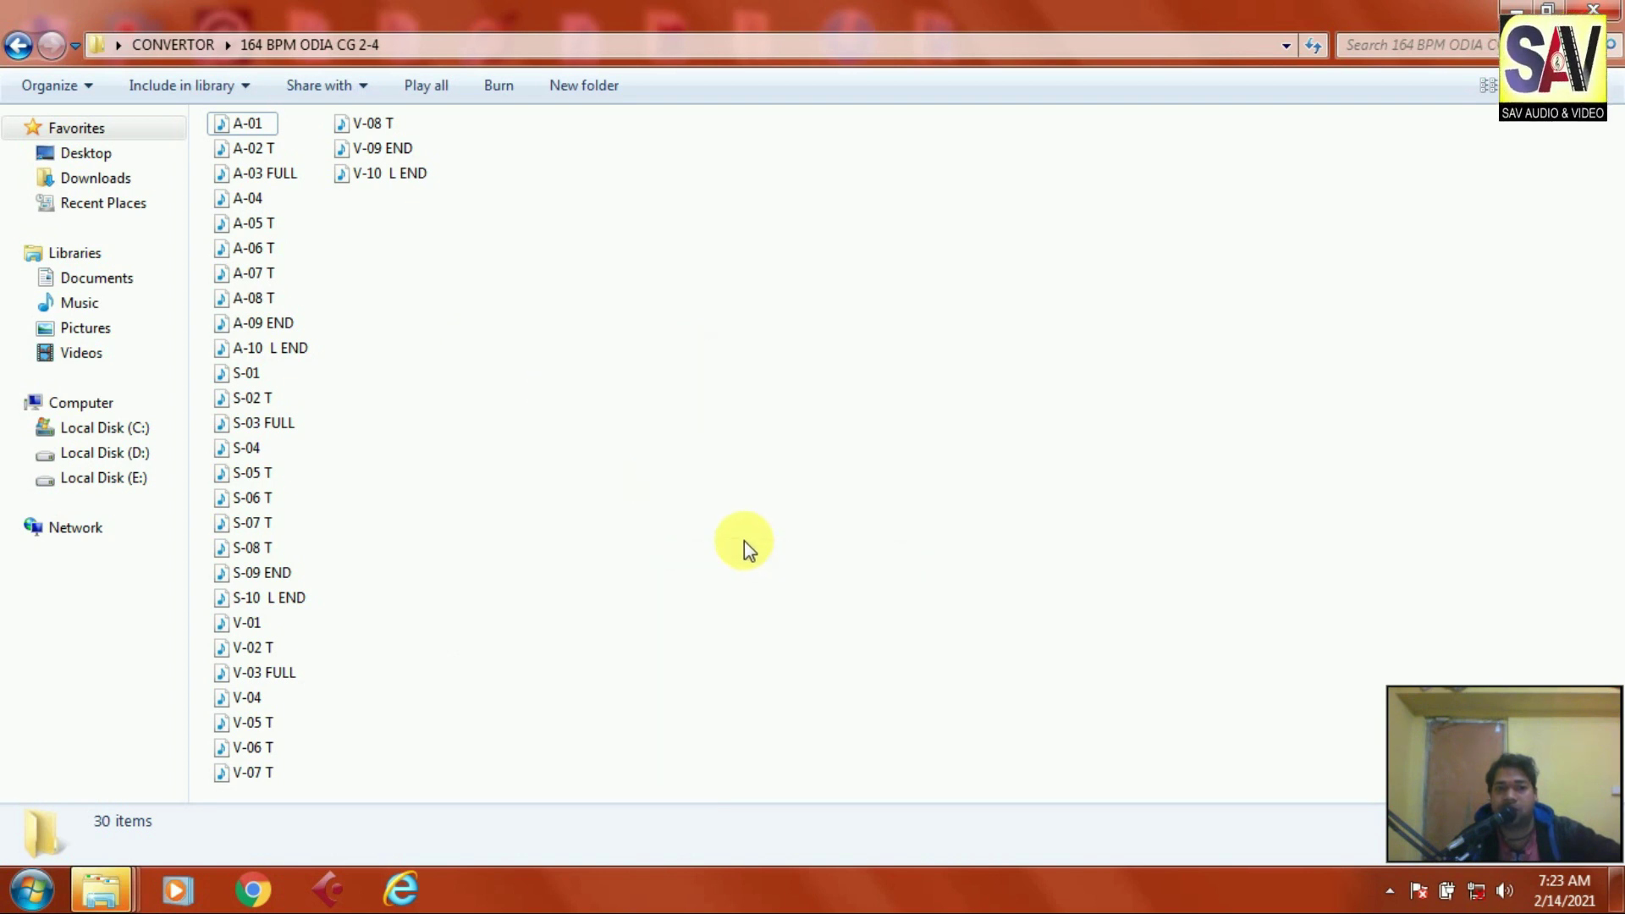
# - Play the A-03 FULL, A-01, A-02 T and A-06 T loops to preview them
pyautogui.doubleClick(262, 173)
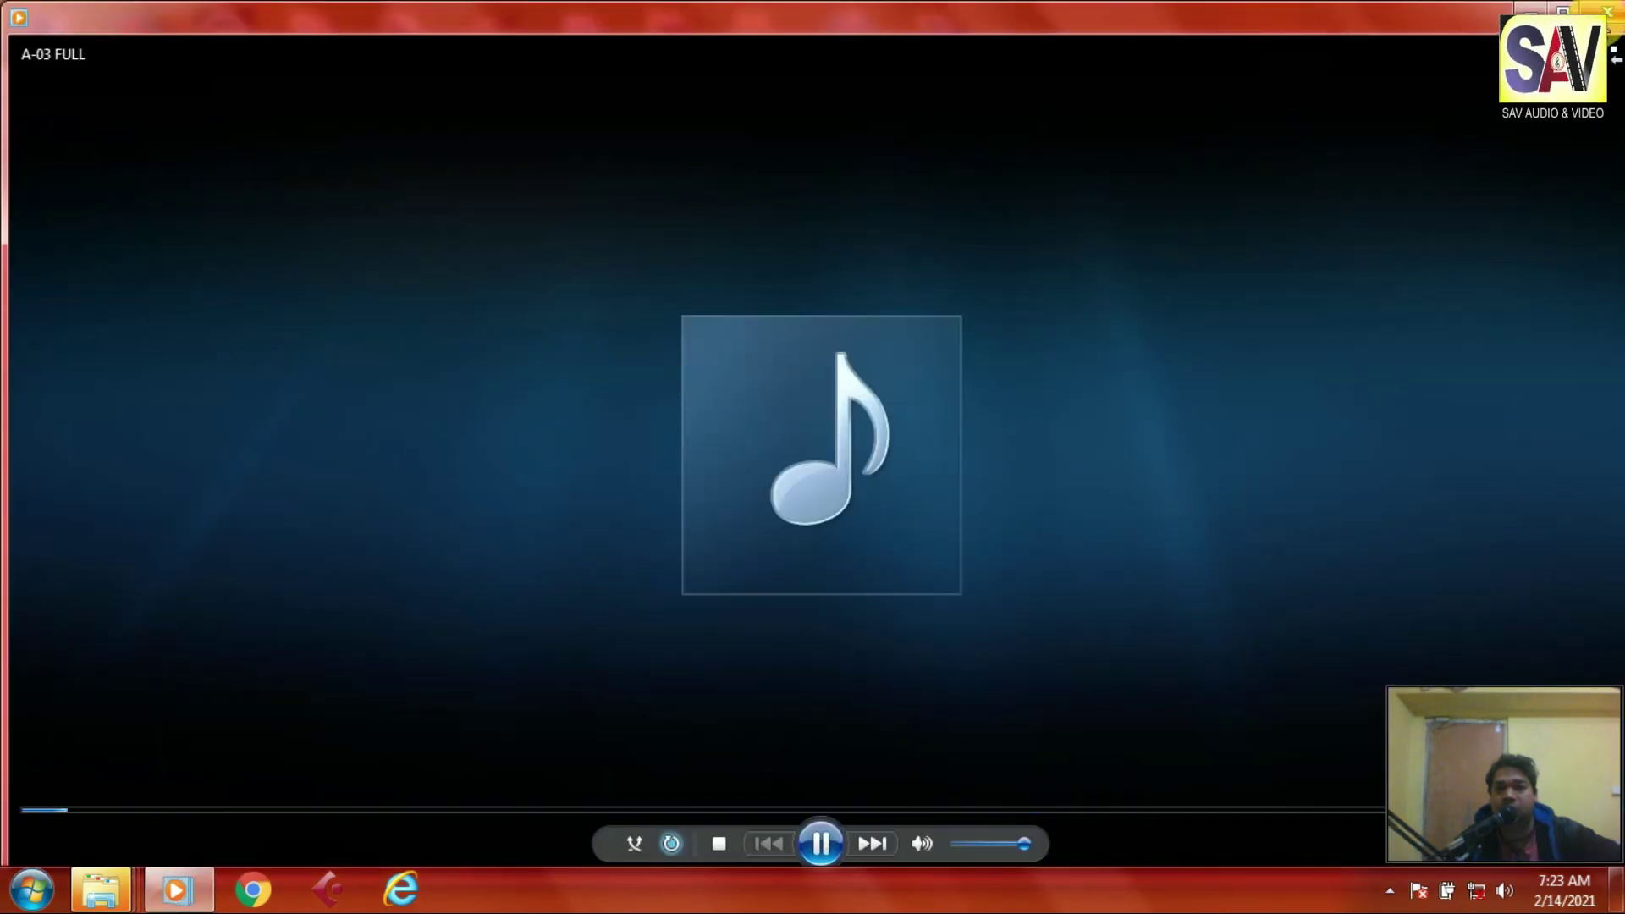
pyautogui.click(1607, 11)
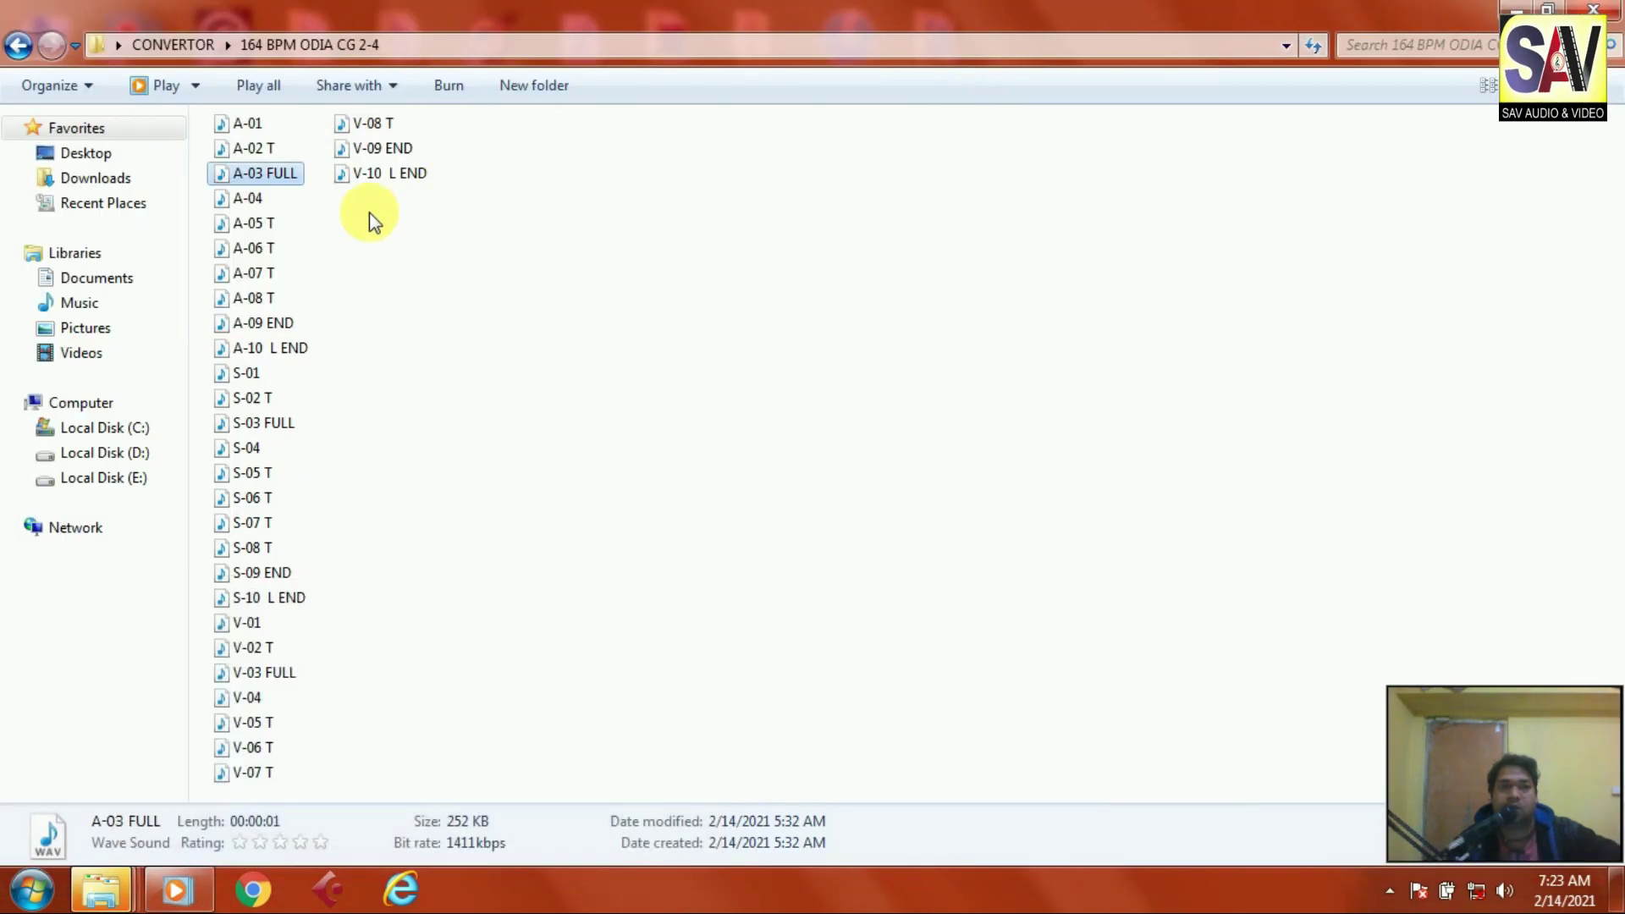
pyautogui.doubleClick(254, 123)
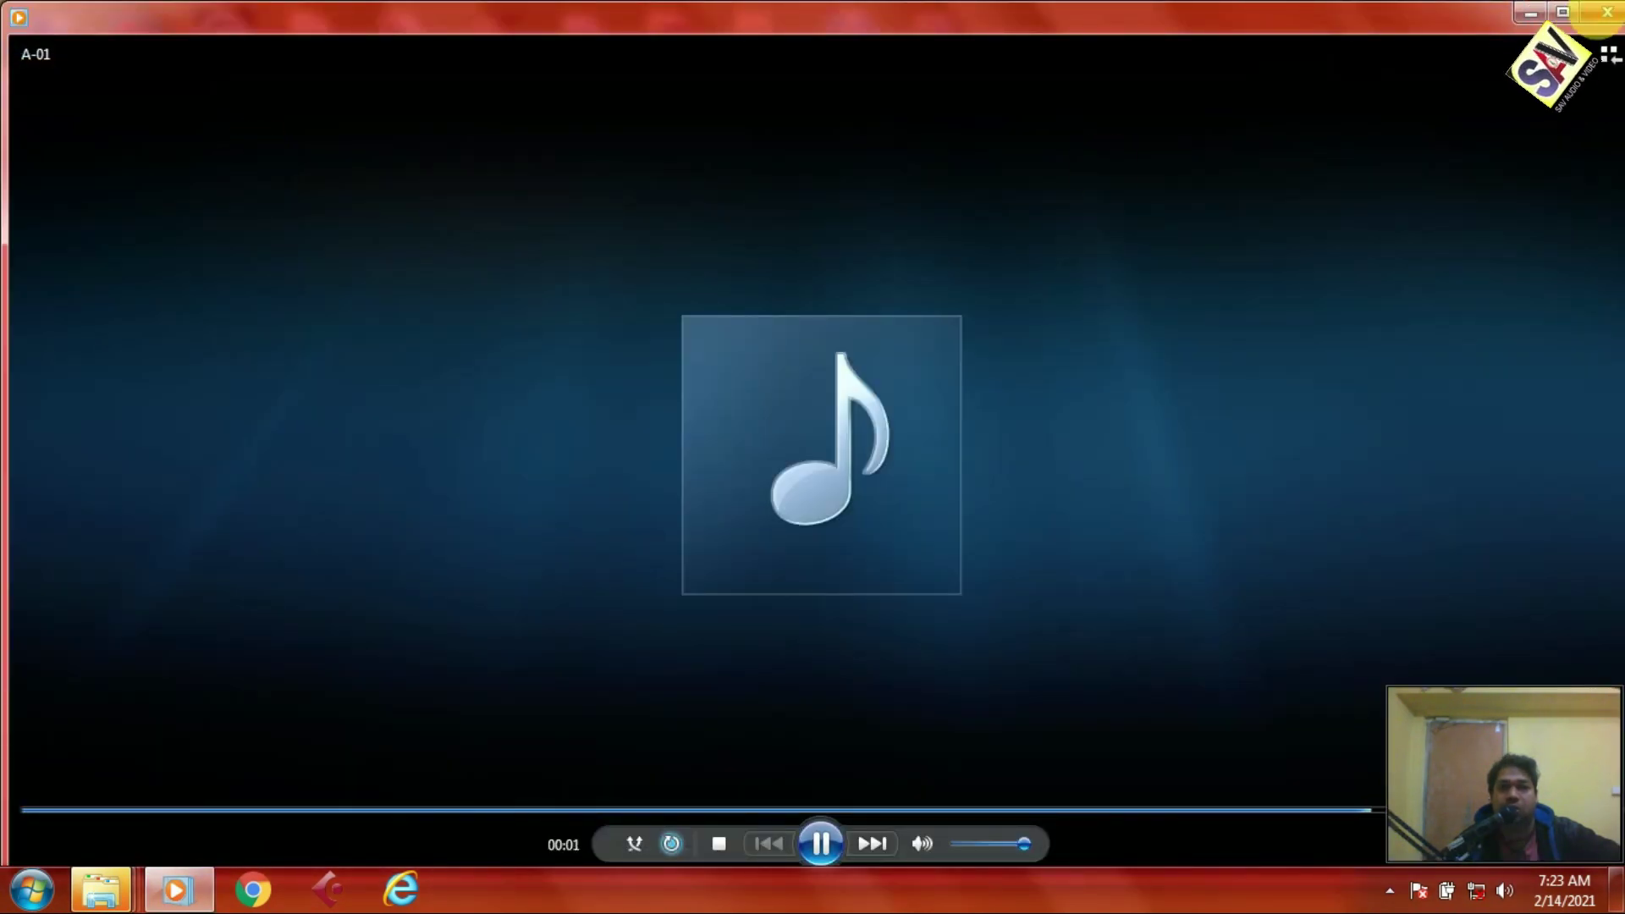
pyautogui.click(1525, 18)
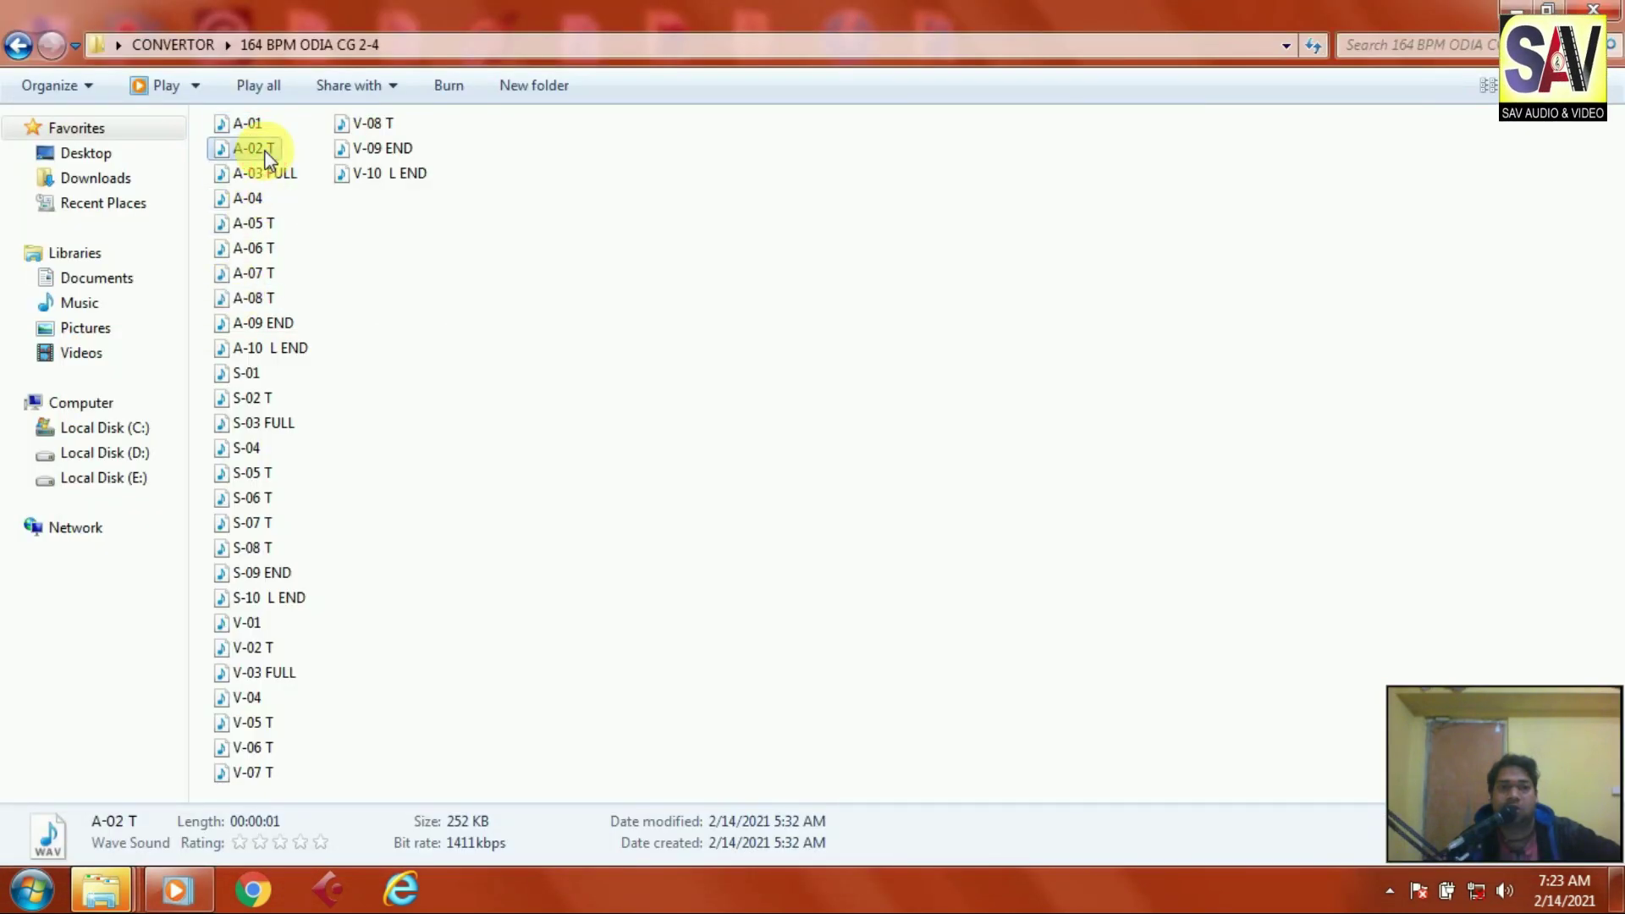
pyautogui.doubleClick(254, 149)
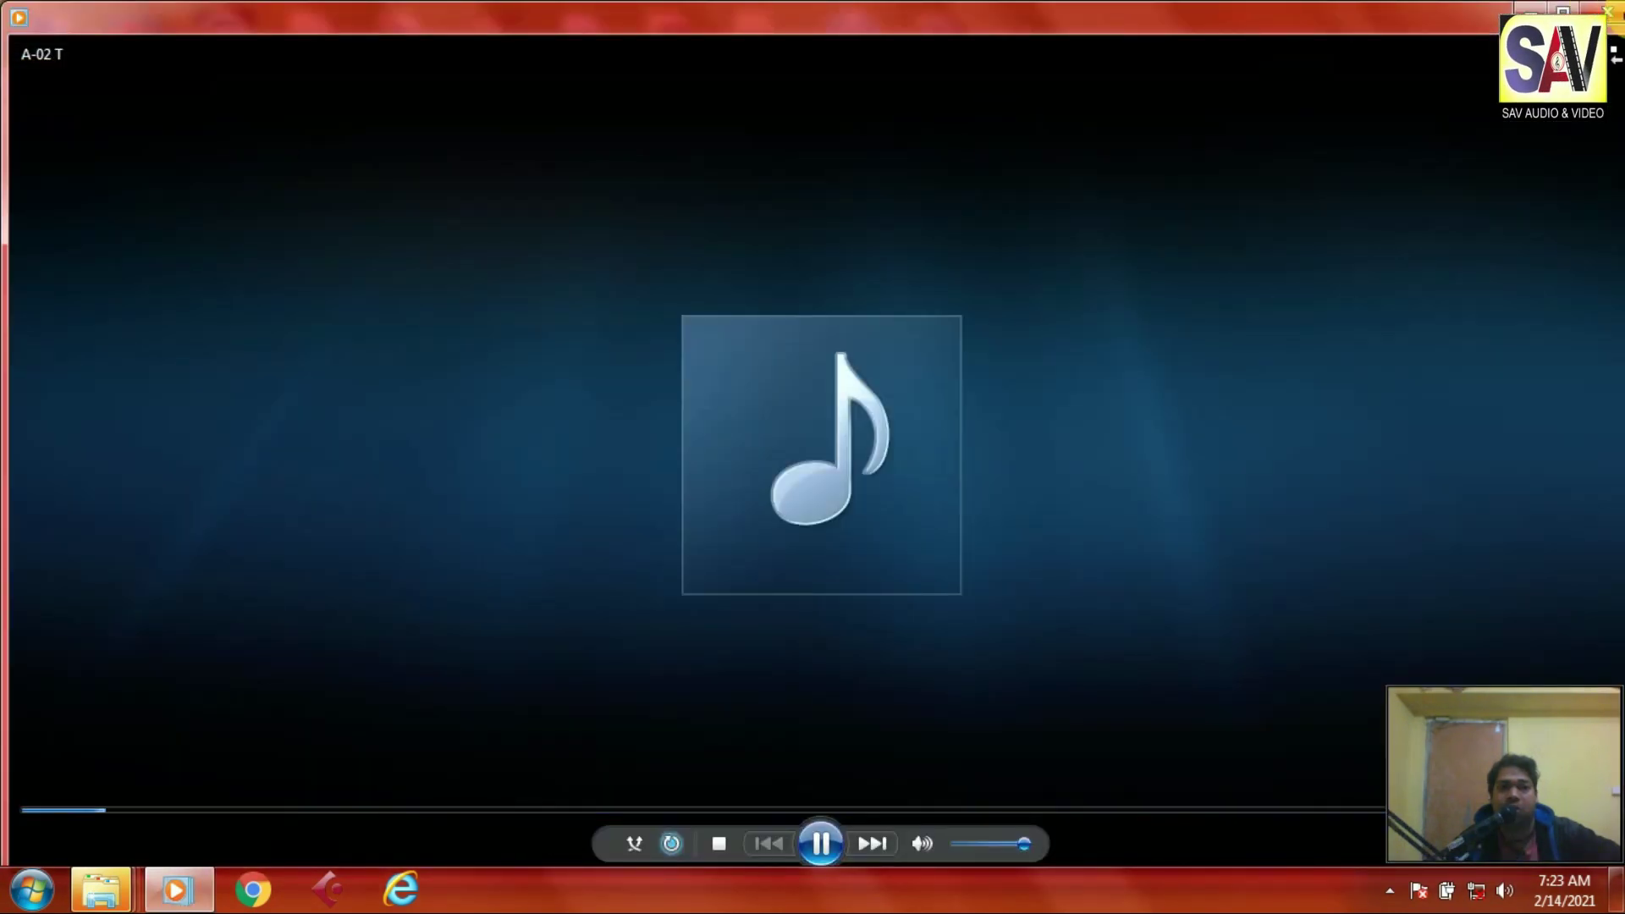
pyautogui.click(1529, 14)
pyautogui.click(260, 248)
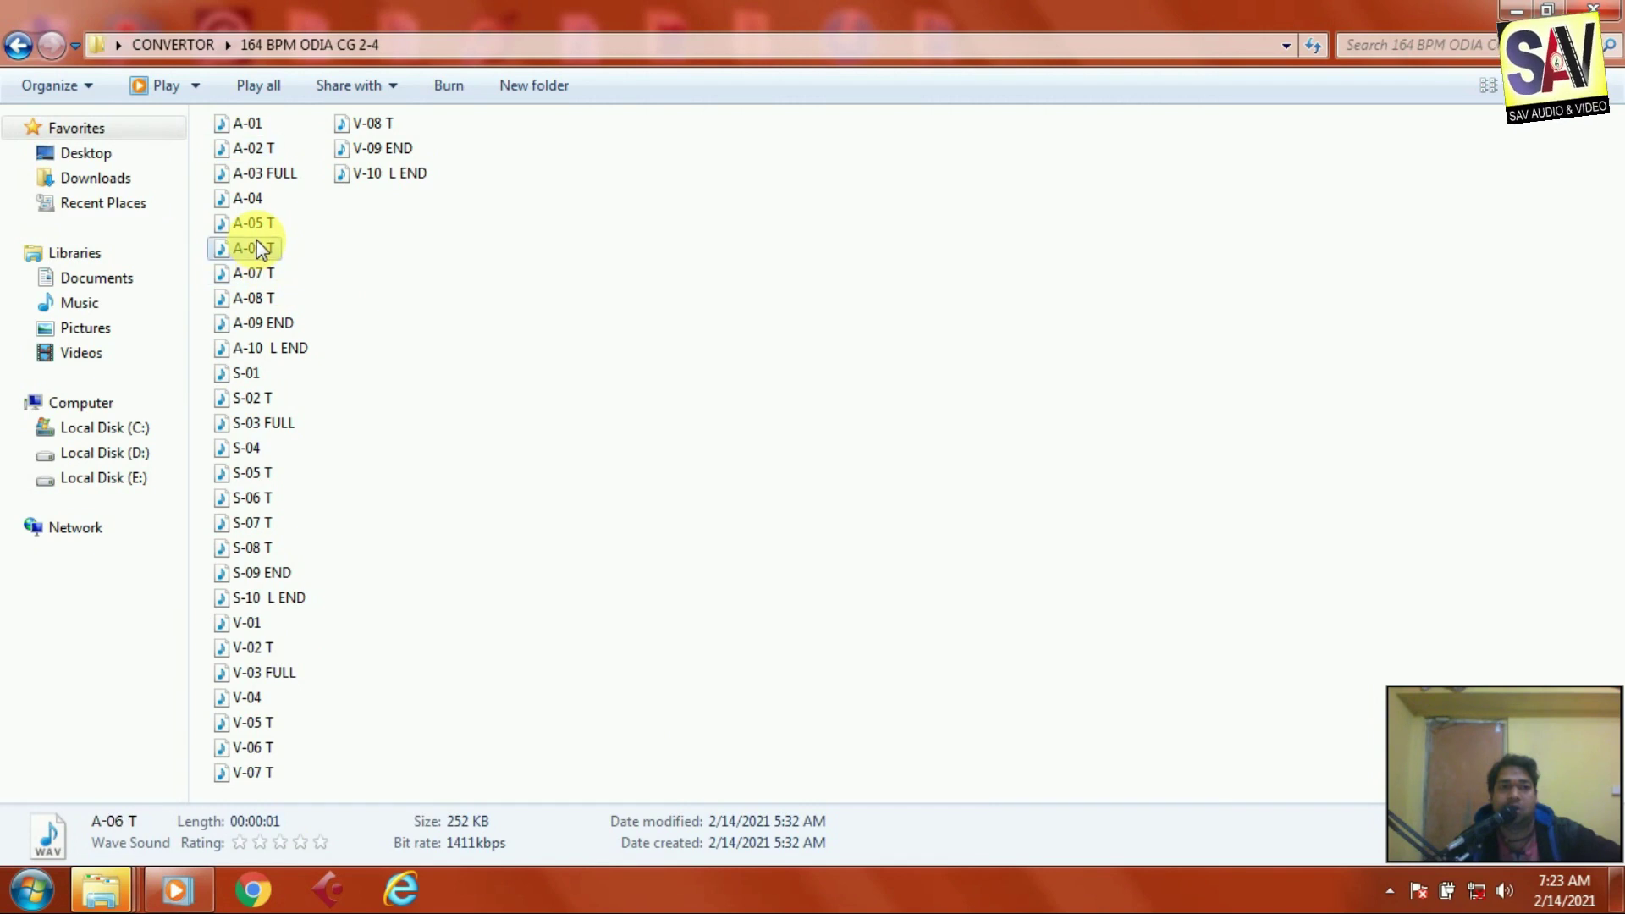
pyautogui.doubleClick(261, 248)
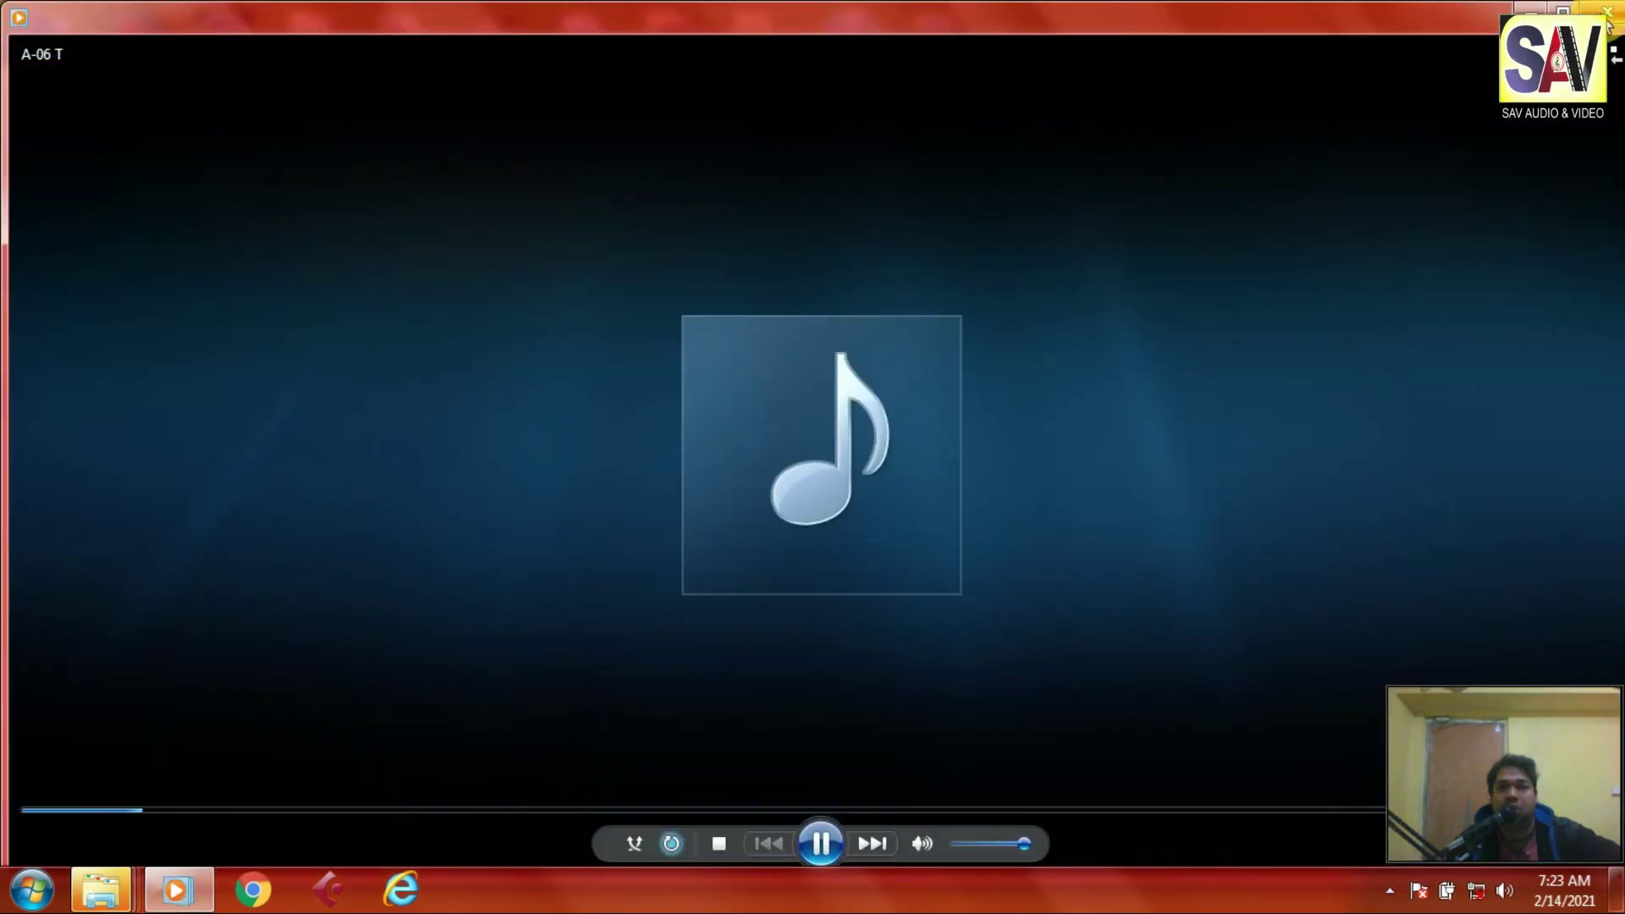
pyautogui.click(1530, 12)
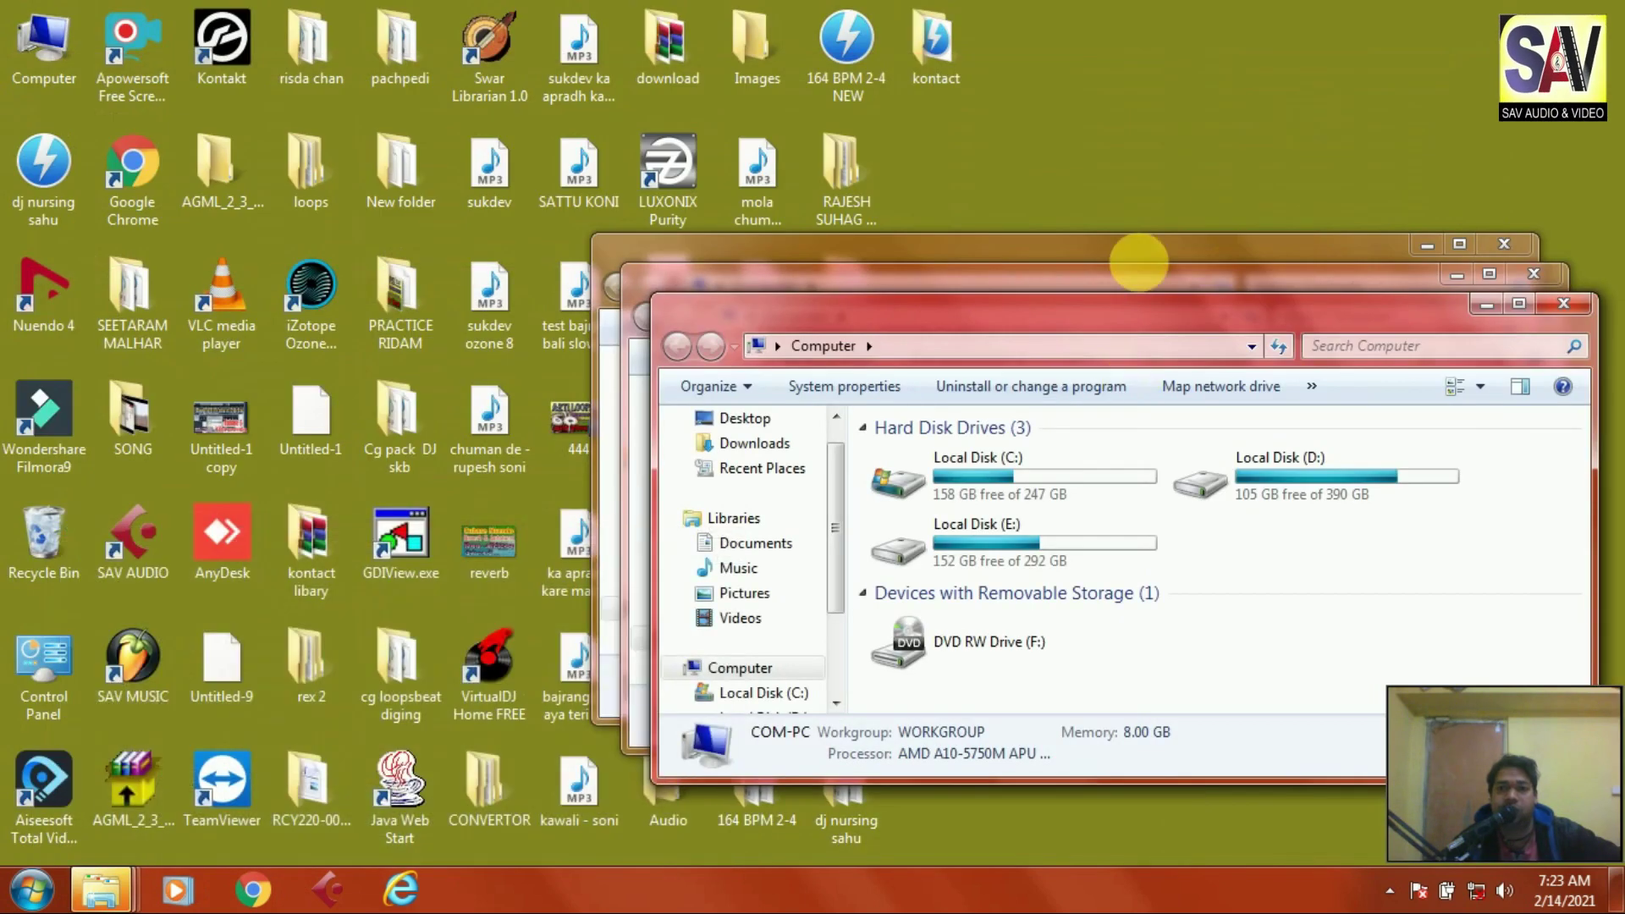
# - Launch Cubase 5 with the SAV AUDIO desktop shortcut
pyautogui.rightClick(1134, 116)
pyautogui.click(1190, 179)
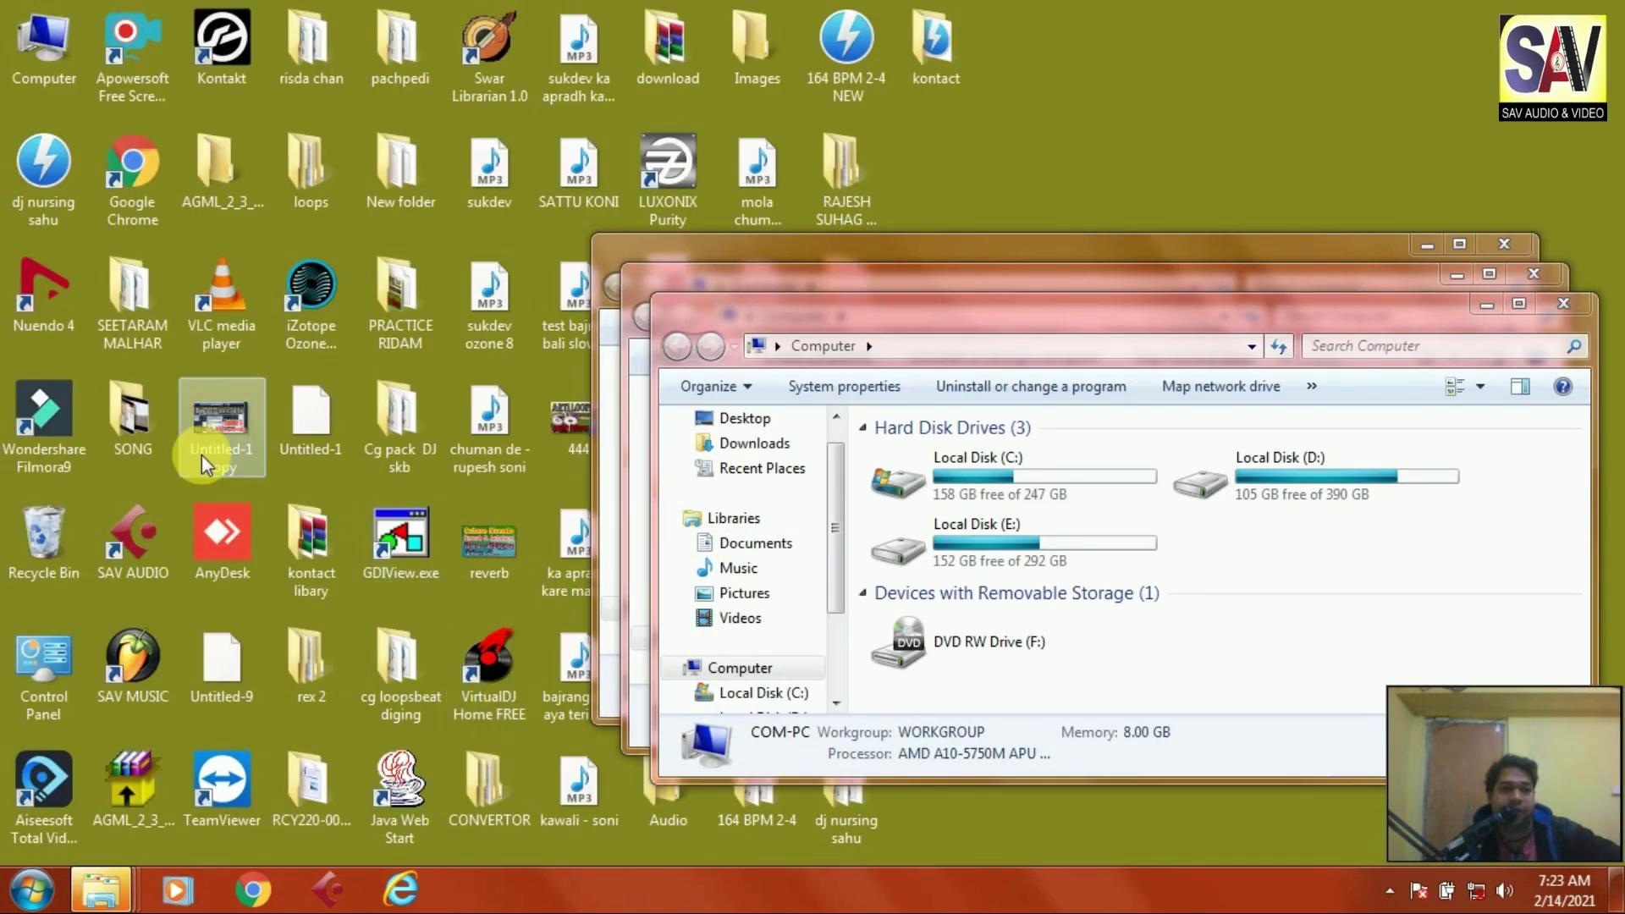
pyautogui.doubleClick(133, 533)
pyautogui.rightClick(1199, 95)
pyautogui.click(1333, 156)
pyautogui.rightClick(1277, 108)
pyautogui.click(1337, 178)
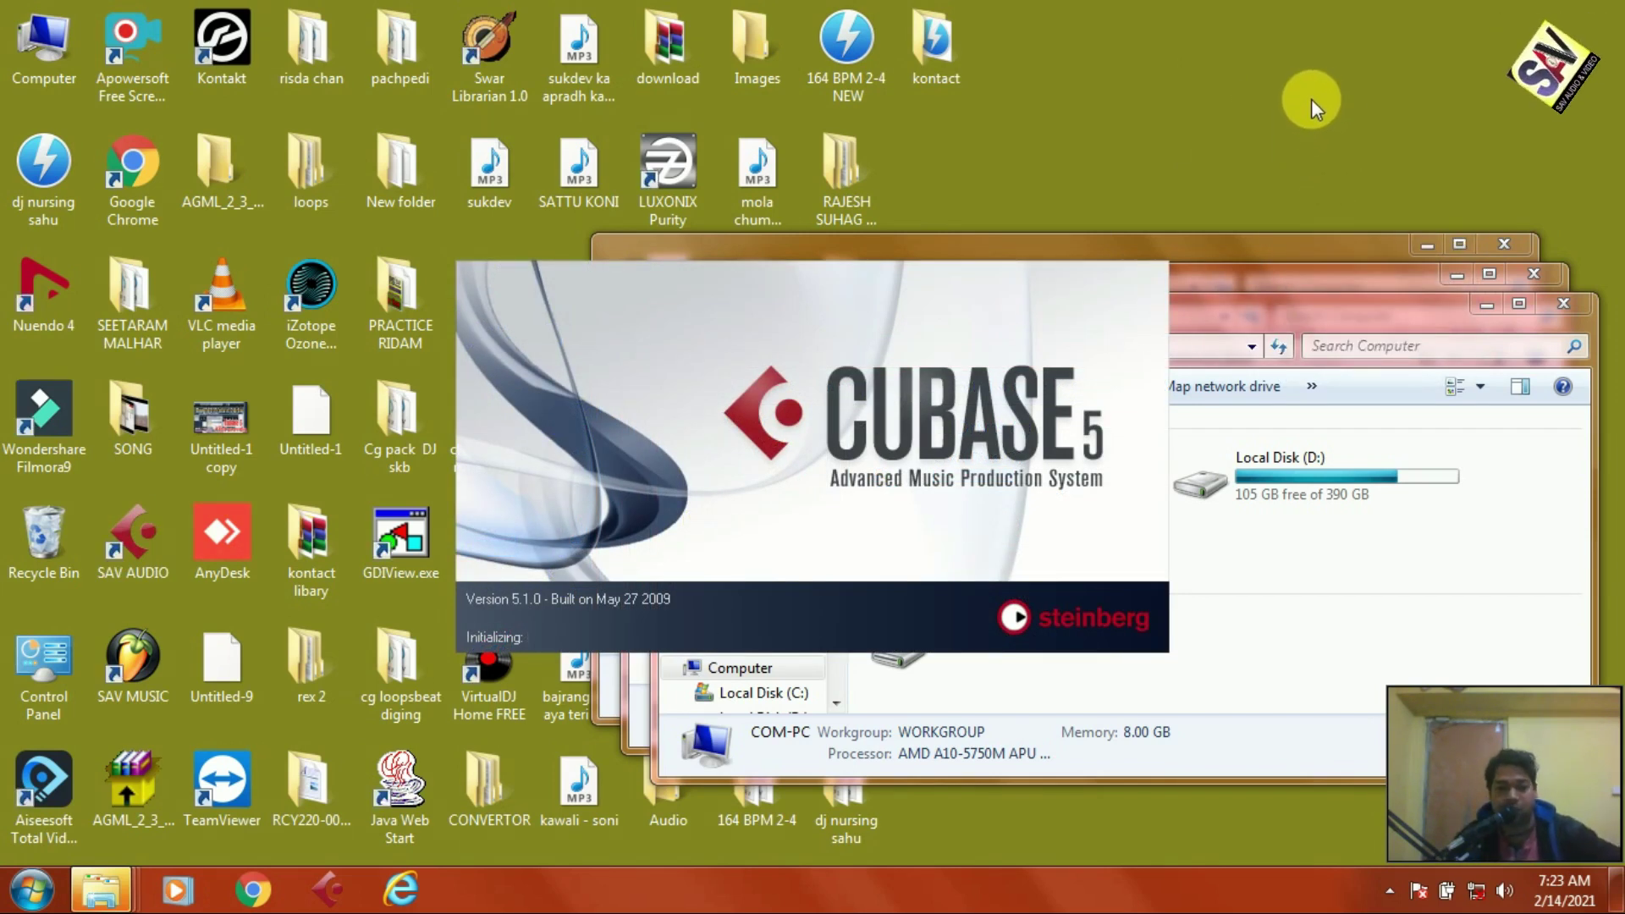
pyautogui.rightClick(1207, 85)
pyautogui.click(1288, 152)
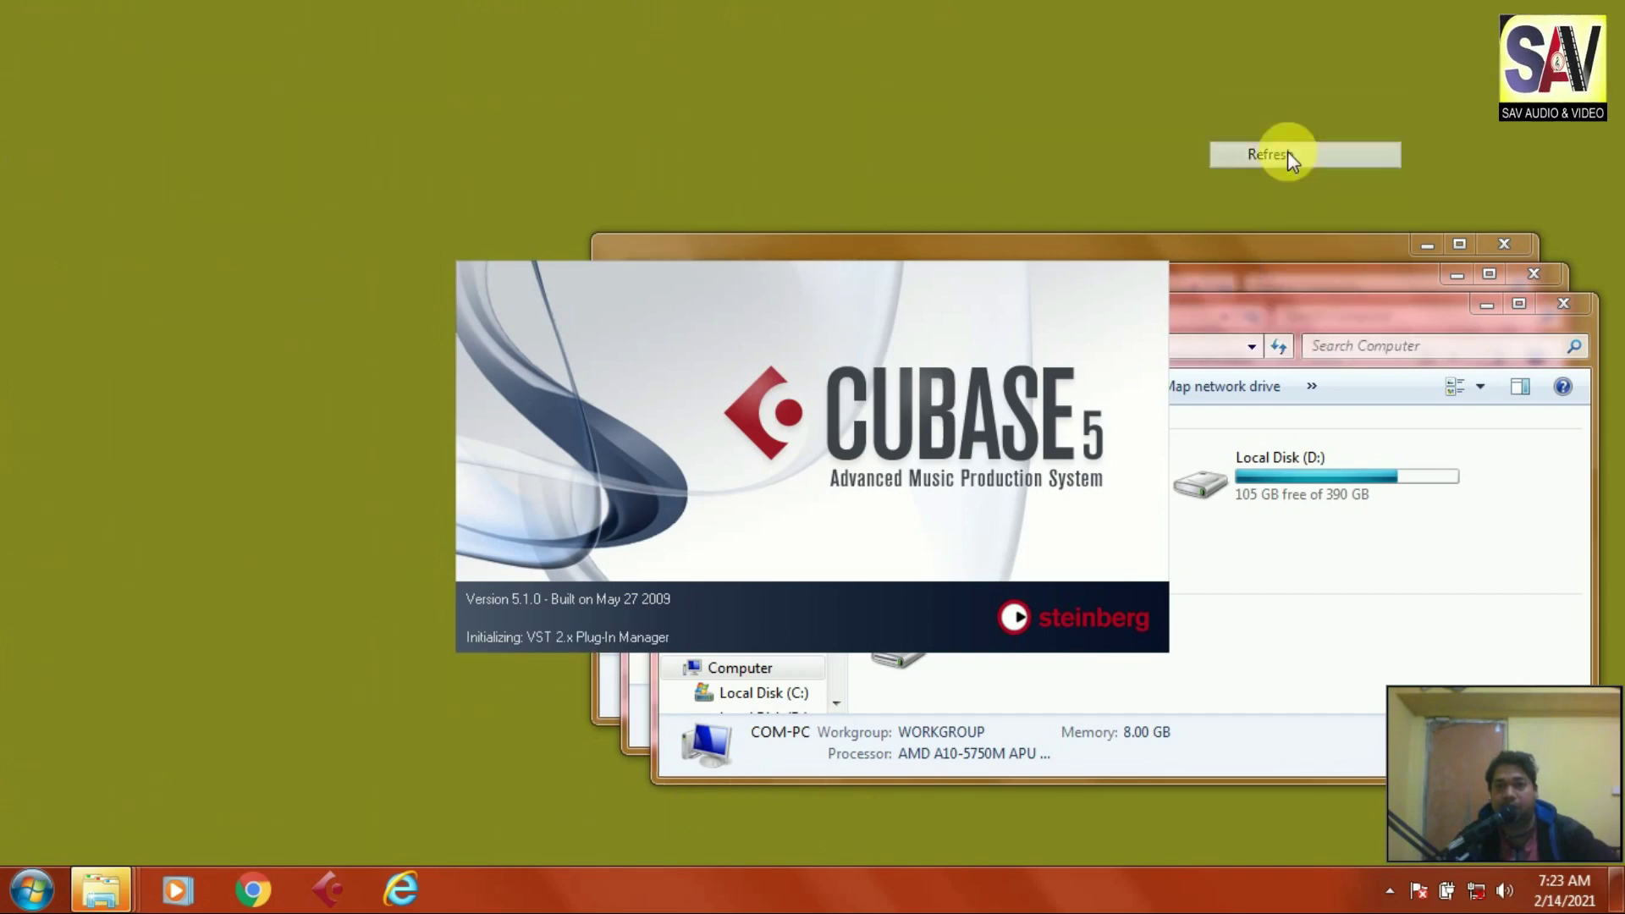
pyautogui.rightClick(1247, 116)
pyautogui.click(1322, 182)
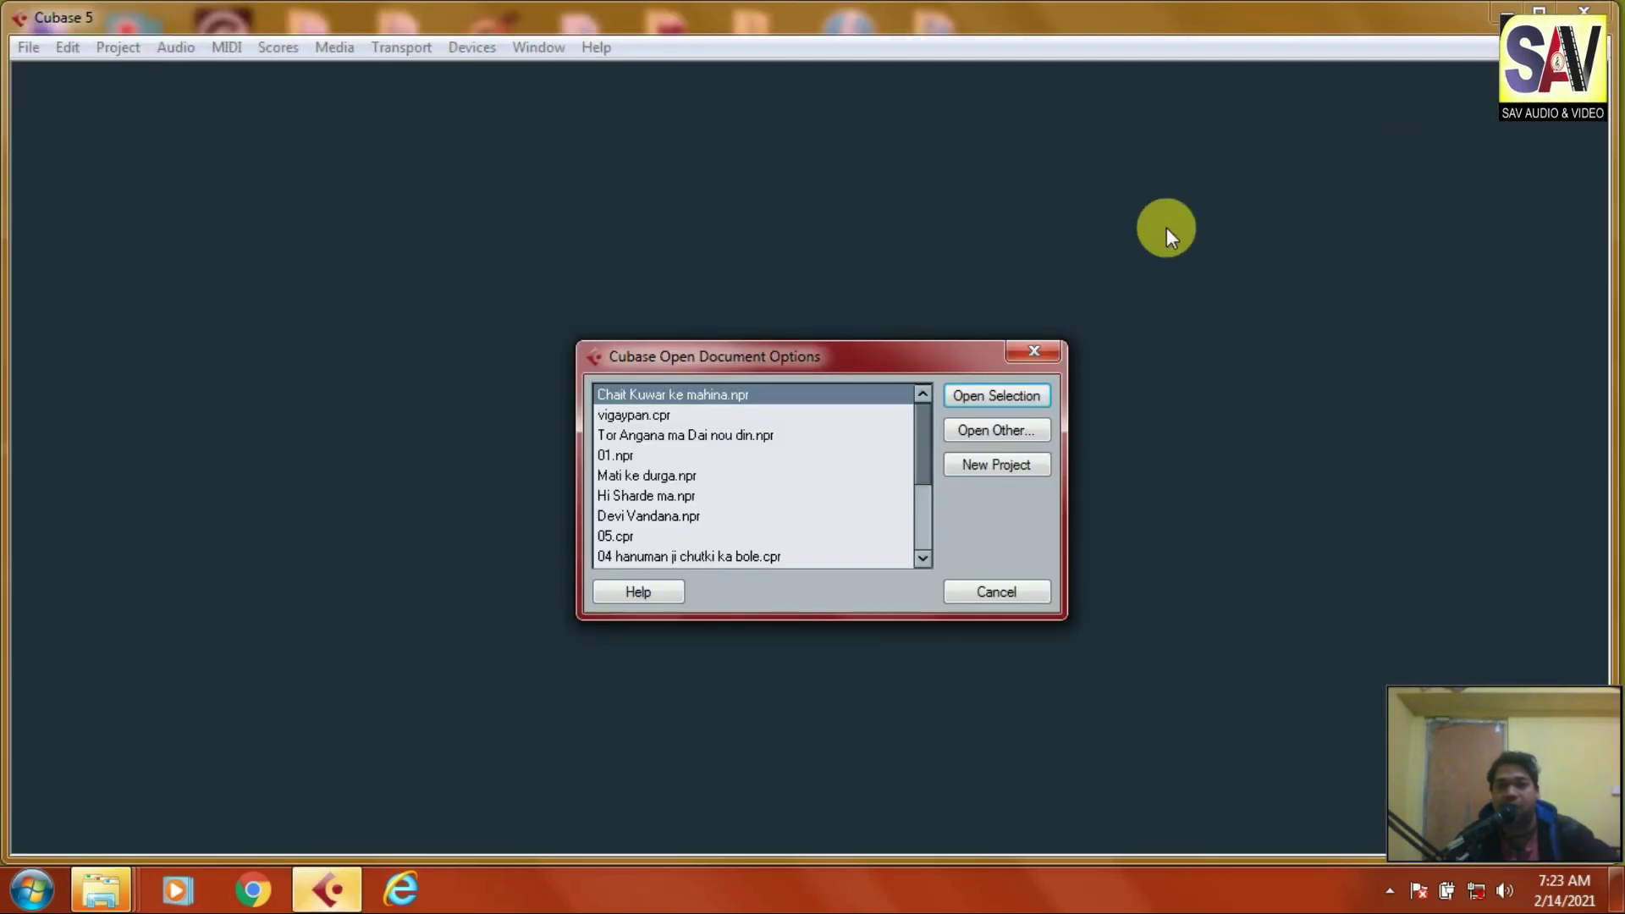
# - Create a new project from the Empty template, accept its project folder and maximize the project window
pyautogui.click(1028, 470)
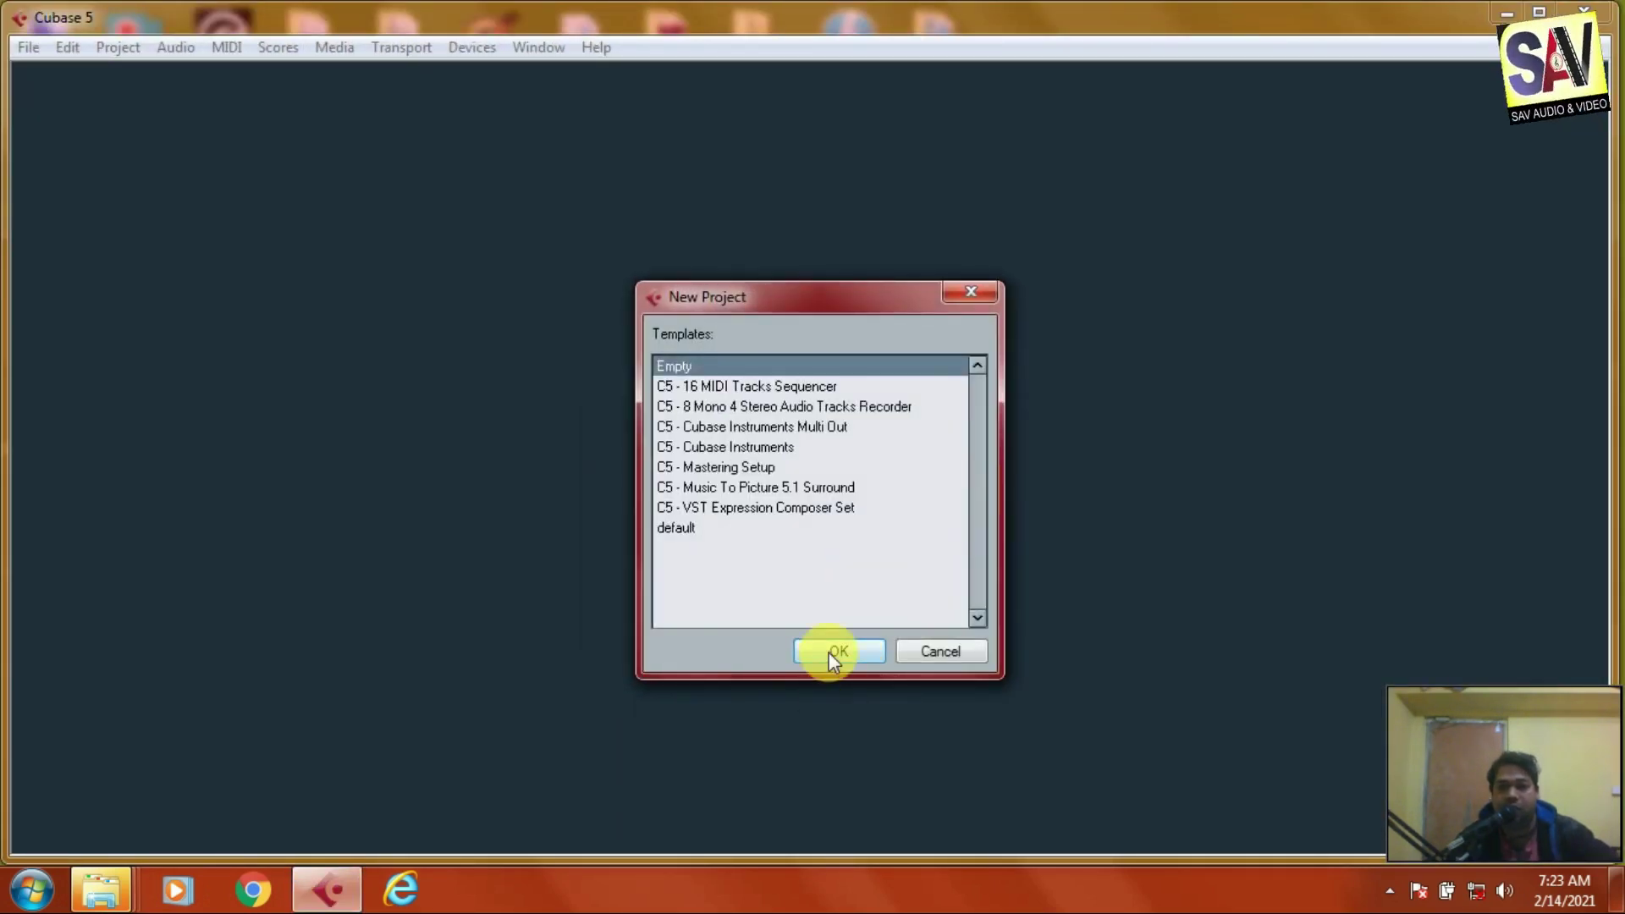
pyautogui.click(832, 652)
pyautogui.click(859, 596)
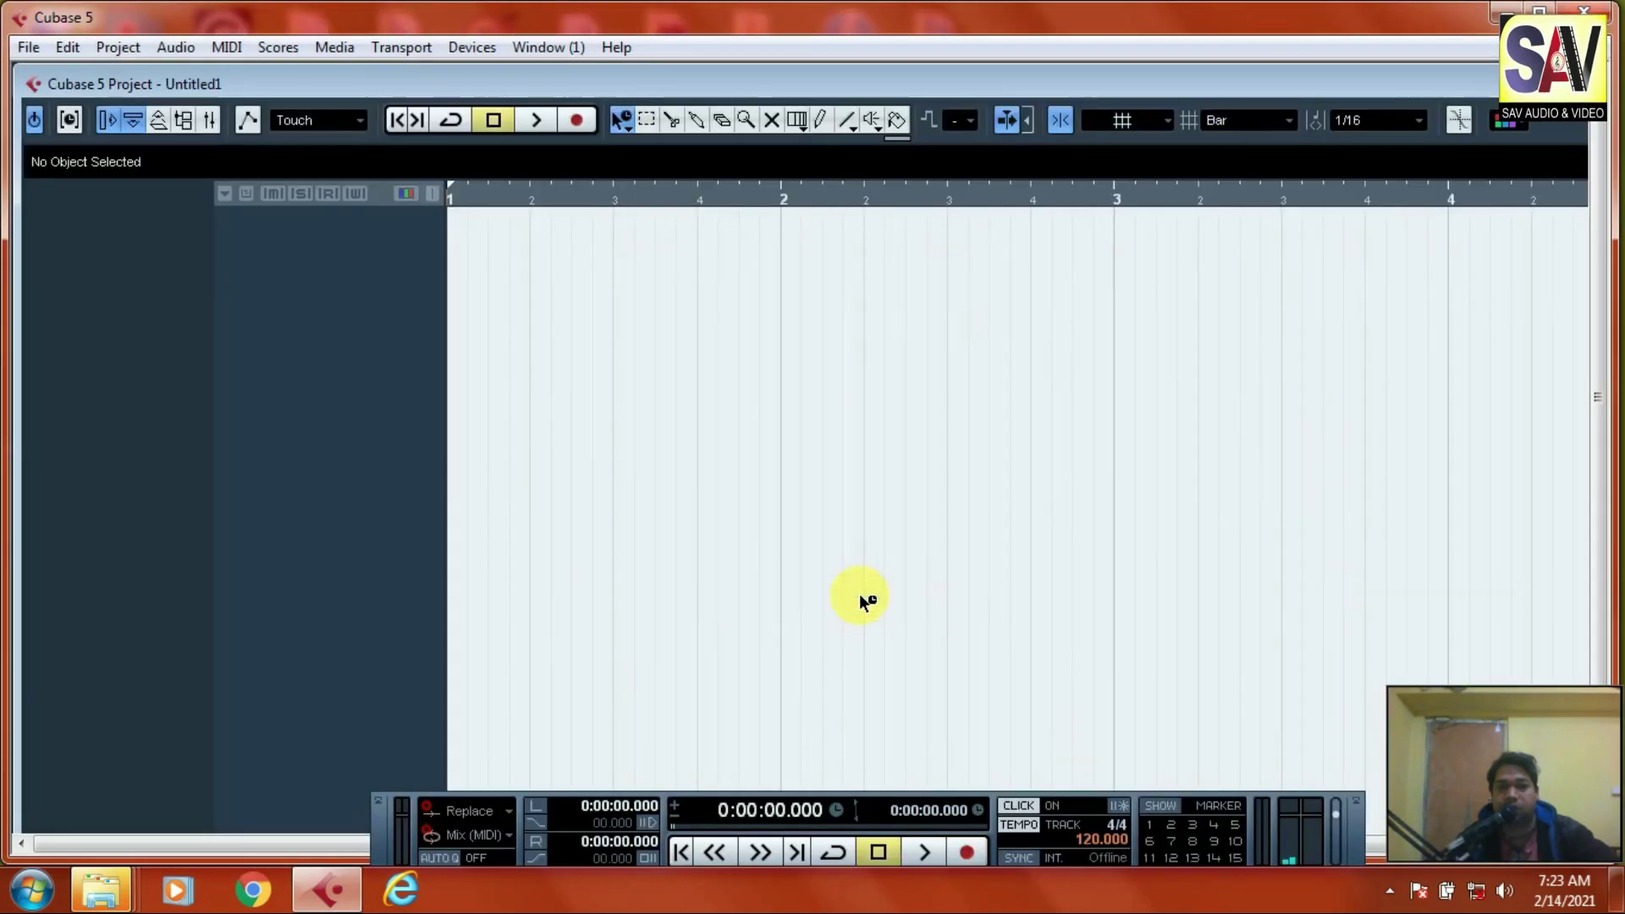
pyautogui.doubleClick(719, 83)
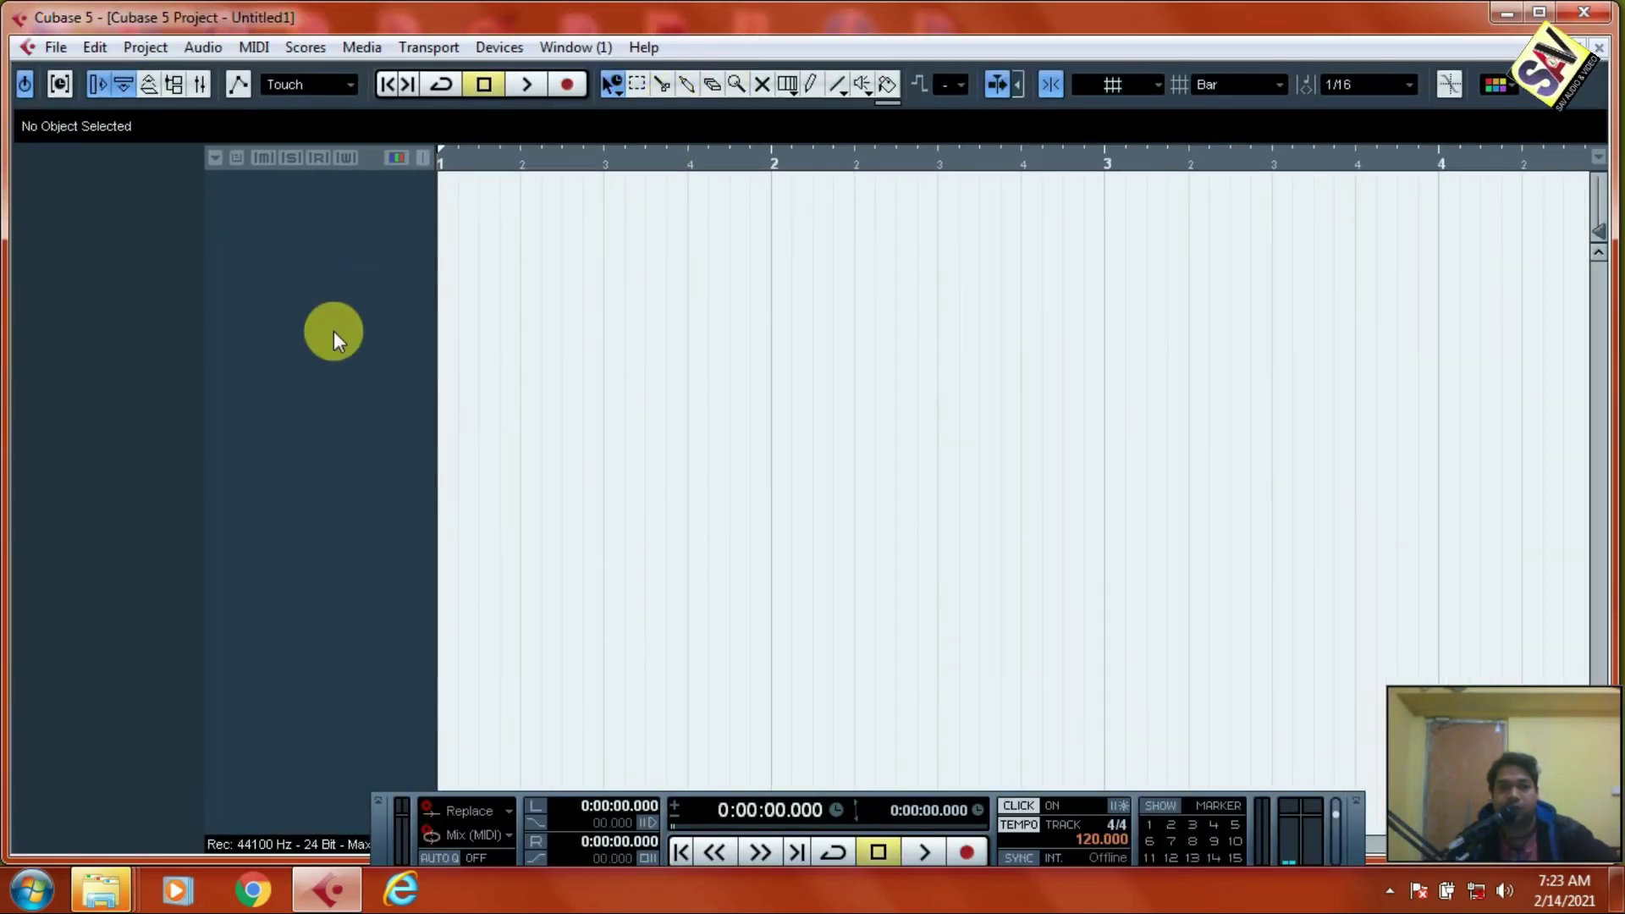
pyautogui.rightClick(335, 288)
pyautogui.click(423, 330)
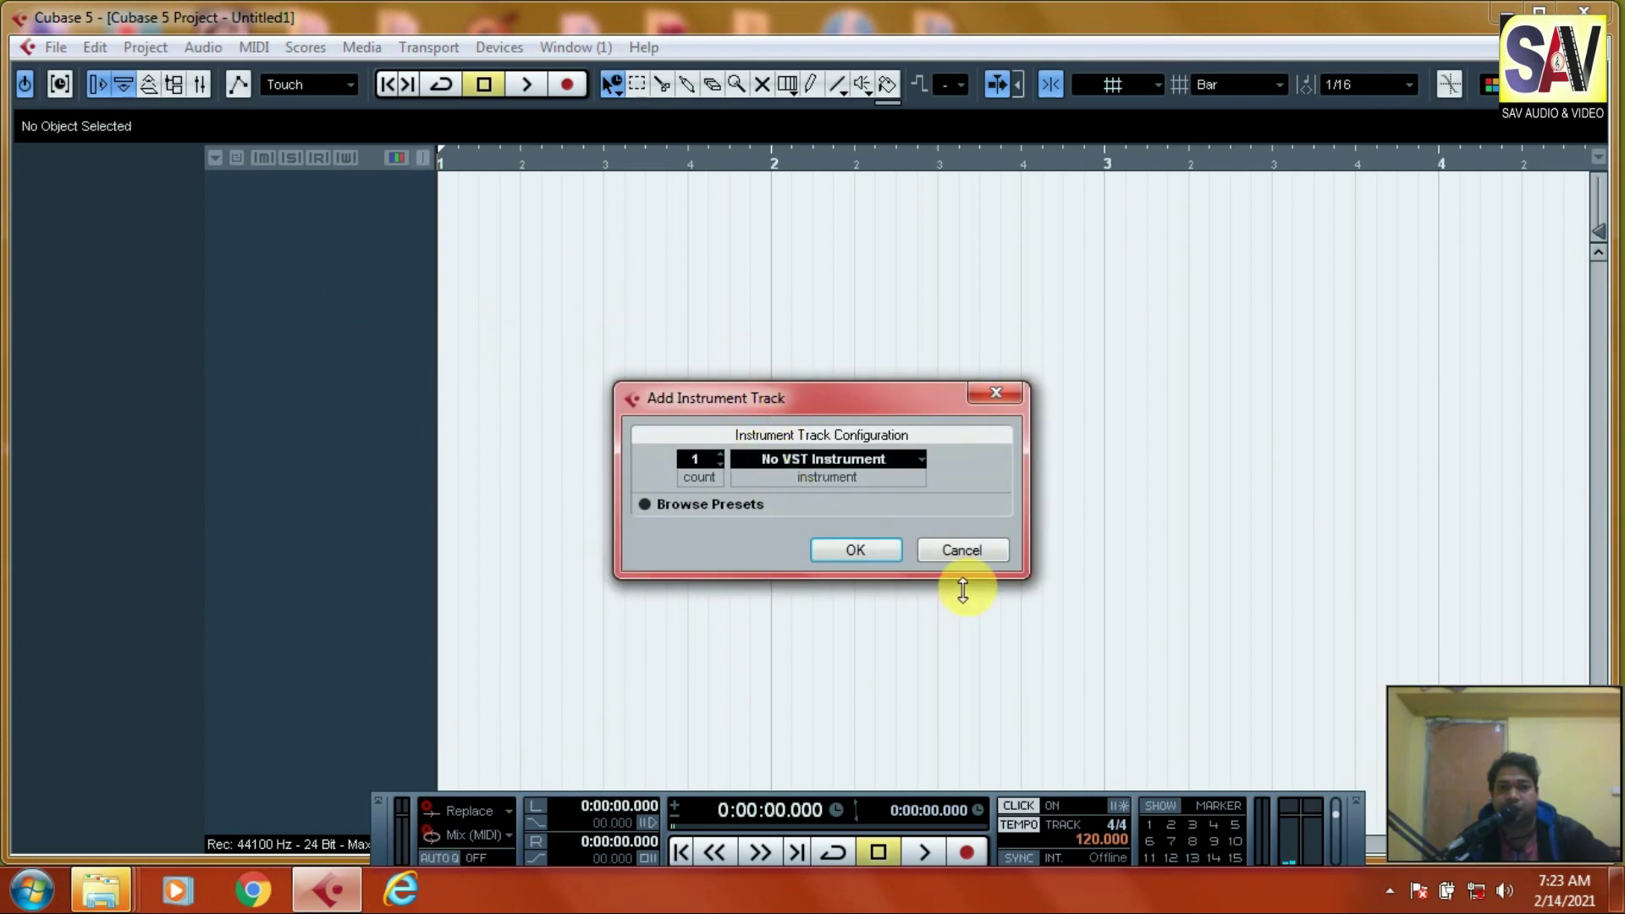
pyautogui.click(962, 550)
pyautogui.rightClick(304, 320)
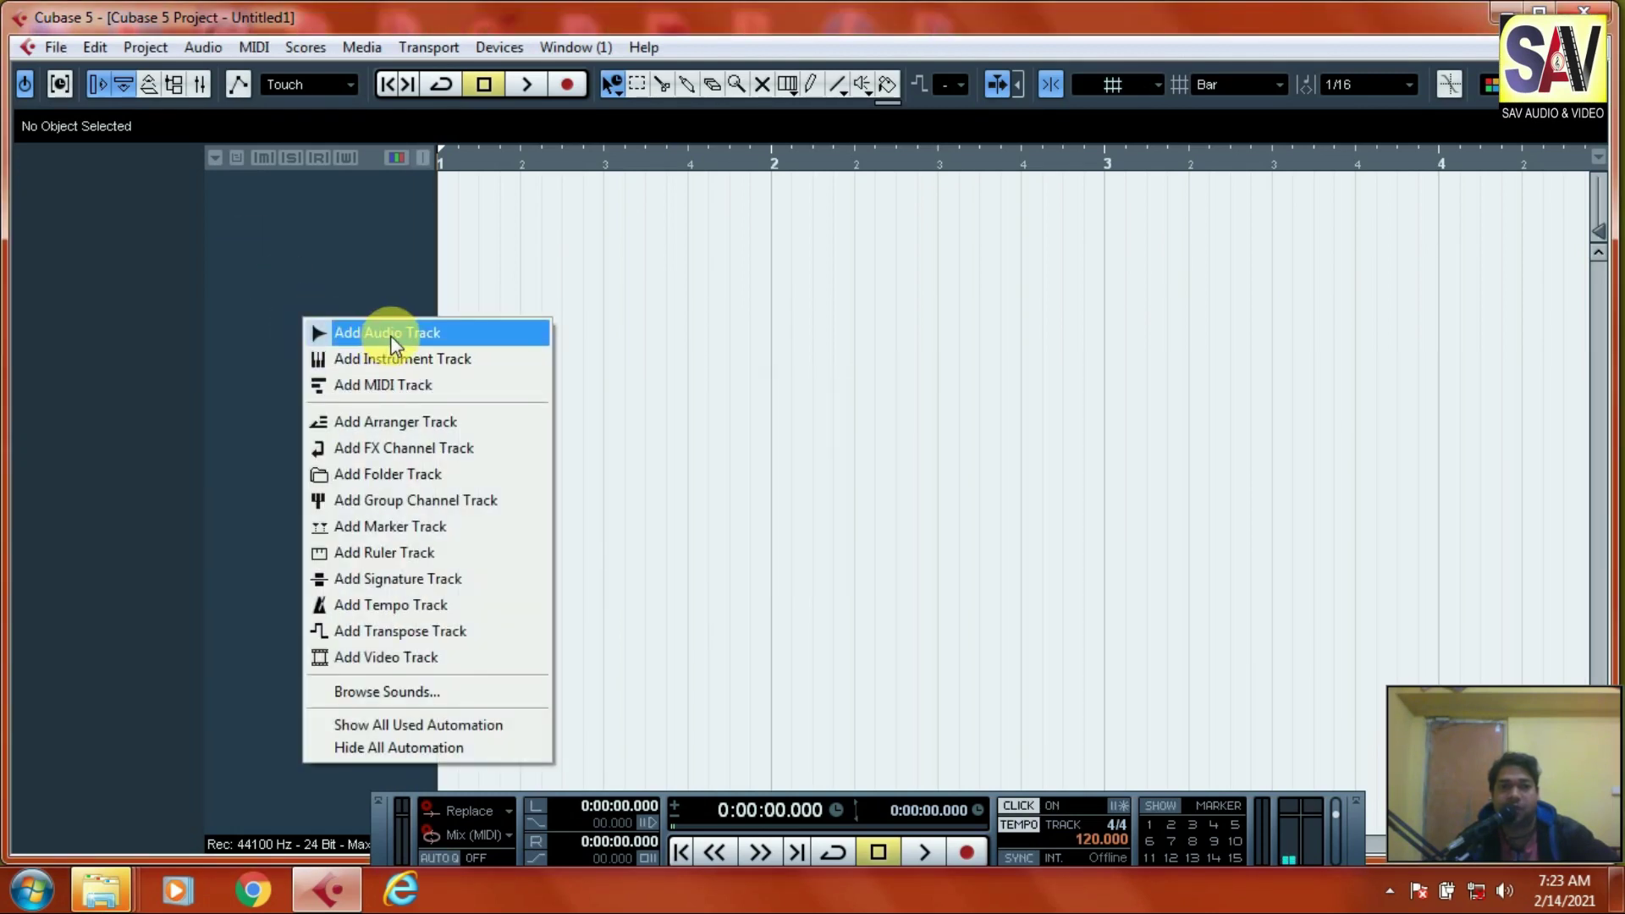
pyautogui.click(1019, 303)
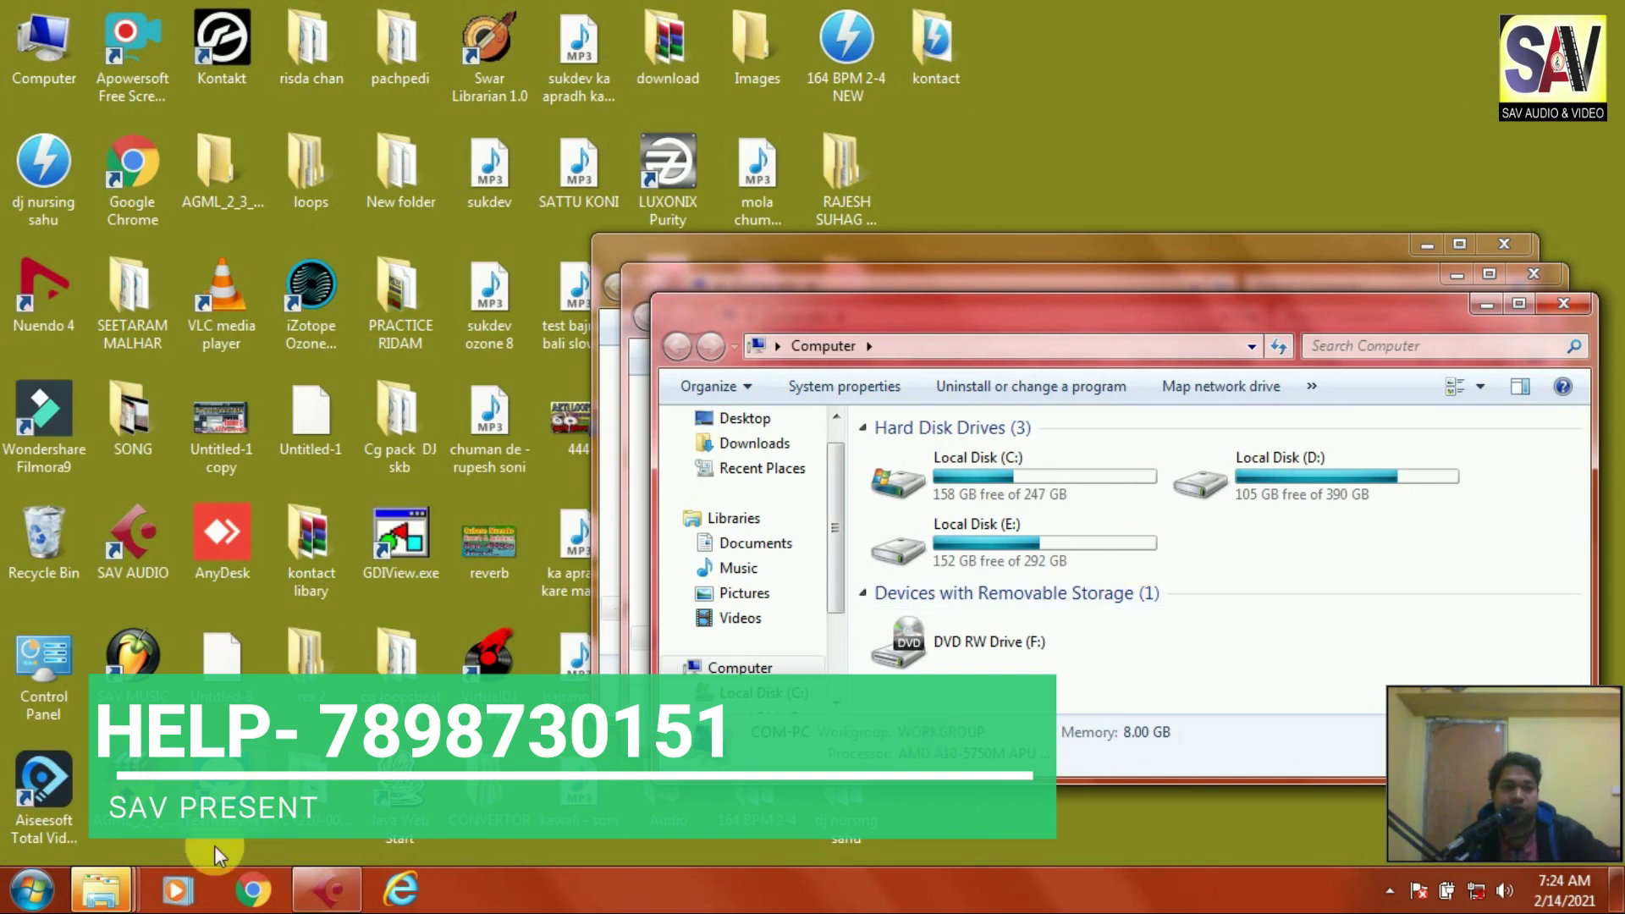
# - Switch to the 164 BPM ODIA CG 2-4 folder and select A-03 FULL, S-03 FULL and V-03 FULL together
pyautogui.click(100, 889)
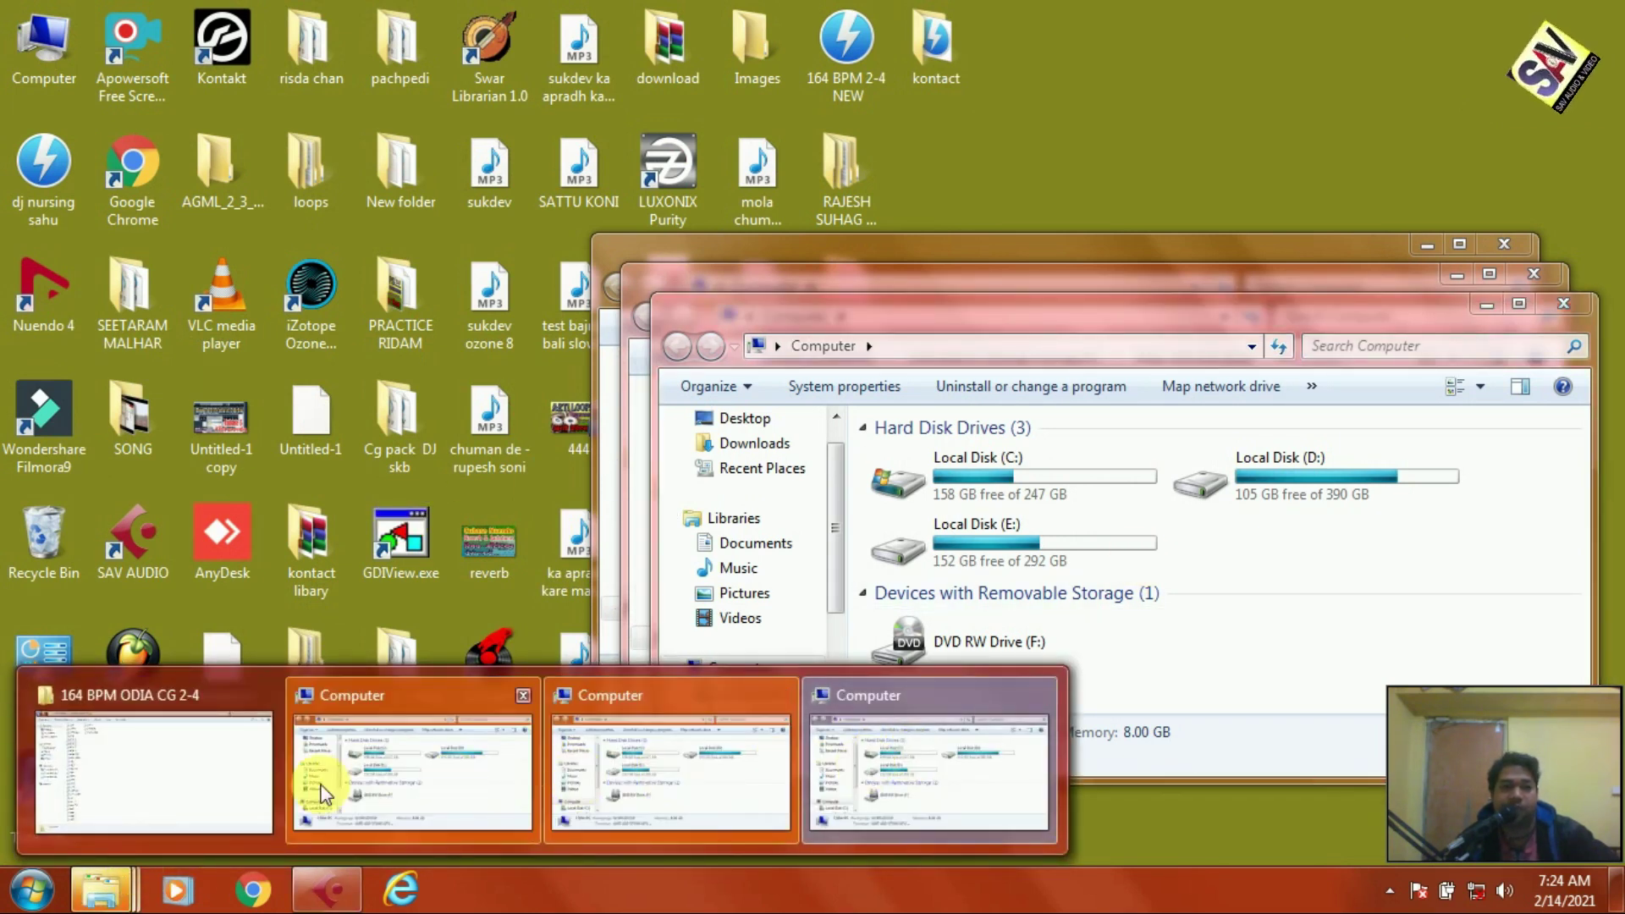
pyautogui.click(181, 770)
pyautogui.rightClick(464, 341)
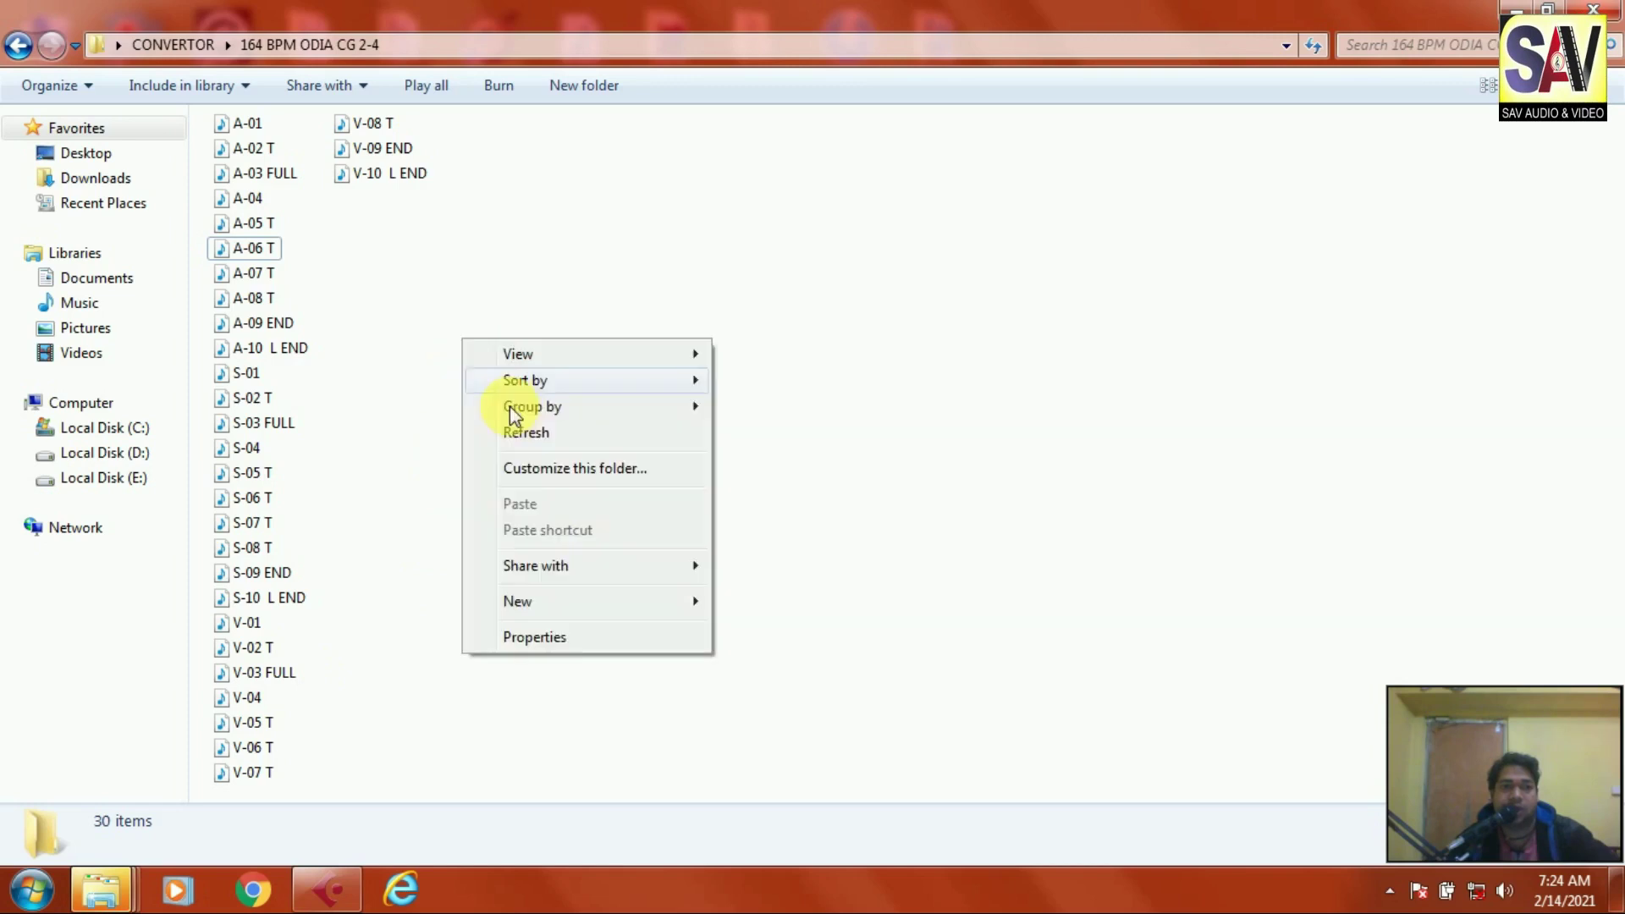
pyautogui.click(560, 432)
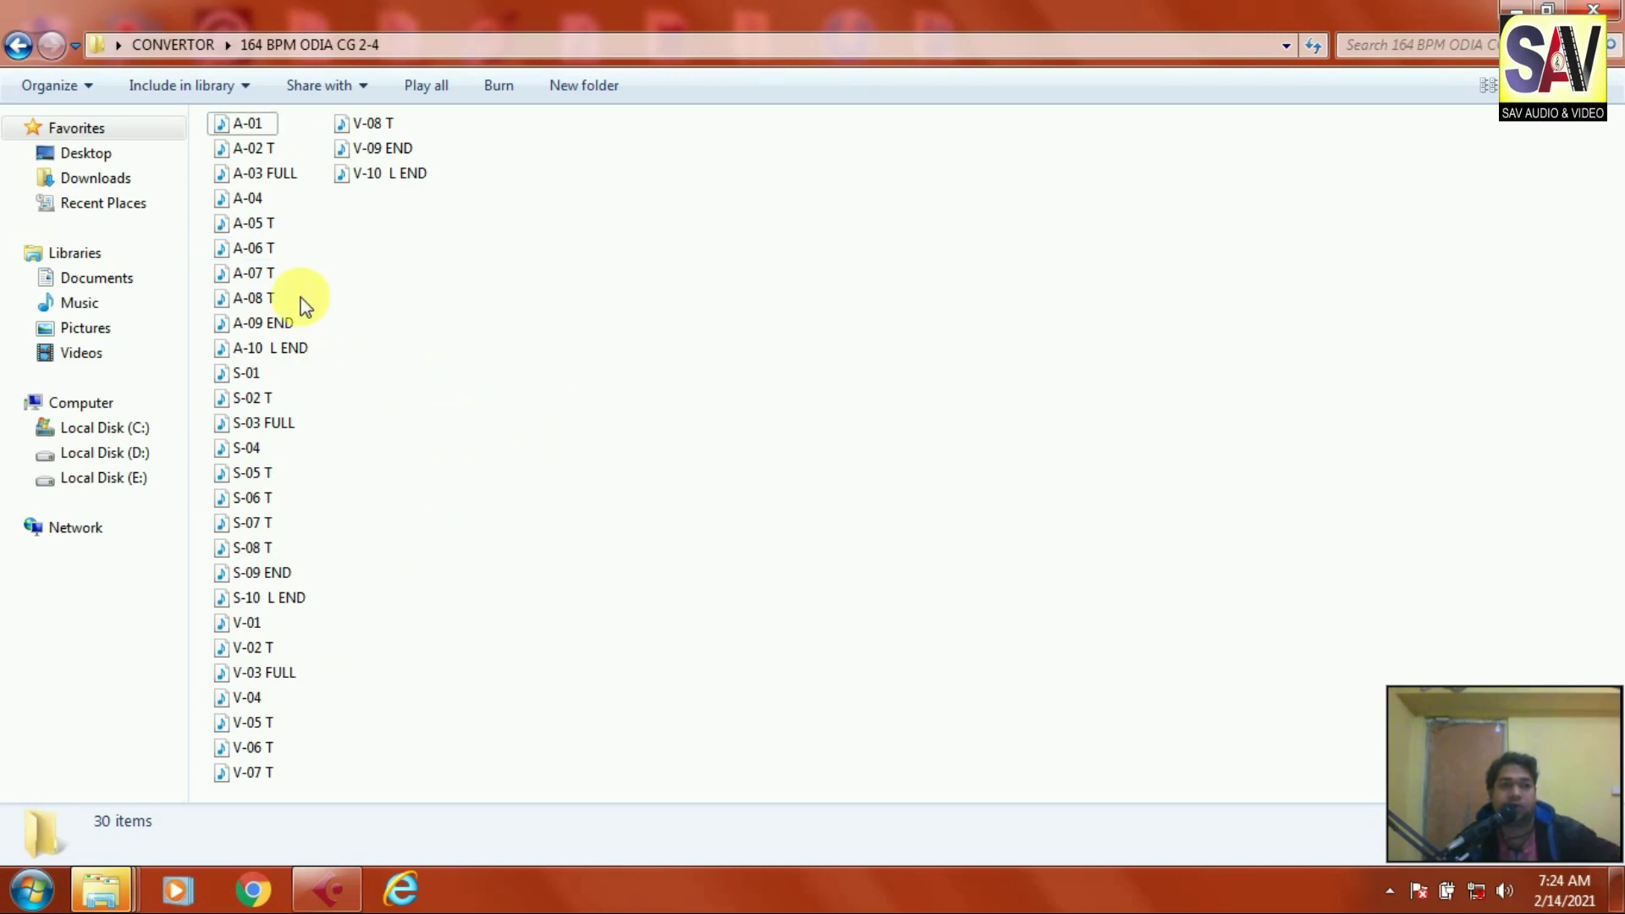
pyautogui.click(266, 174)
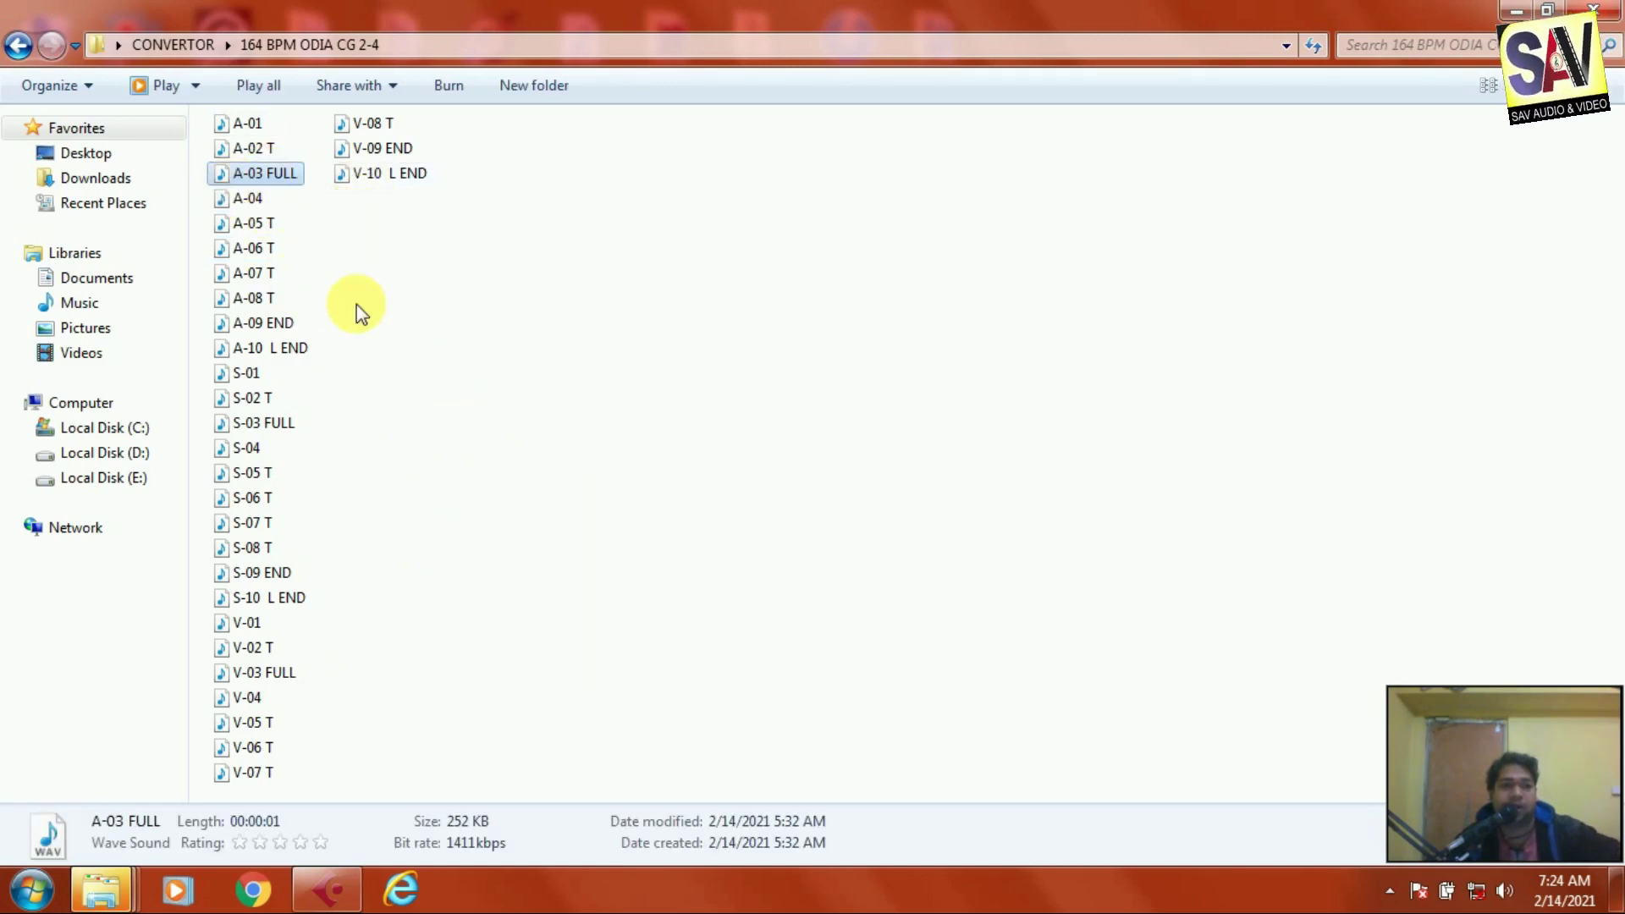
pyautogui.keyDown('ctrl'); pyautogui.click(268, 674); pyautogui.keyUp('ctrl')
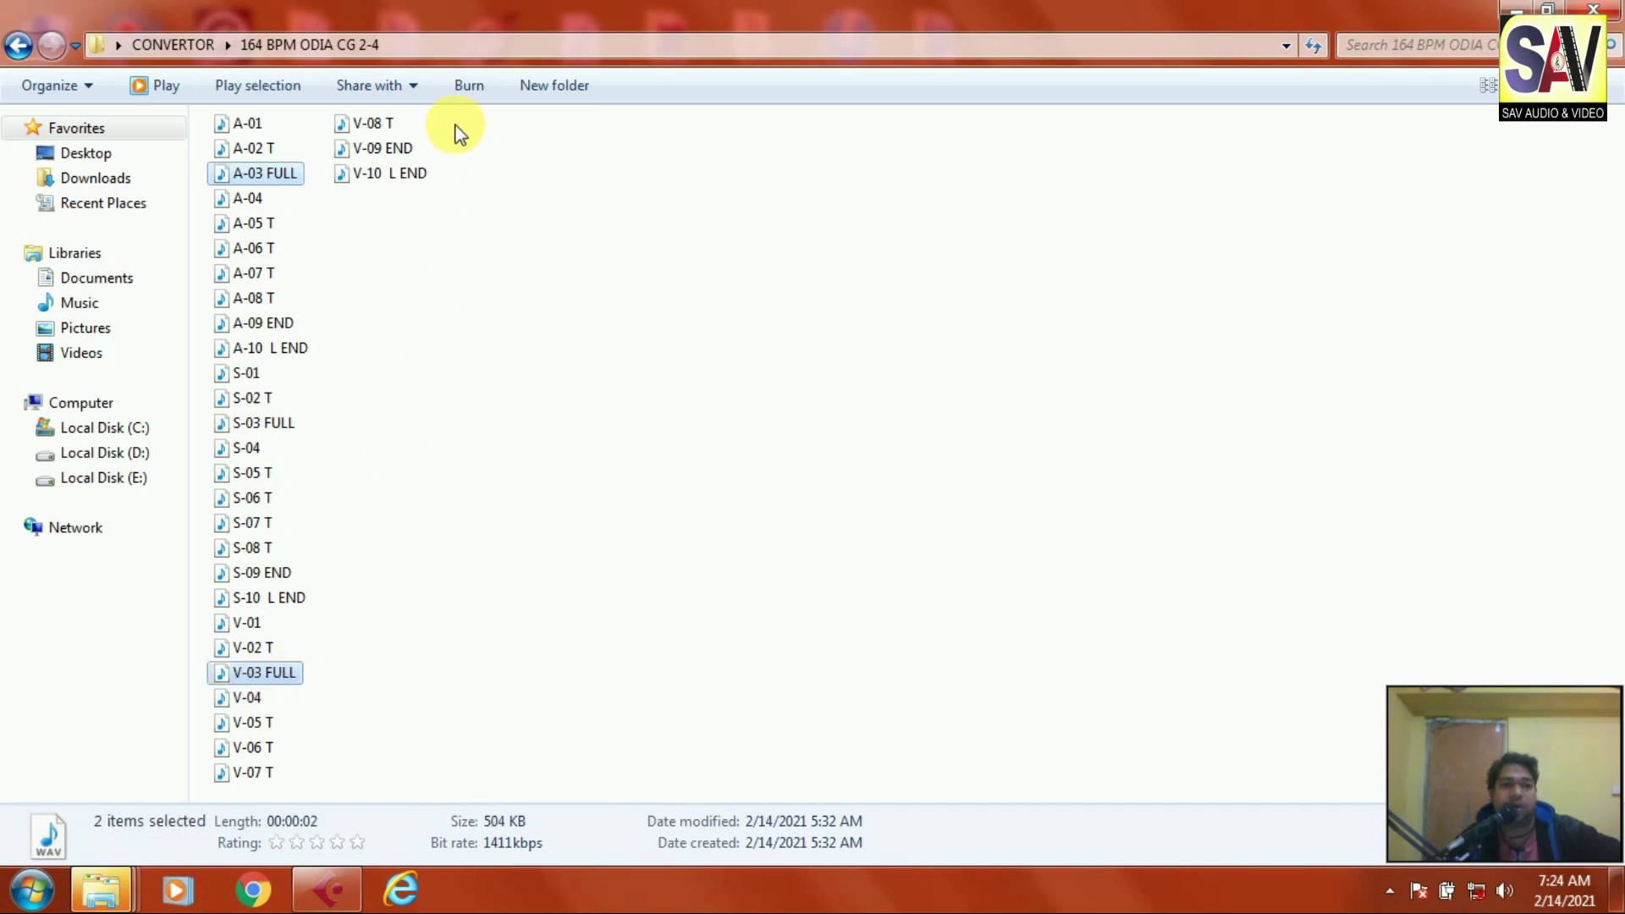
pyautogui.keyDown('ctrl'); pyautogui.click(278, 423); pyautogui.keyUp('ctrl')
# - Try importing the three selected FULL loops into Cubase on one track, and delete the inserted audio events
pyautogui.moveTo(271, 182); pyautogui.dragTo(756, 239)
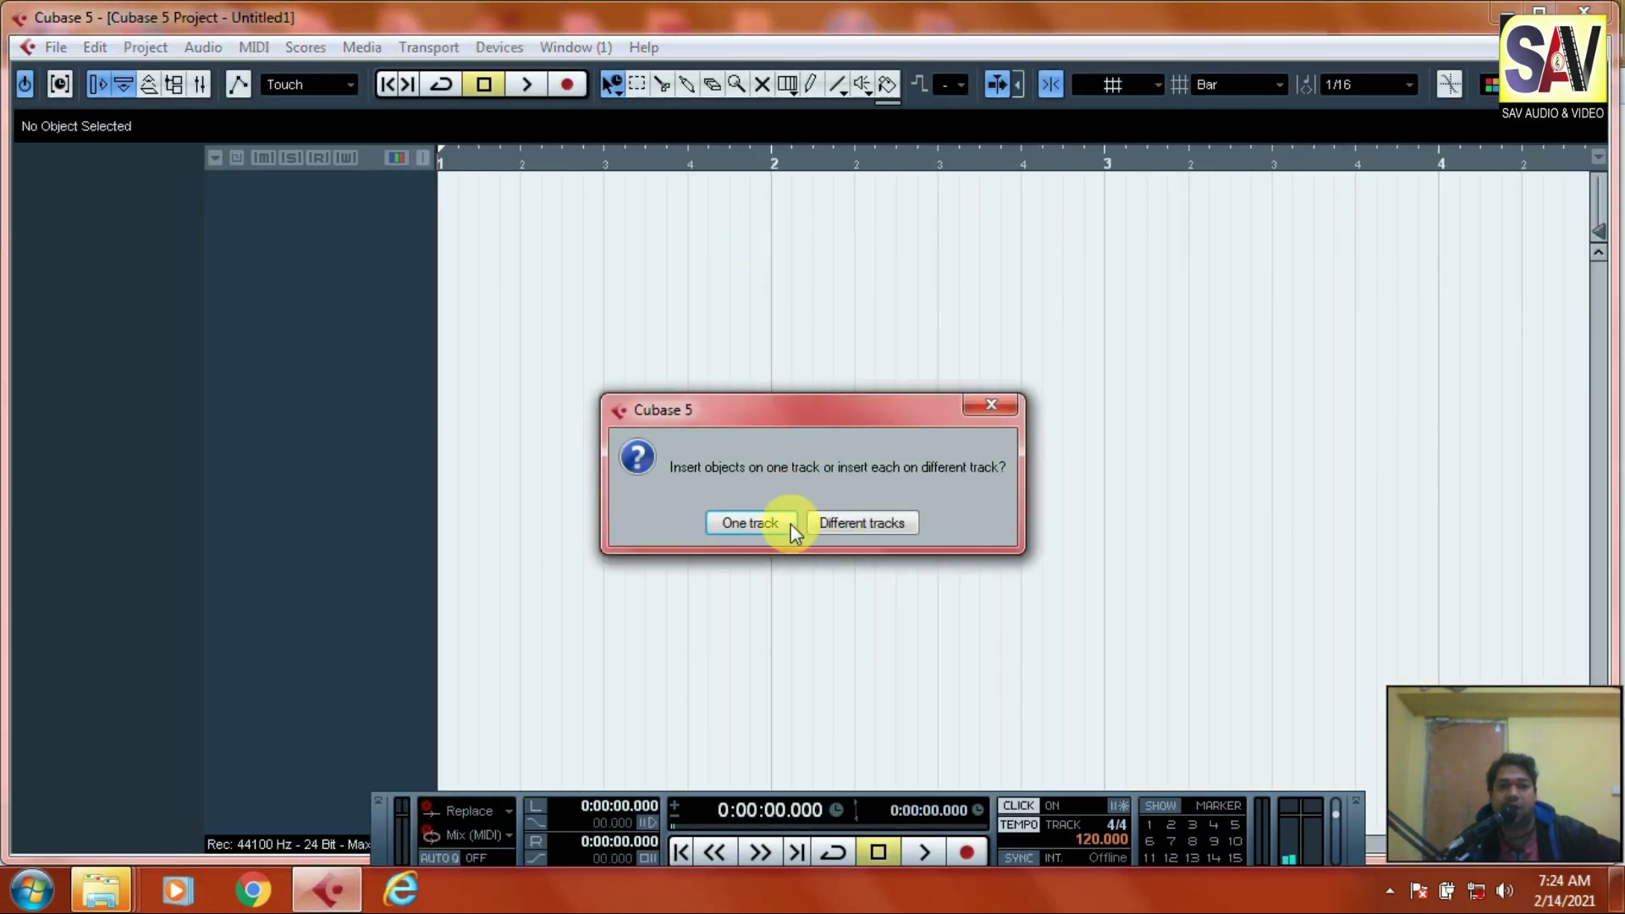
pyautogui.click(755, 520)
pyautogui.click(845, 546)
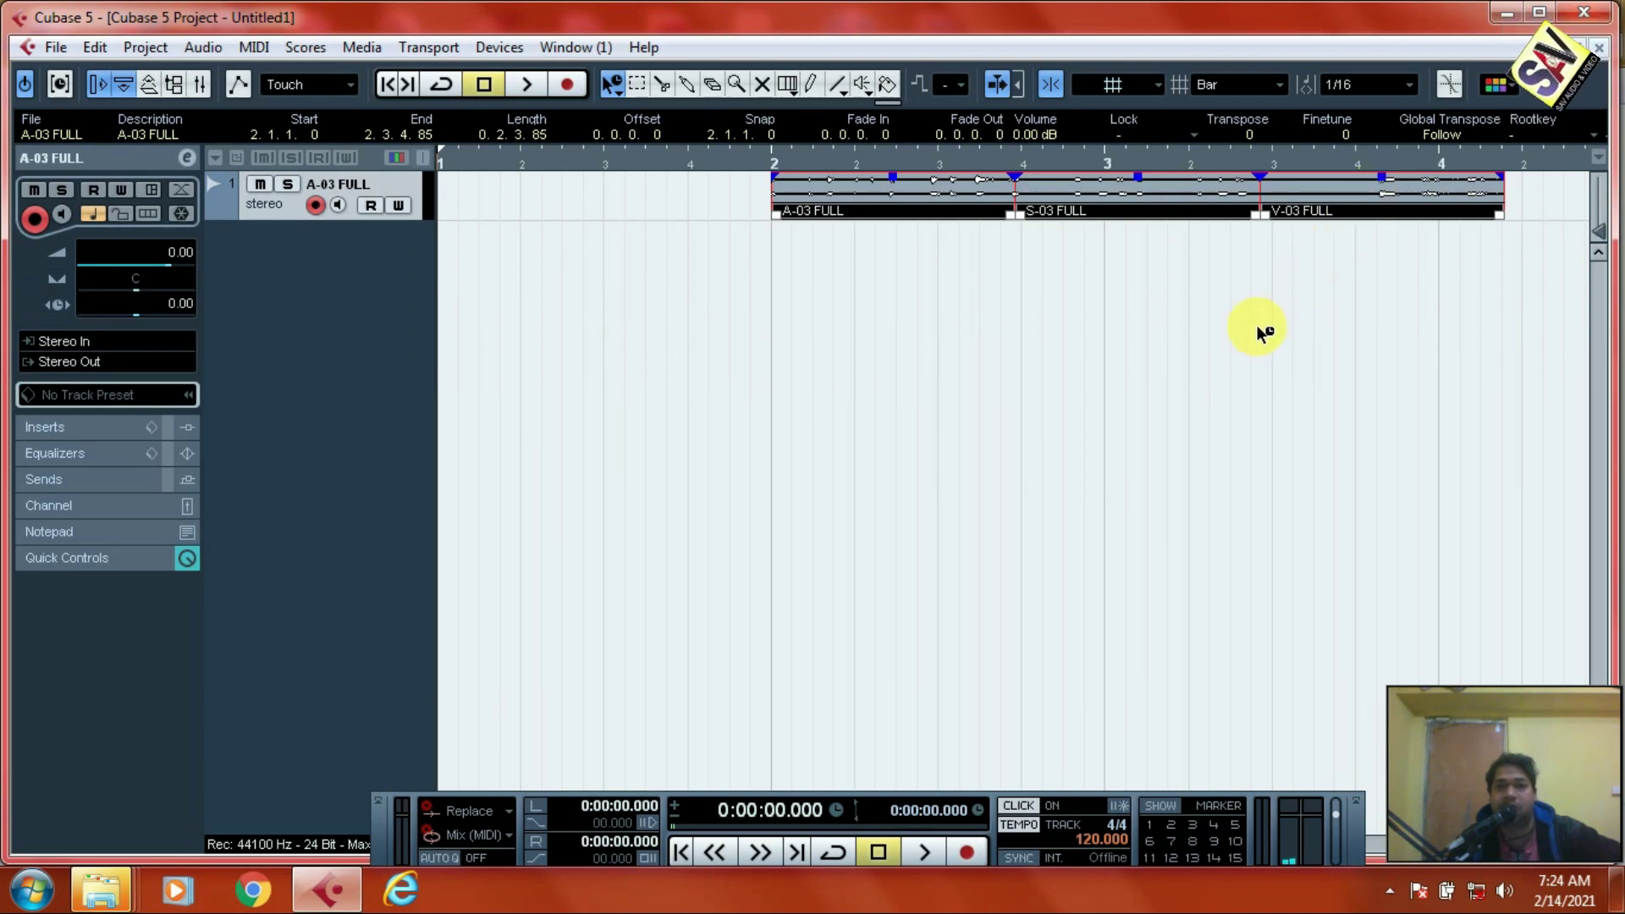
pyautogui.press('Delete')
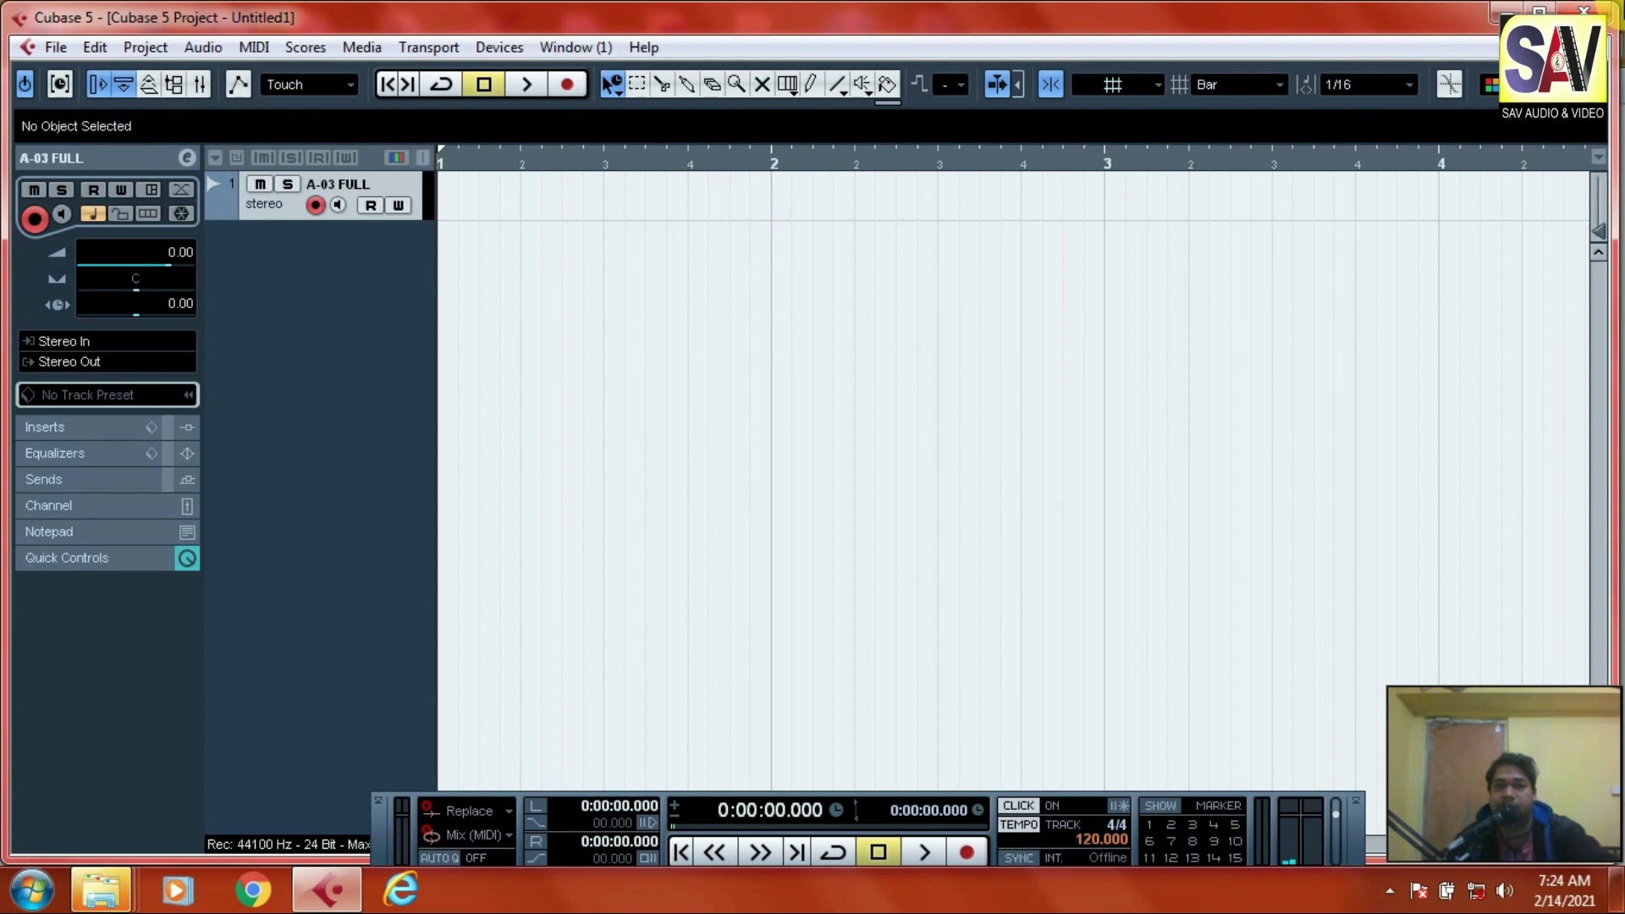
# - Import the three selected FULL loops at bar 2 on different tracks, creating a new version of each media file
pyautogui.click(1511, 12)
pyautogui.moveTo(275, 187); pyautogui.dragTo(787, 320)
pyautogui.click(886, 518)
pyautogui.click(865, 552)
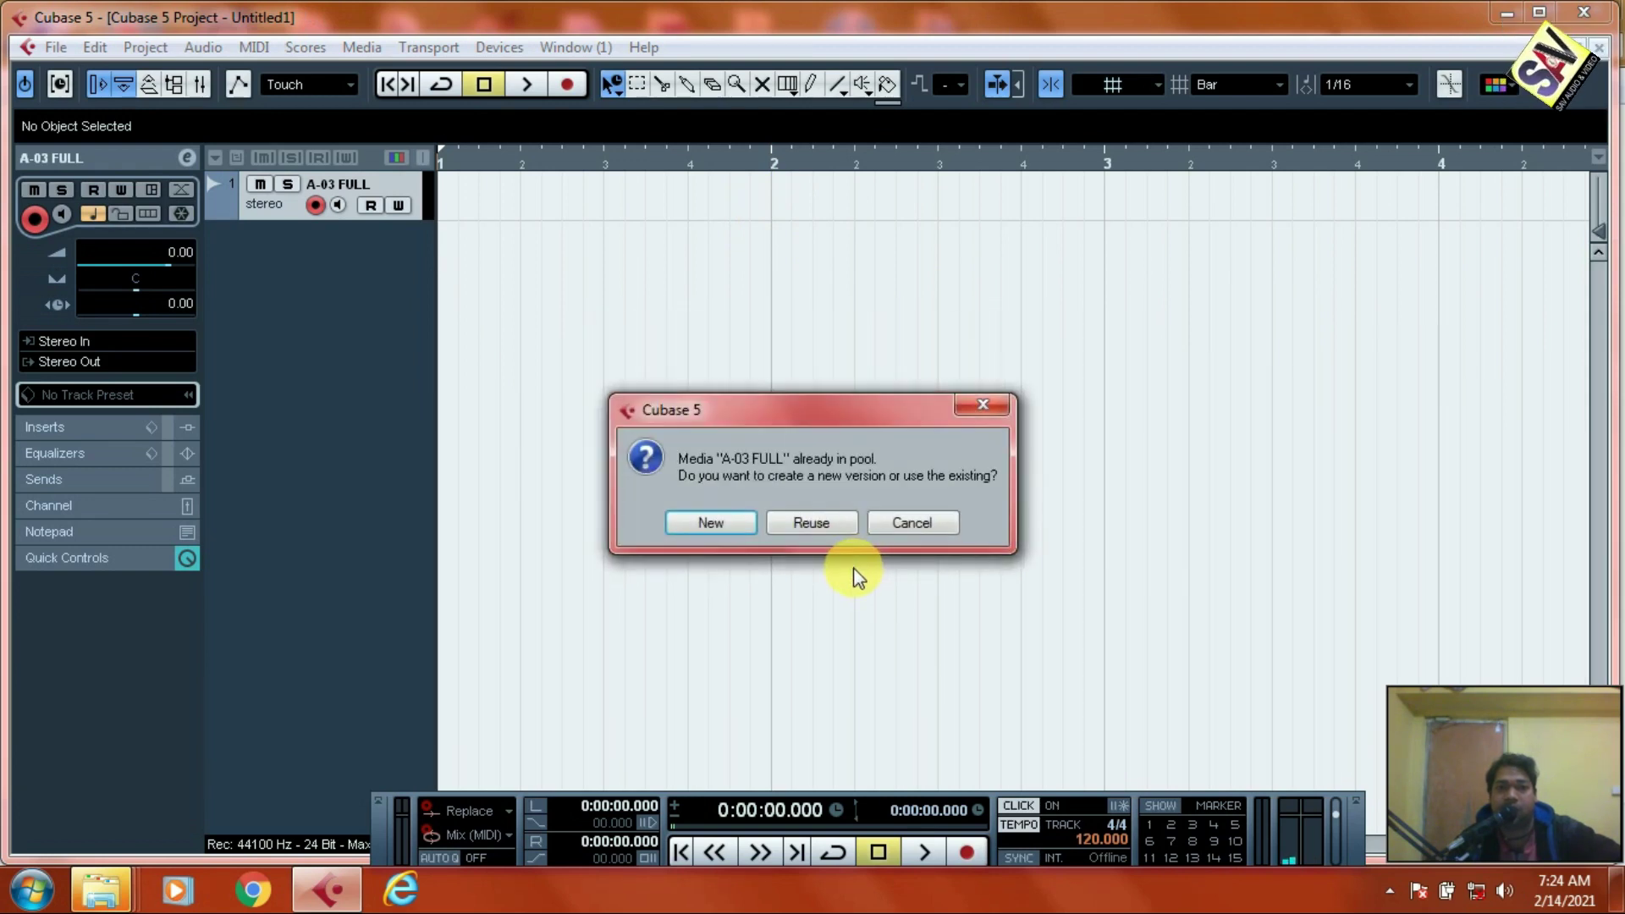
pyautogui.click(710, 526)
pyautogui.click(723, 526)
pyautogui.click(725, 525)
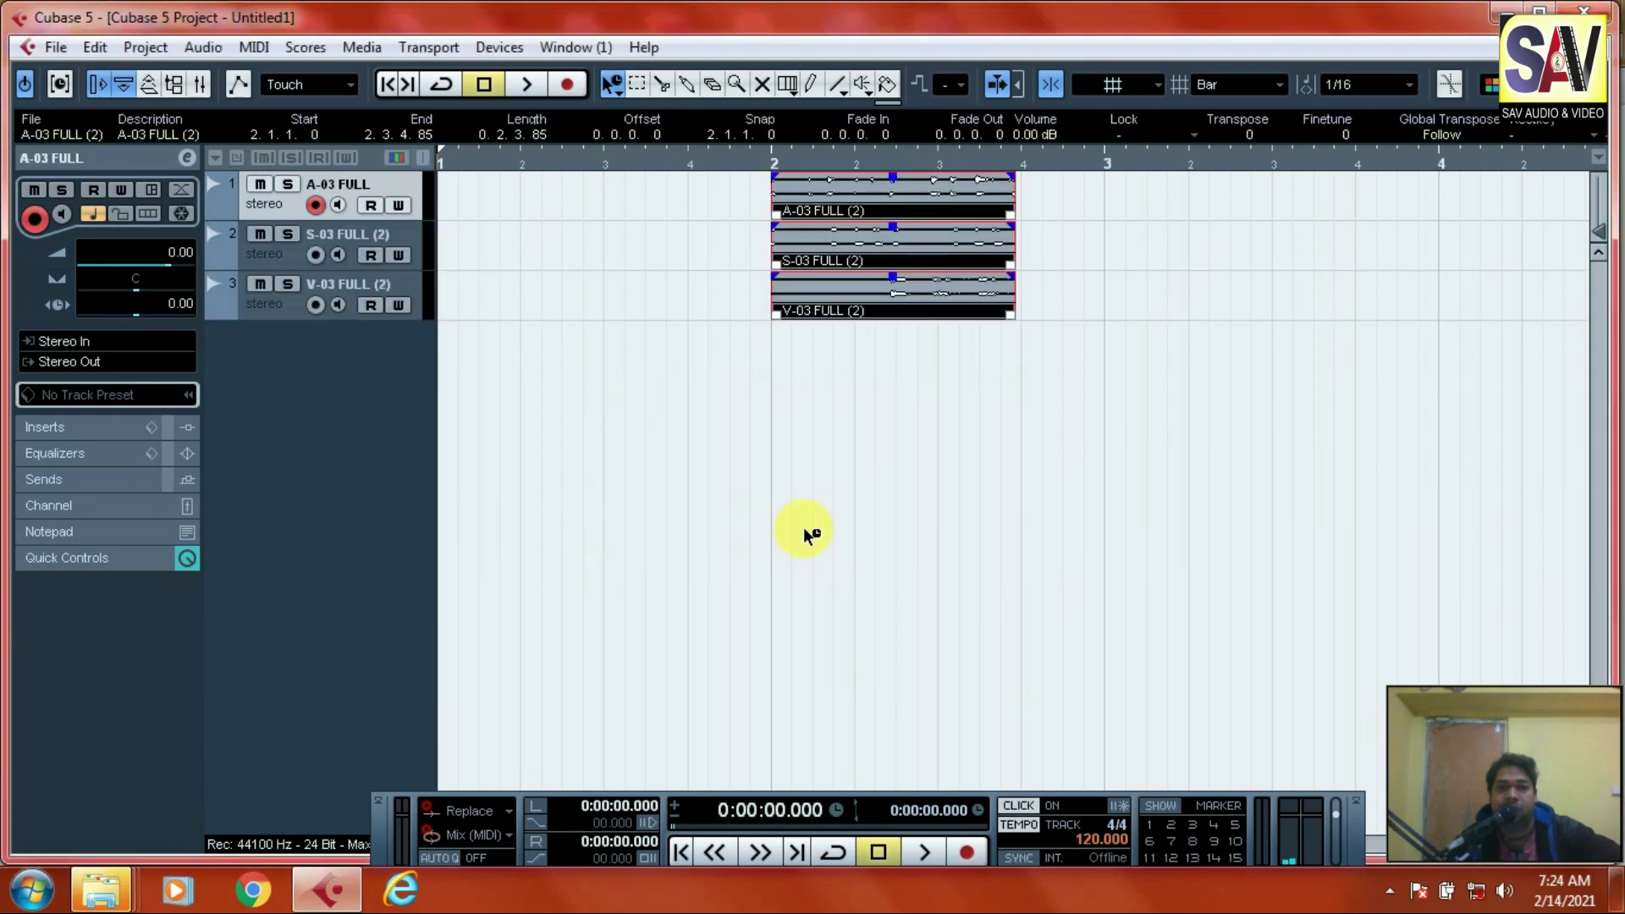
# - Place the project cursor at bar 2 and select the three loop events on their tracks
pyautogui.click(1020, 412)
pyautogui.moveTo(744, 161); pyautogui.dragTo(689, 240)
pyautogui.moveTo(1069, 424); pyautogui.dragTo(627, 174)
pyautogui.click(923, 396)
pyautogui.moveTo(1097, 420); pyautogui.dragTo(542, 144)
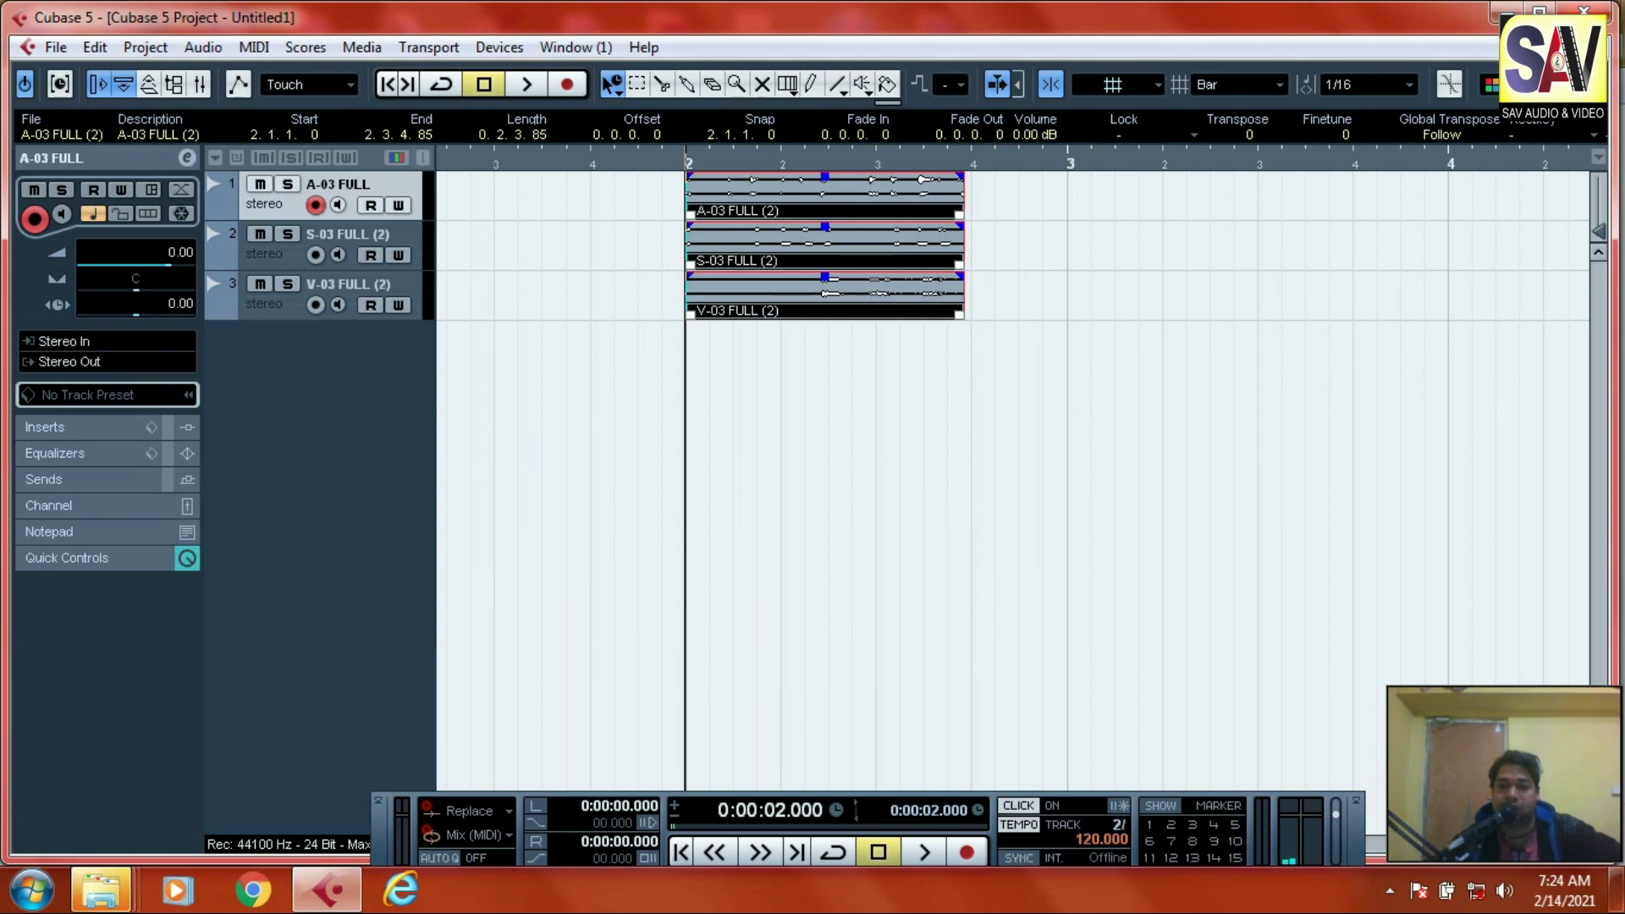
# - Set the project's time signature to 2/4 and play the three loops with the metronome click on
pyautogui.click(1122, 823)
pyautogui.click(1023, 823)
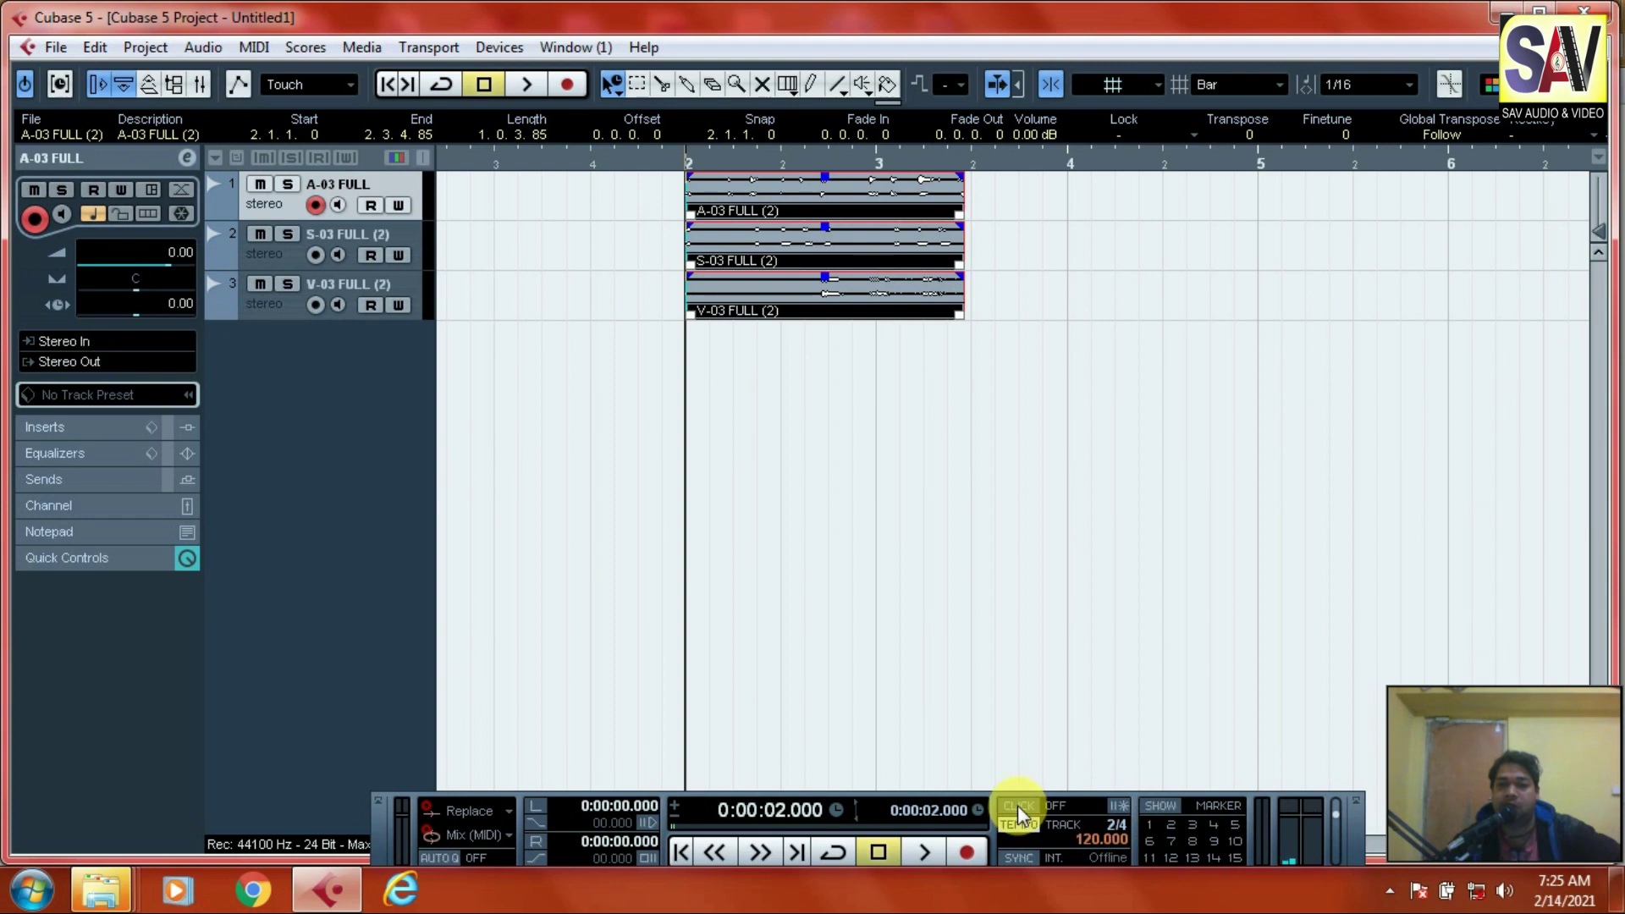
pyautogui.press('space')
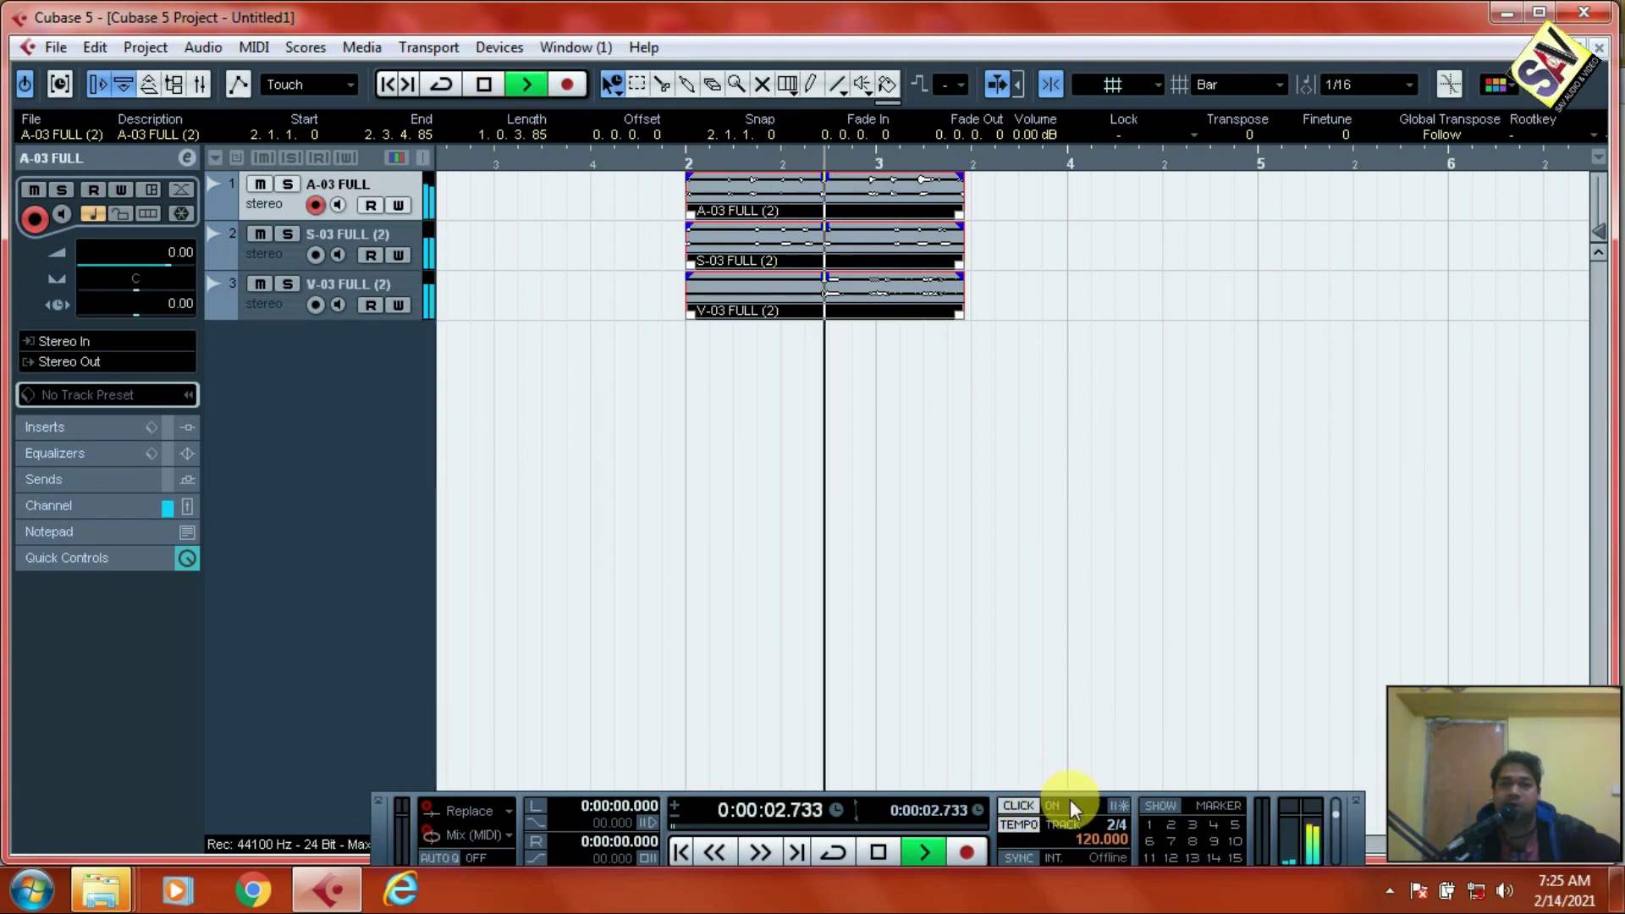
pyautogui.click(489, 84)
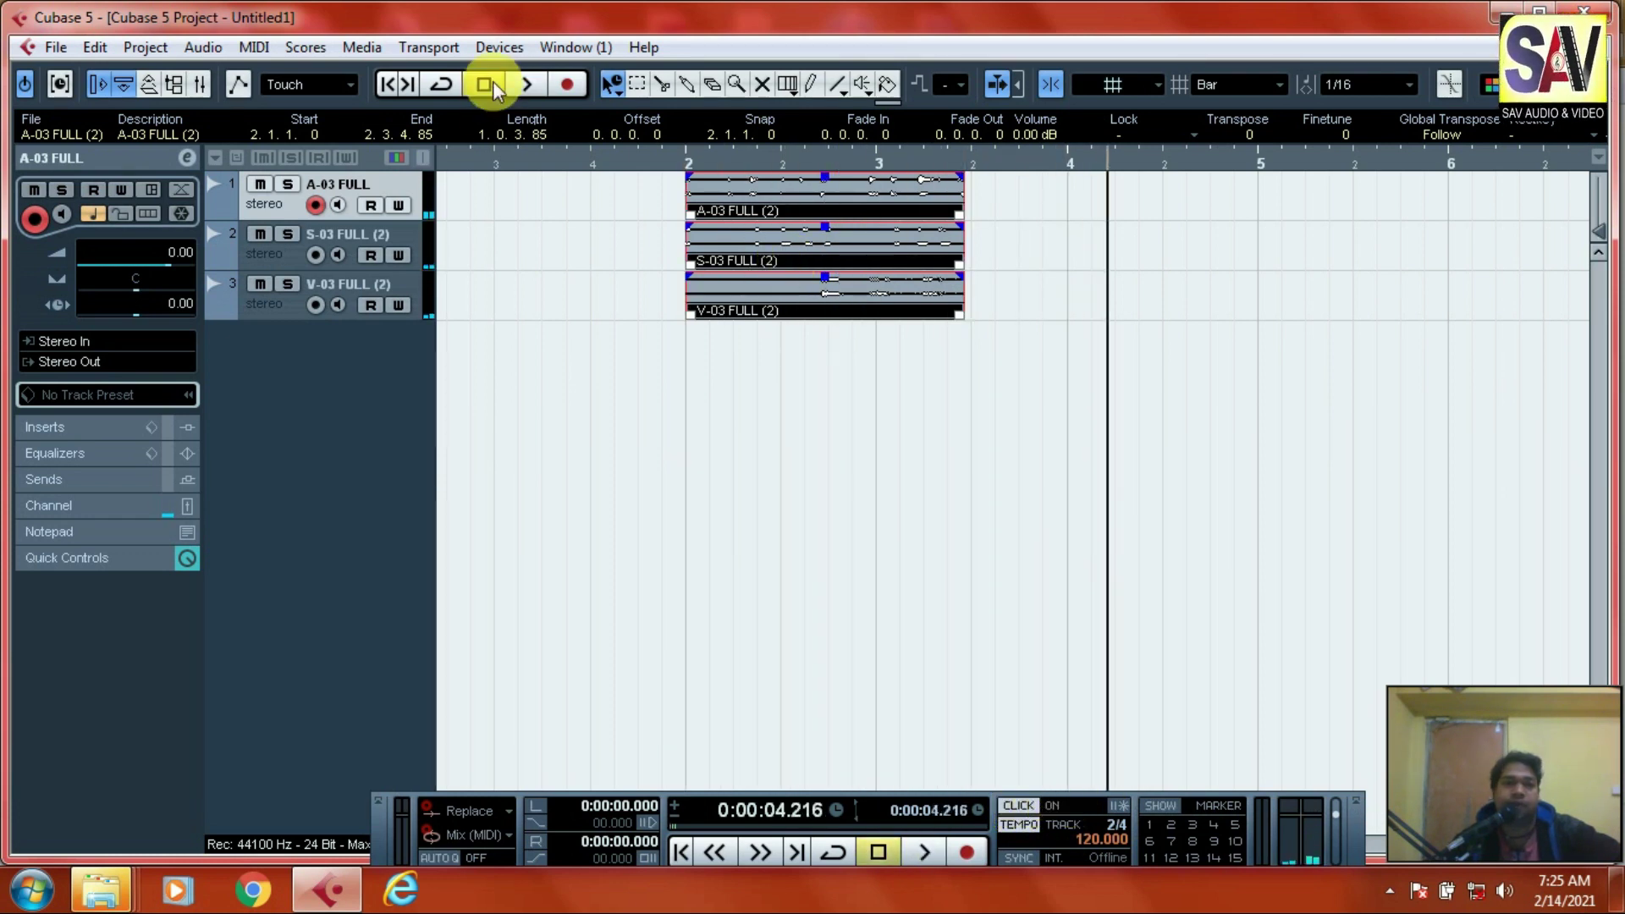
# - Set the Object Selection tool to Sizing Applies Time Stretch and stretch the A-03 FULL event to end at bar 4
pyautogui.click(614, 85)
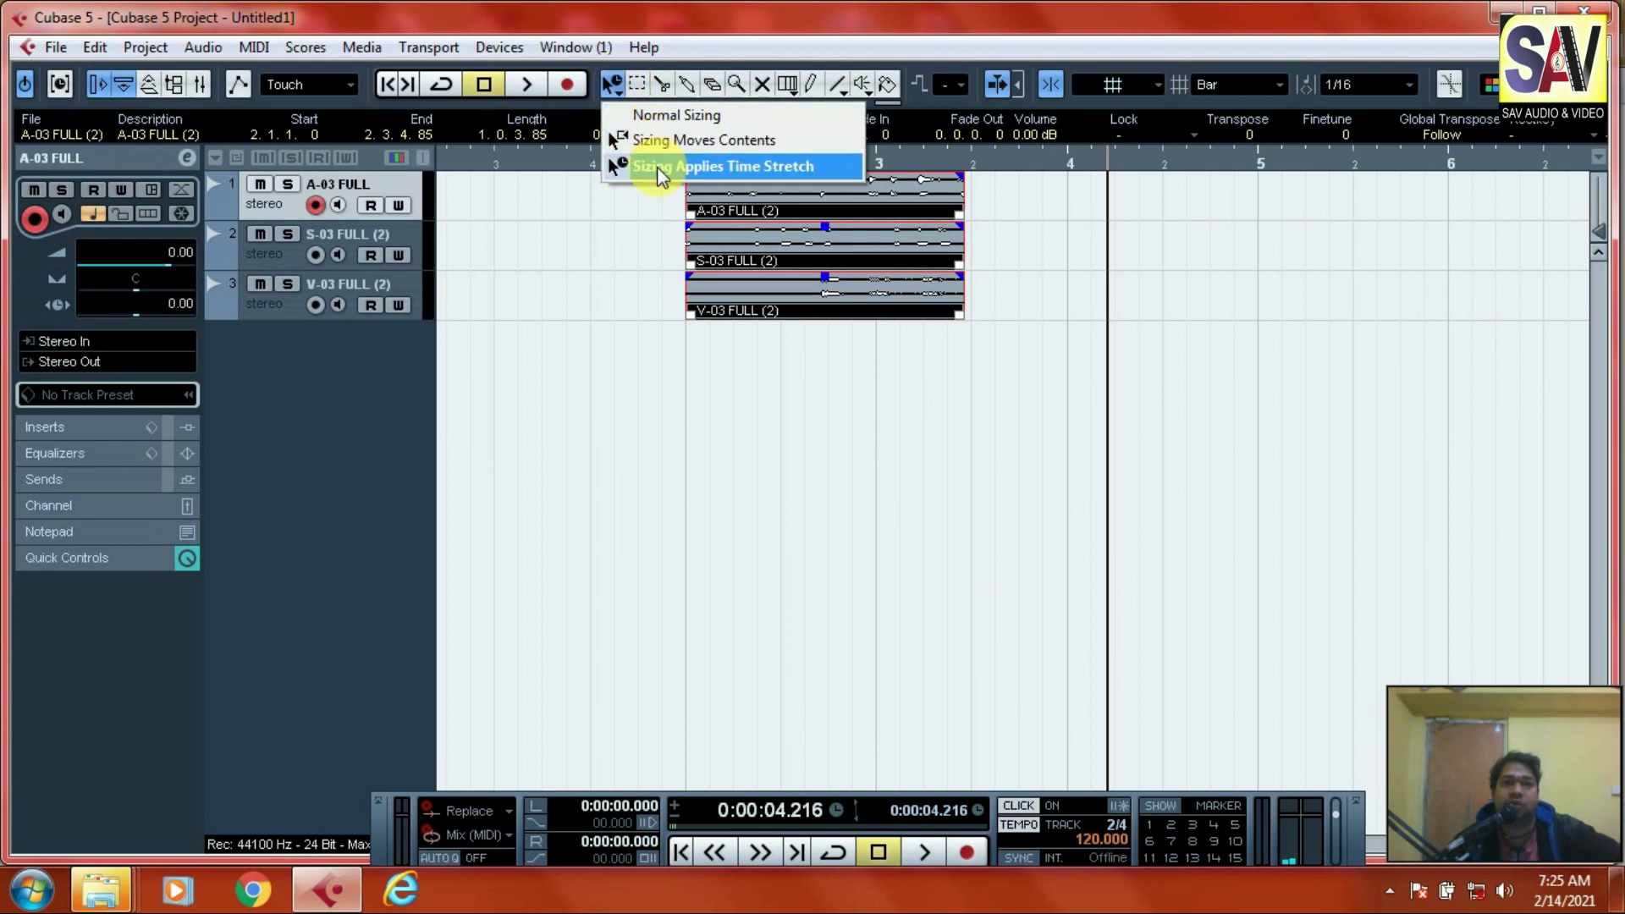
pyautogui.click(791, 168)
pyautogui.click(947, 196)
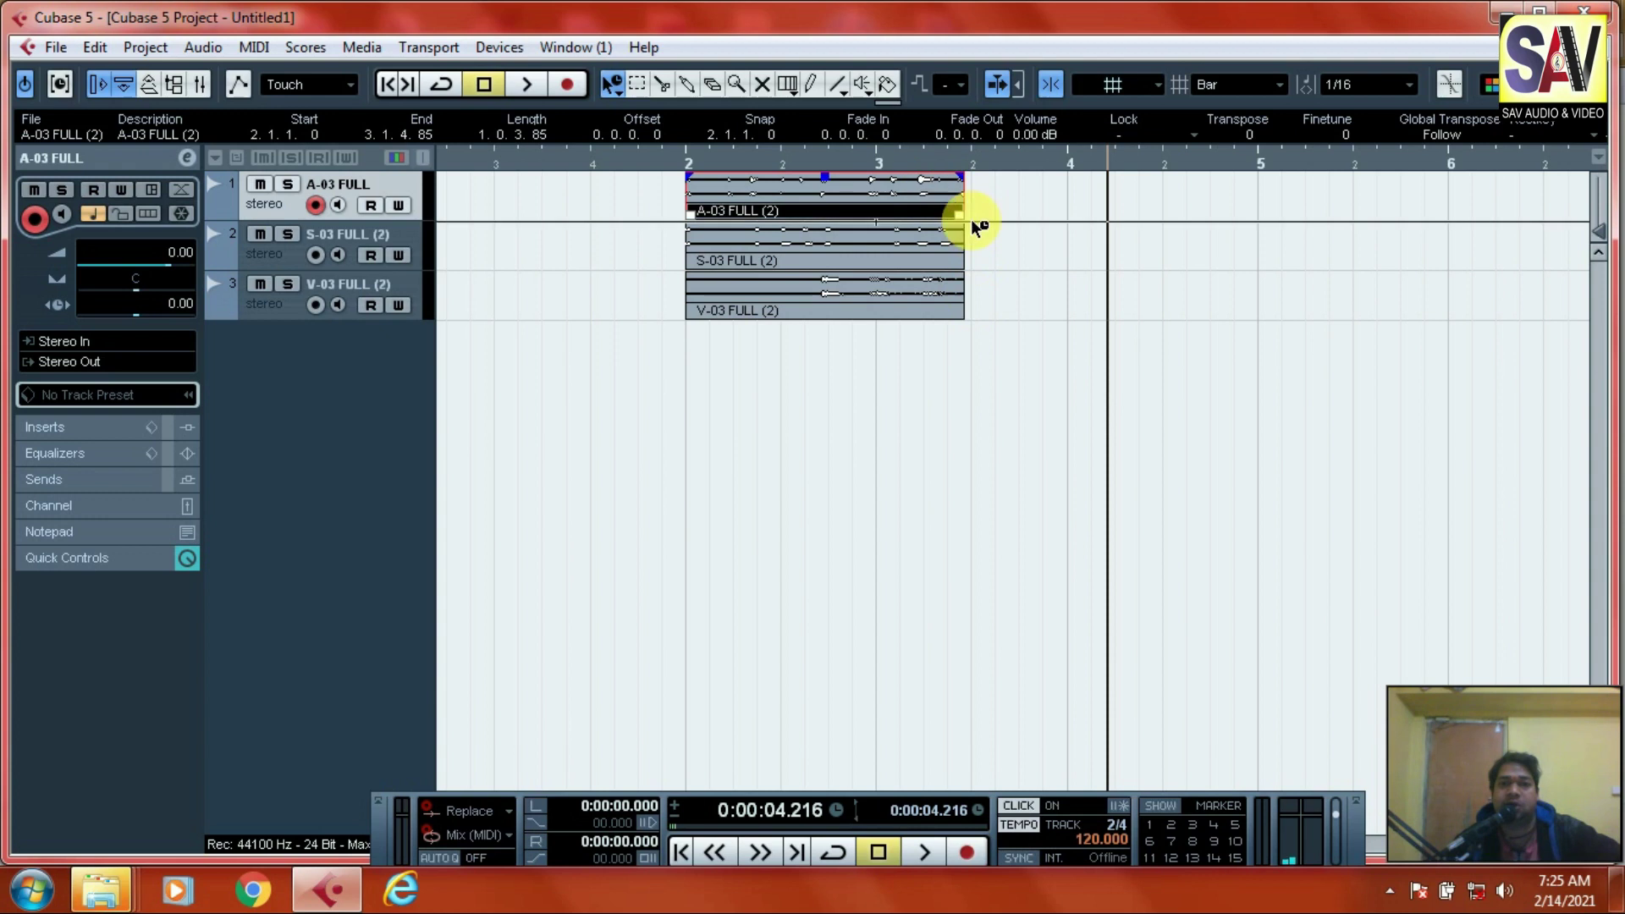
pyautogui.moveTo(962, 212); pyautogui.dragTo(1069, 222)
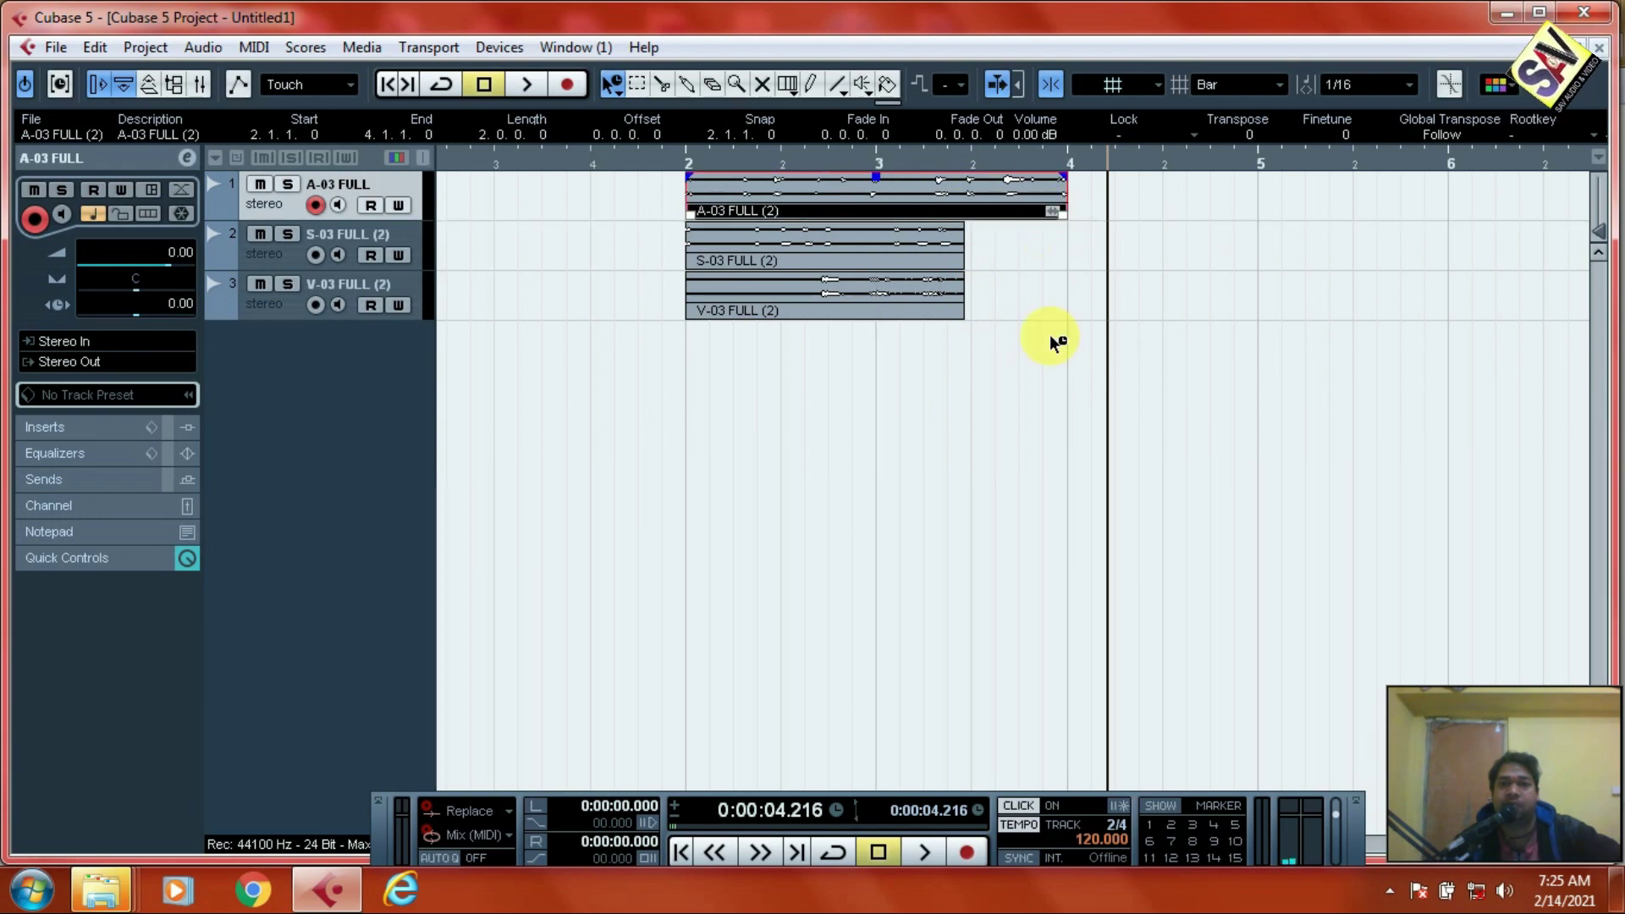
# - Time-stretch the S-03 FULL and V-03 FULL events to end at bar 4 as well
pyautogui.click(1052, 338)
pyautogui.click(965, 260)
pyautogui.moveTo(965, 264); pyautogui.dragTo(1063, 269)
pyautogui.click(957, 314)
pyautogui.moveTo(961, 315); pyautogui.dragTo(1070, 329)
pyautogui.click(1095, 446)
# - Select all three loop events, solo the A-03 FULL track and play it from bar 2 against the metronome click
pyautogui.moveTo(1253, 446); pyautogui.dragTo(588, 154)
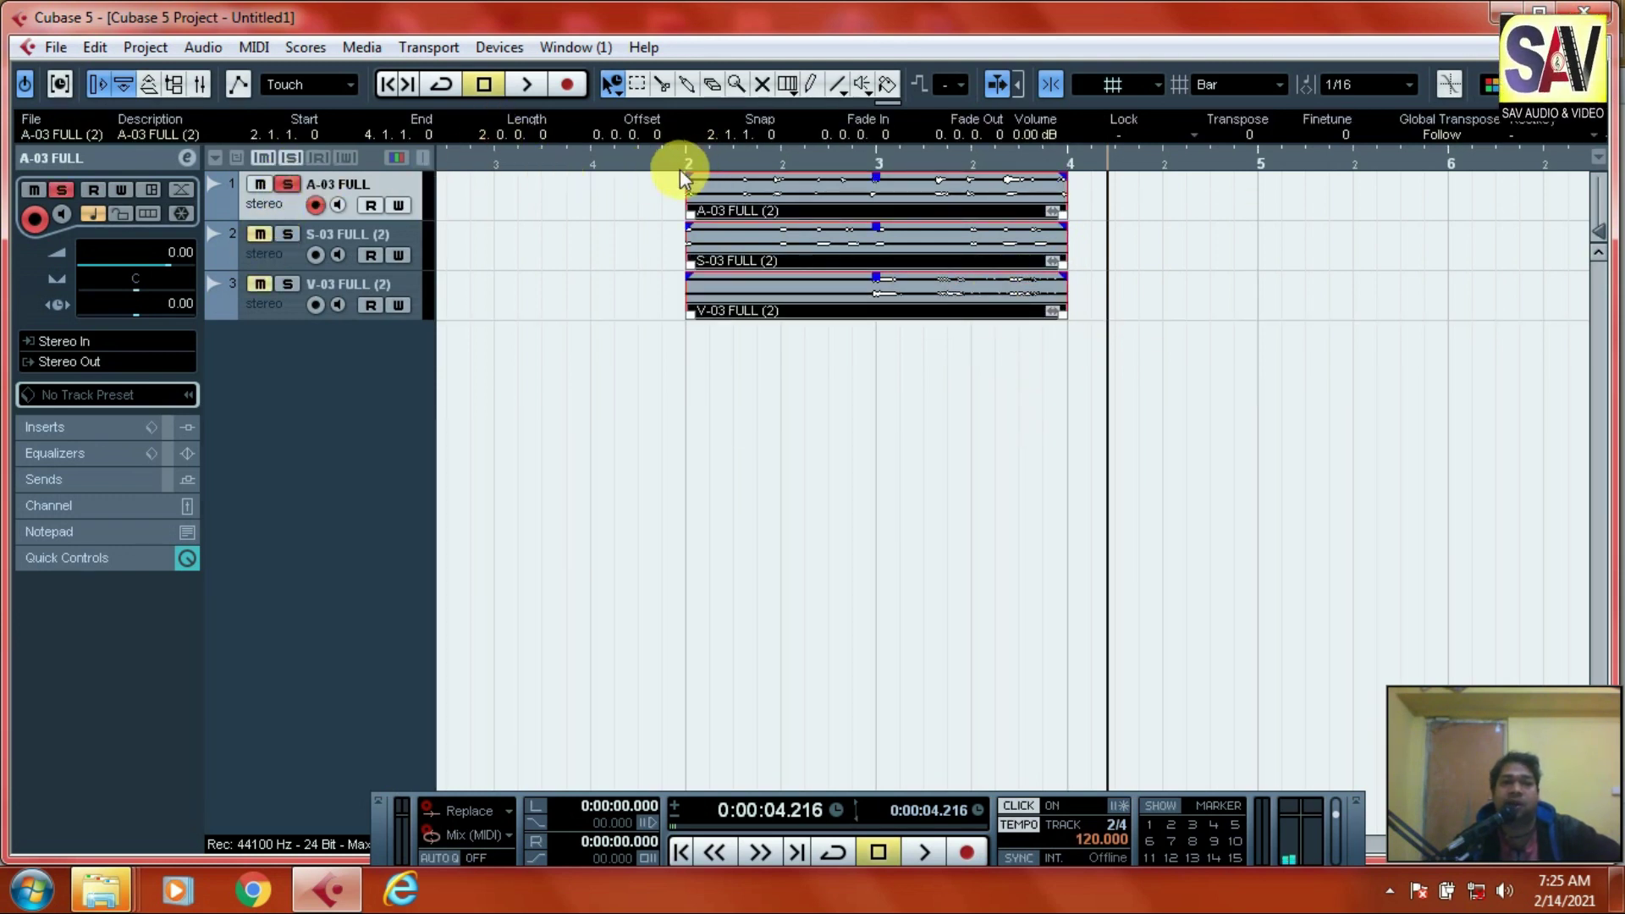
pyautogui.moveTo(689, 163); pyautogui.dragTo(671, 181)
pyautogui.press('space')
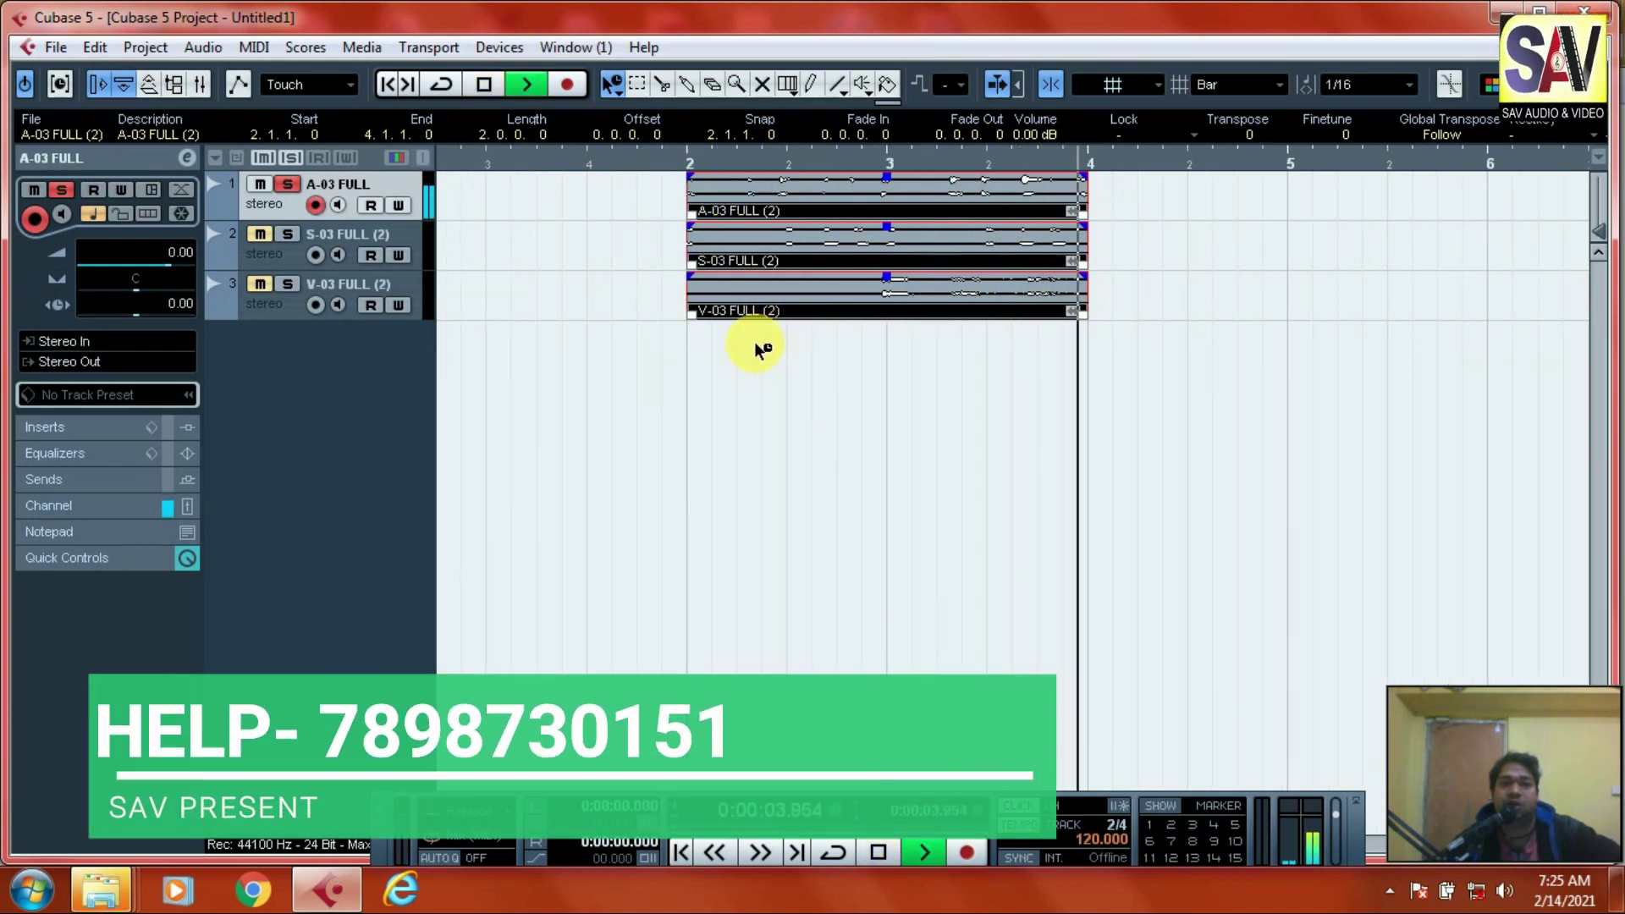
pyautogui.press('space')
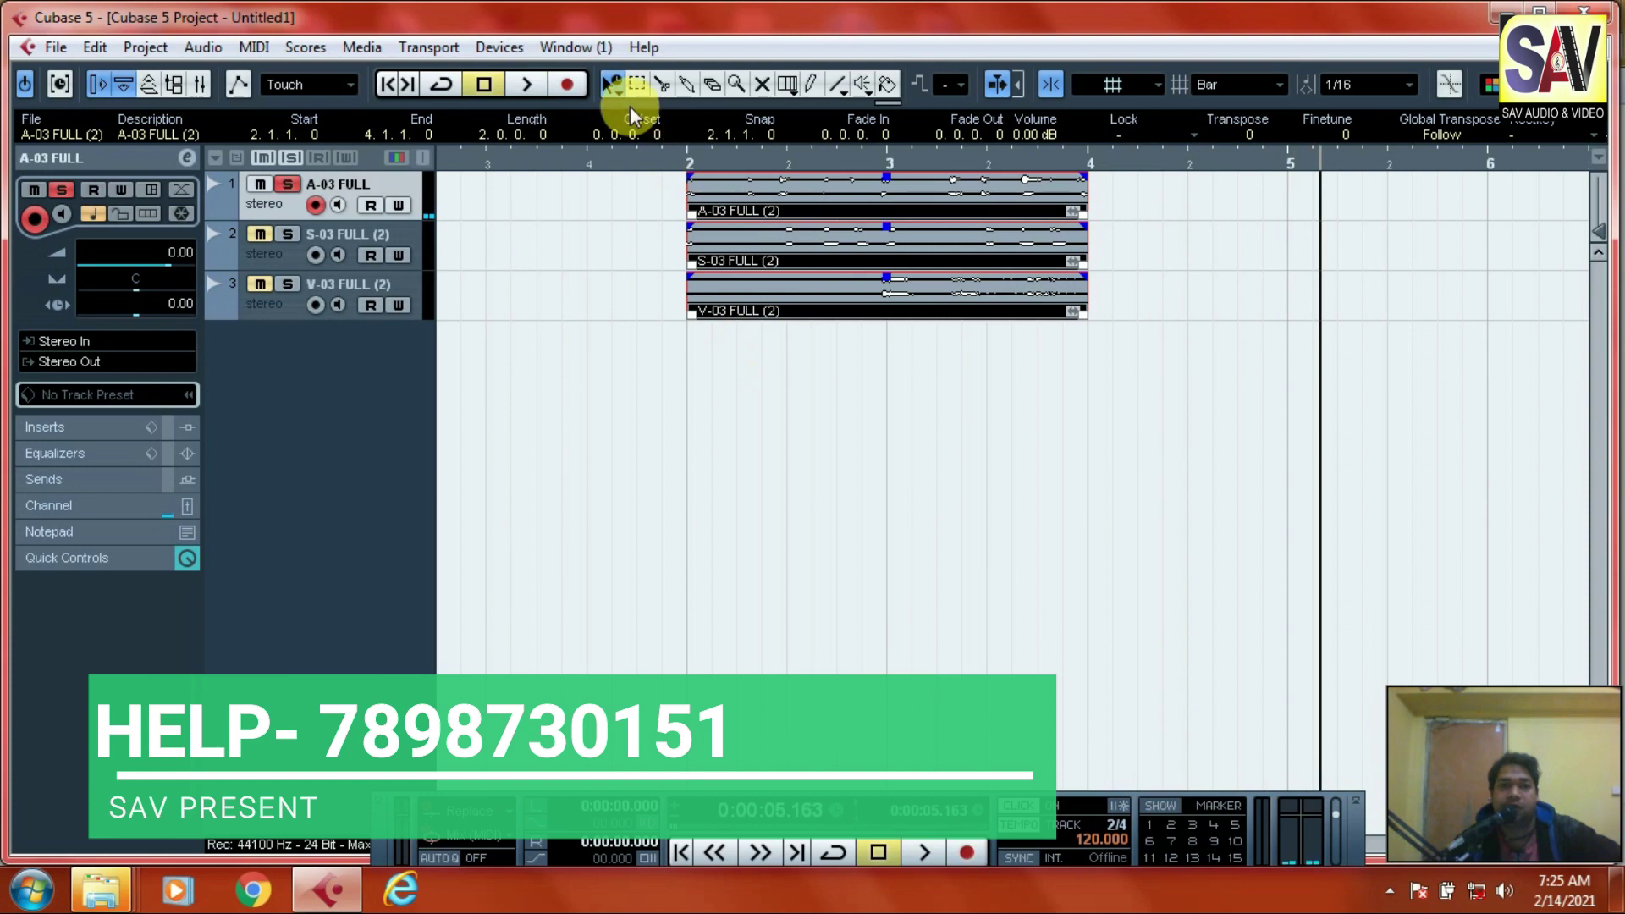
# - Turn on cycle playback and set the locators to the selected events, from bar 2 to bar 4
pyautogui.click(442, 85)
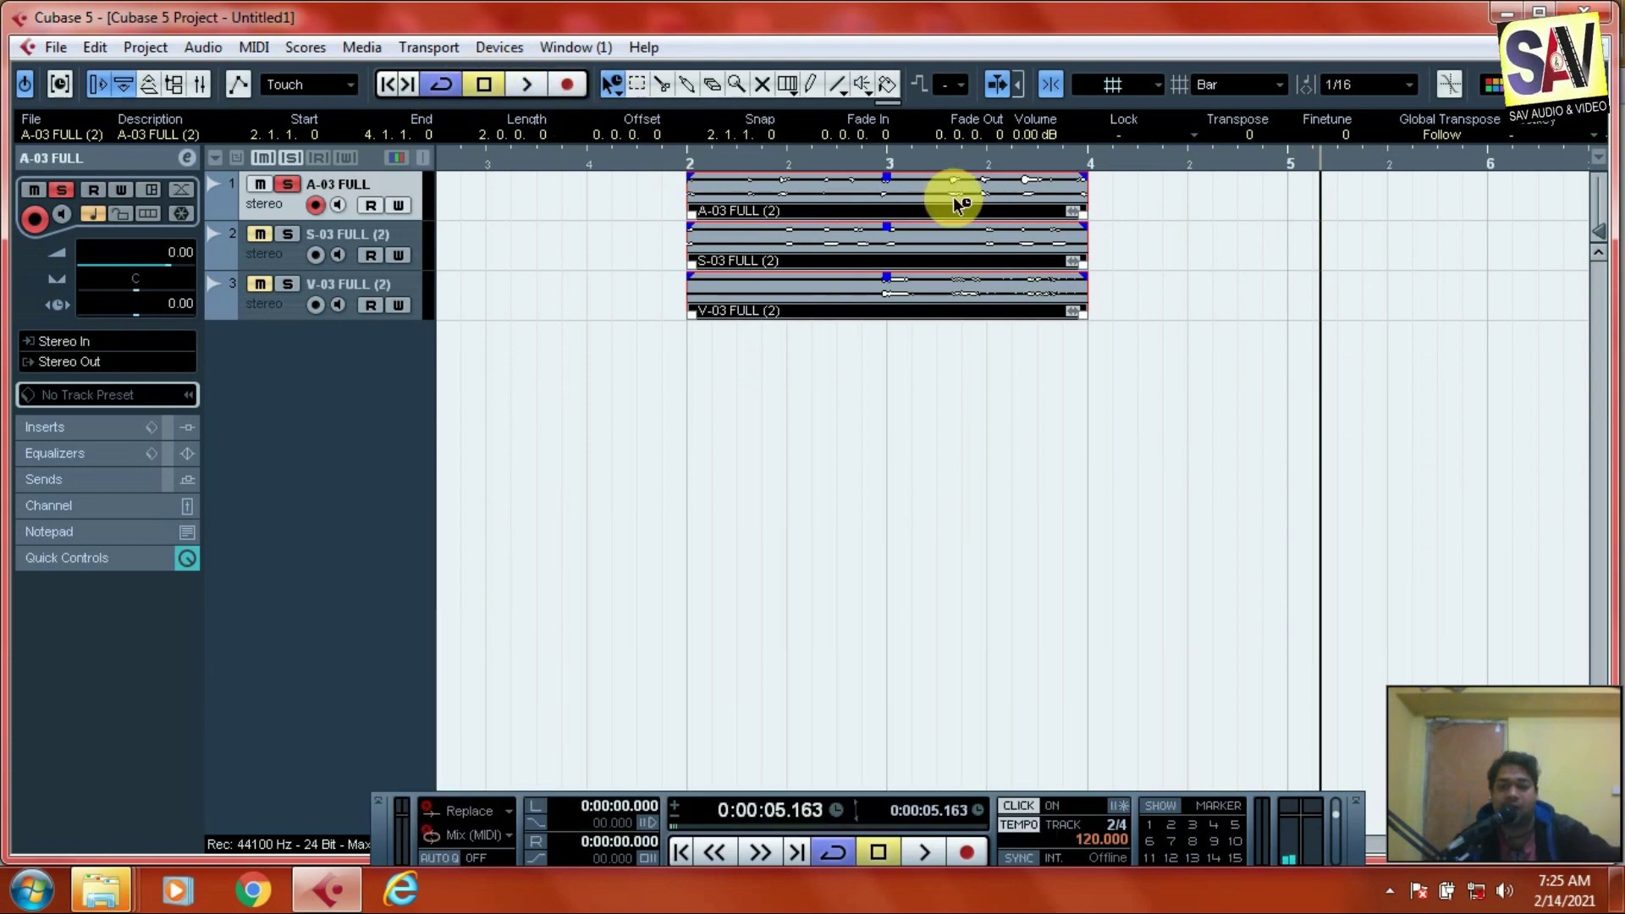
pyautogui.press('p')
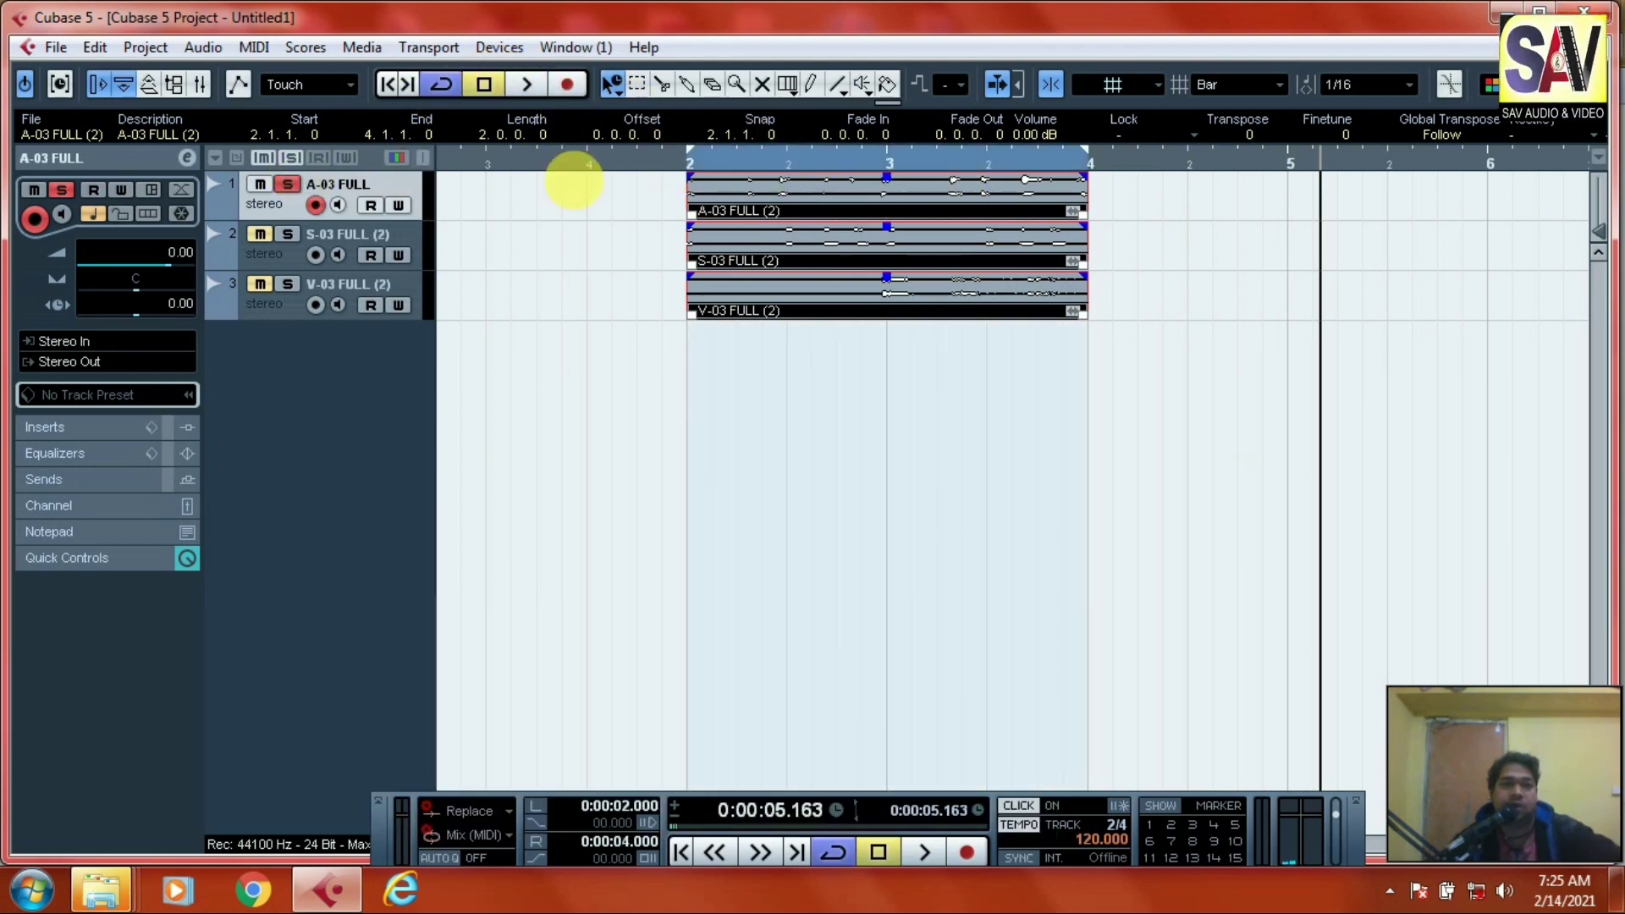
pyautogui.click(663, 157)
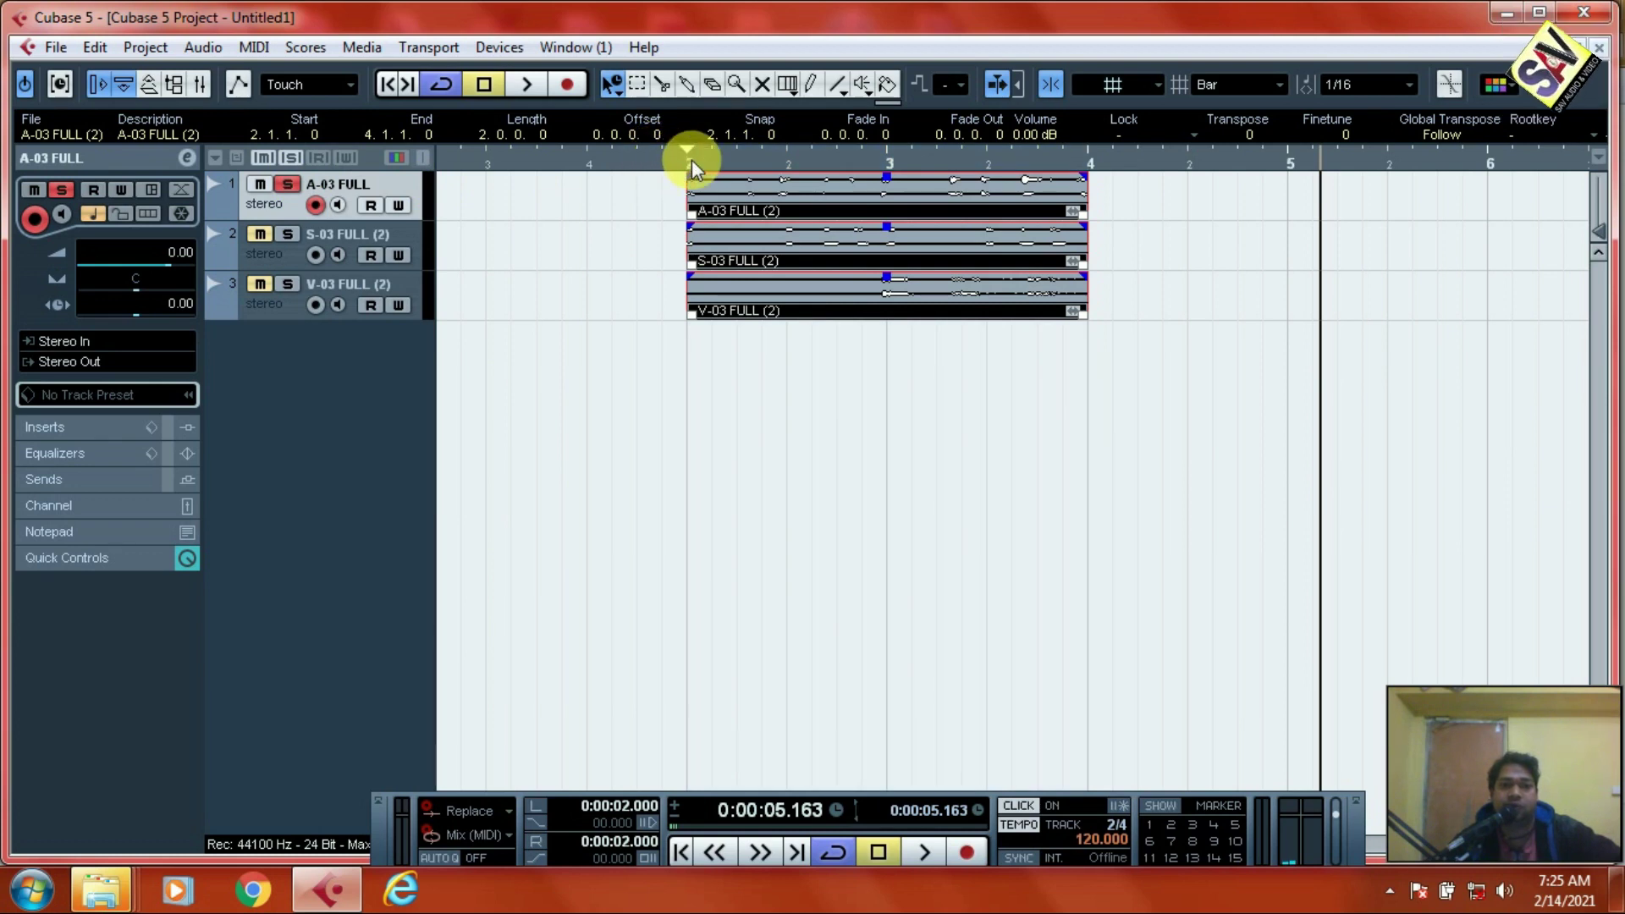
pyautogui.press('p')
# - Play the soloed A-03 FULL loop in the cycle from just before bar 2 and enlarge its track height
pyautogui.click(652, 157)
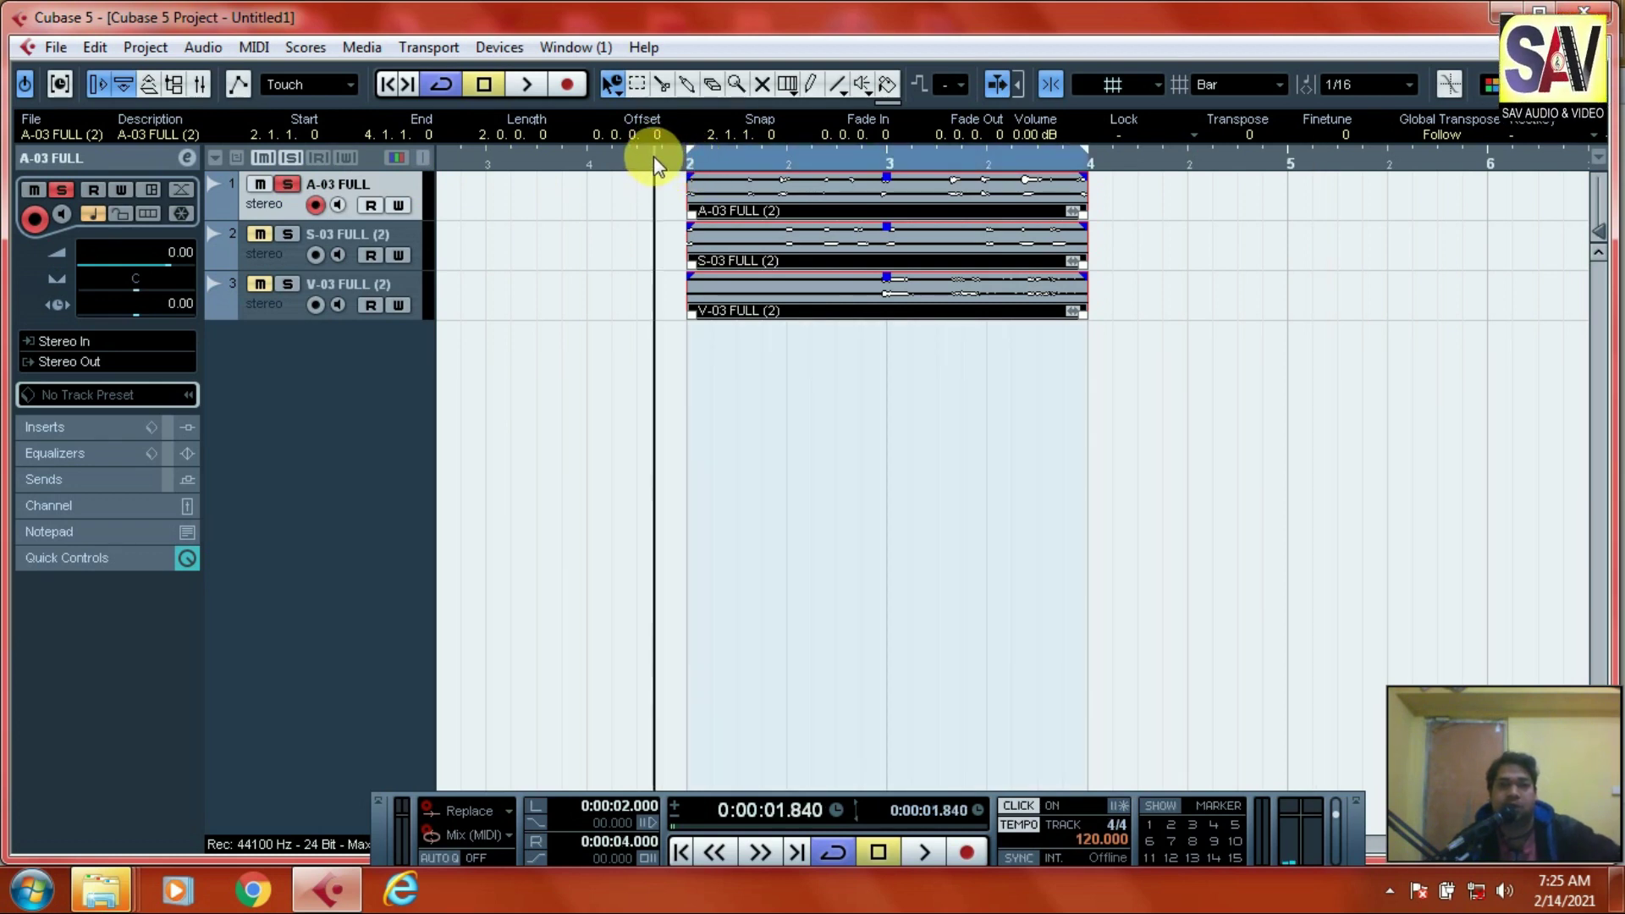
pyautogui.press('space')
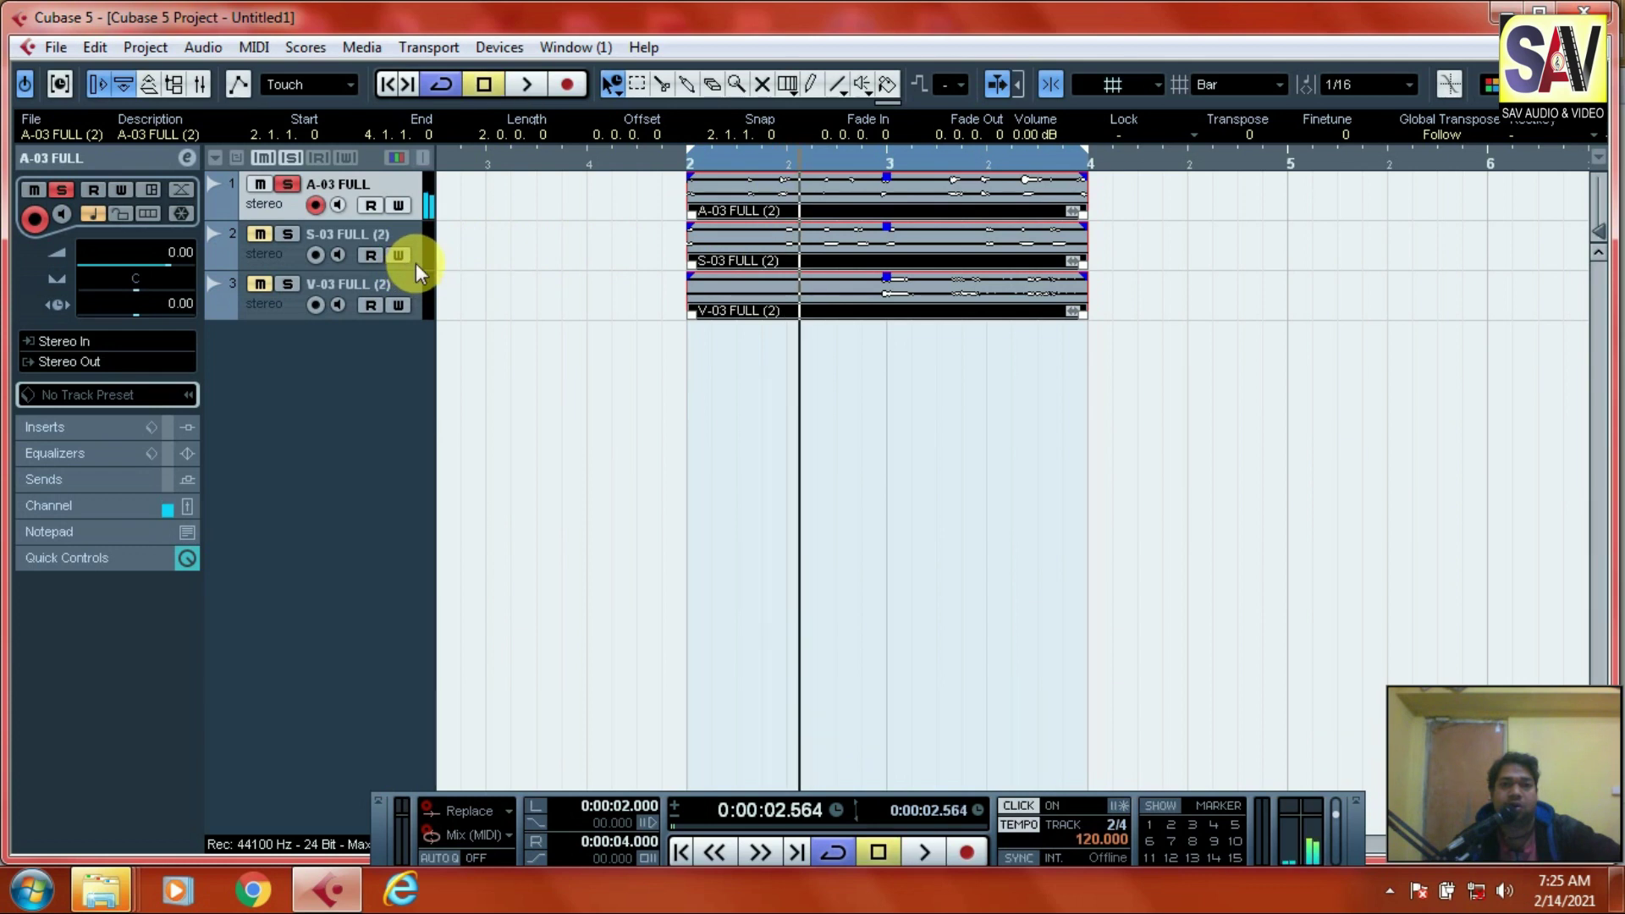
pyautogui.moveTo(312, 230); pyautogui.dragTo(309, 346)
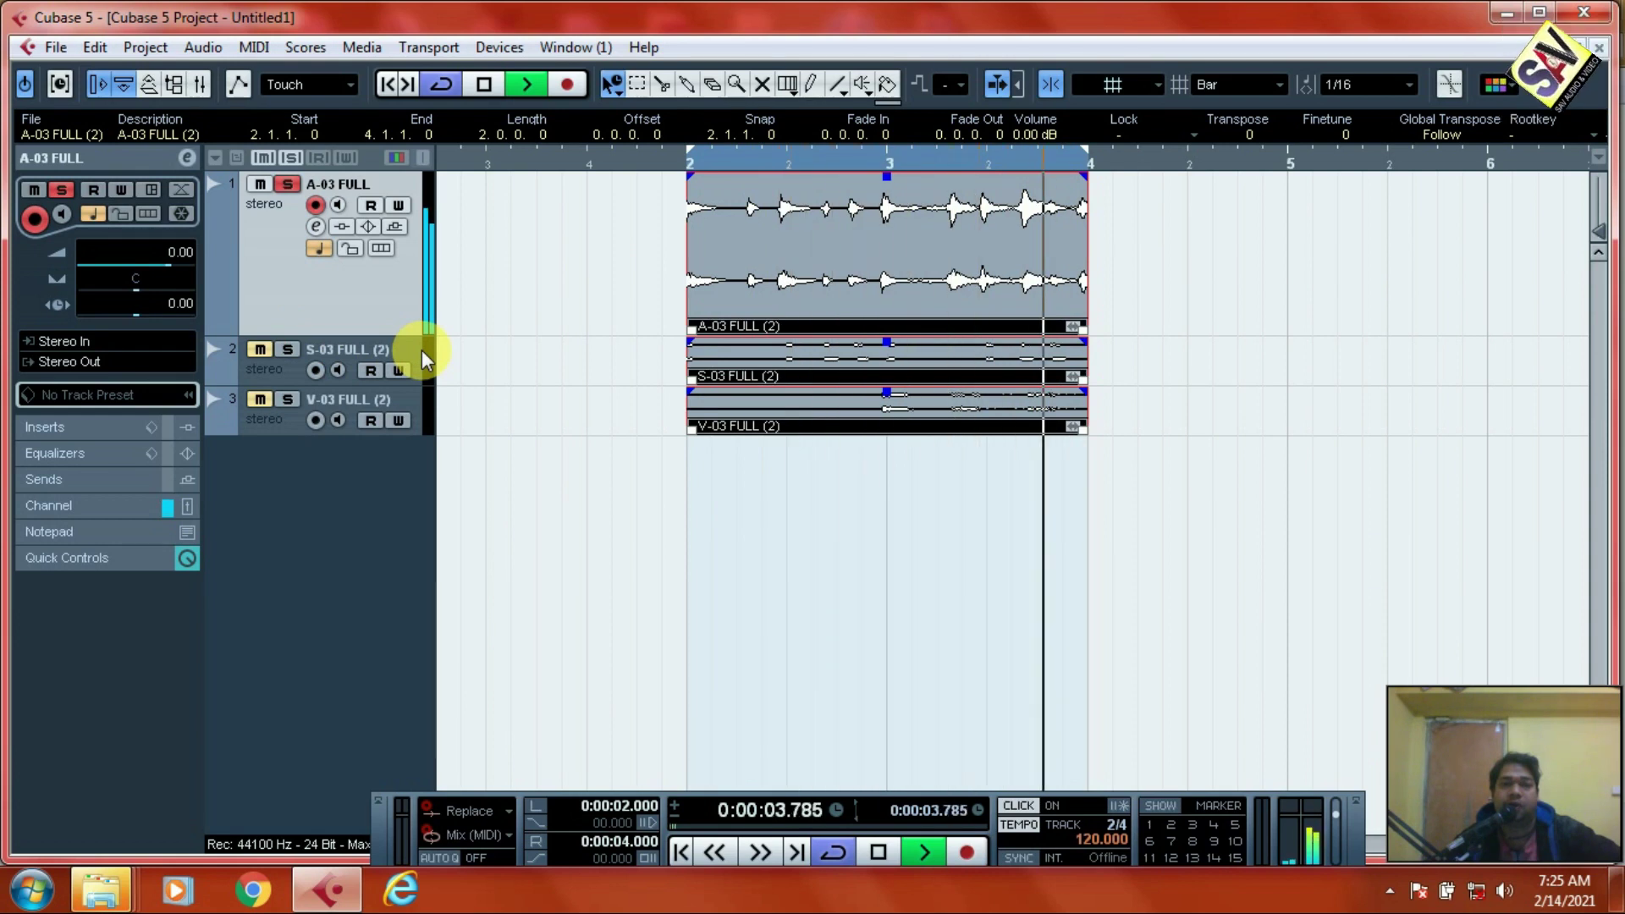
pyautogui.press('space')
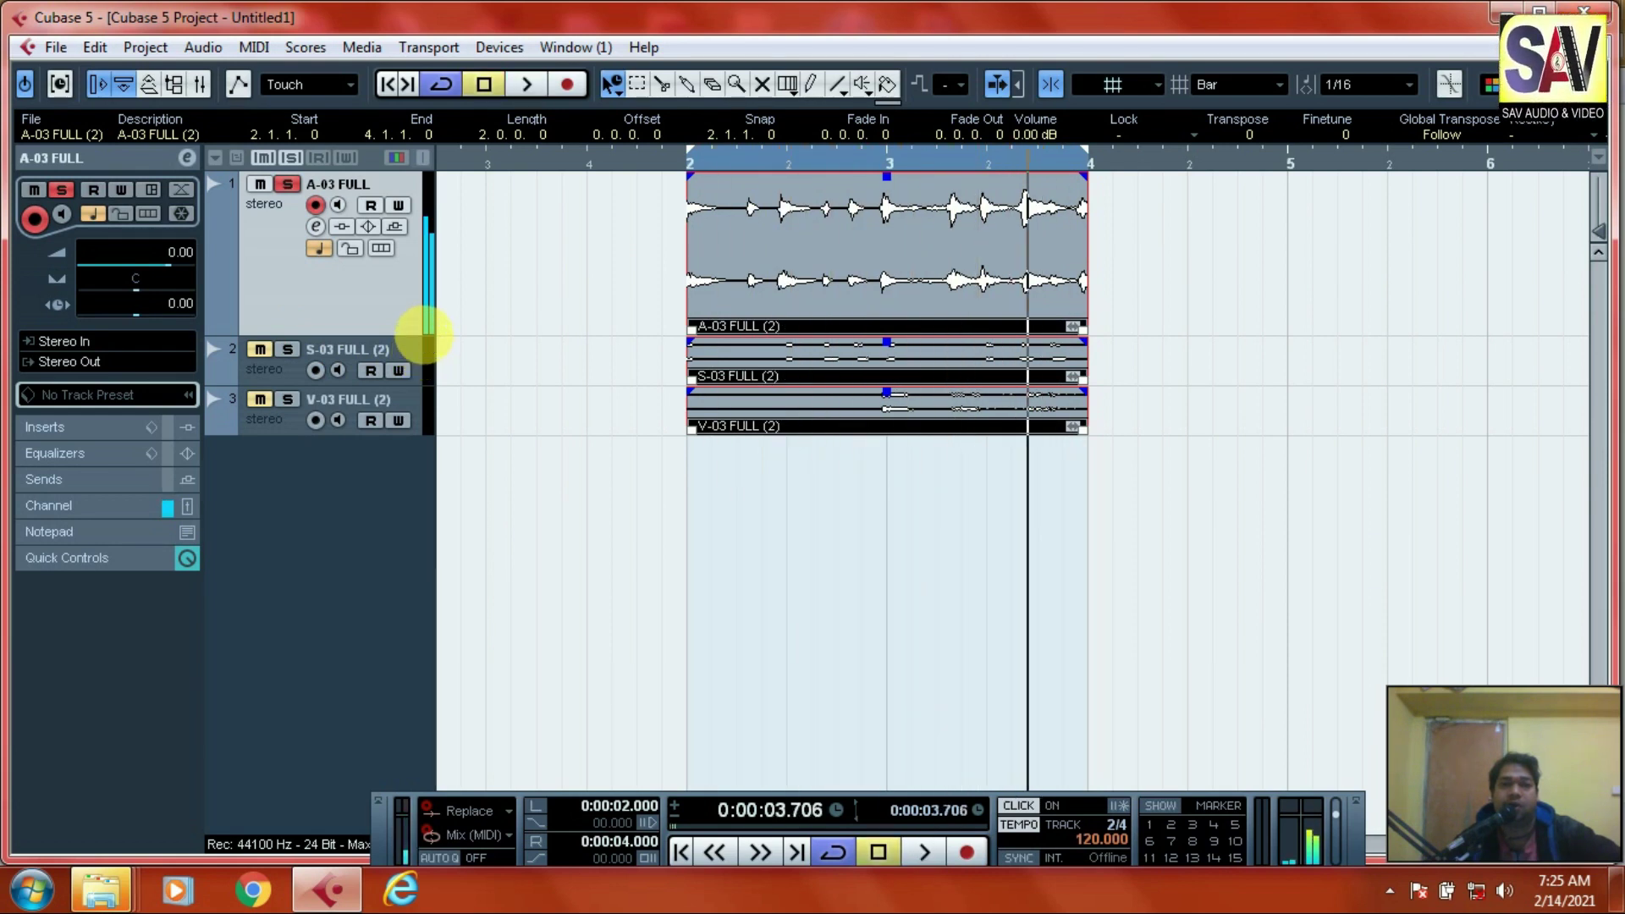
# - Solo the S-03 FULL track instead of A-03 FULL, with the project cursor at bar 2, and keep it above V-03 FULL
pyautogui.click(288, 185)
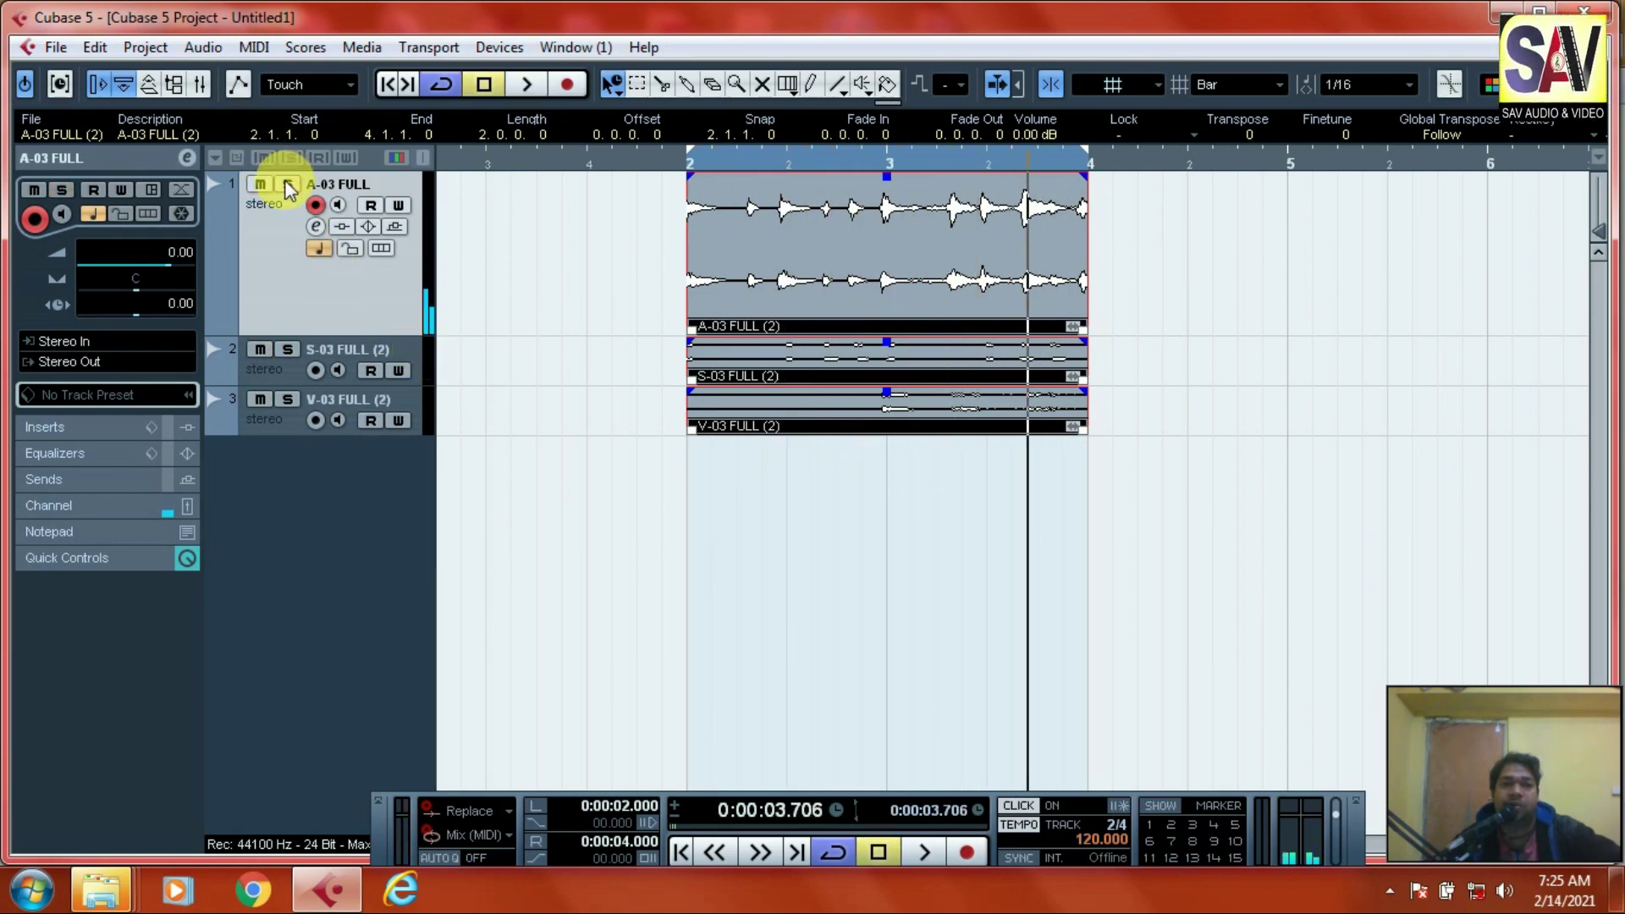
pyautogui.click(291, 350)
pyautogui.moveTo(650, 165); pyautogui.dragTo(474, 288)
pyautogui.click(358, 378)
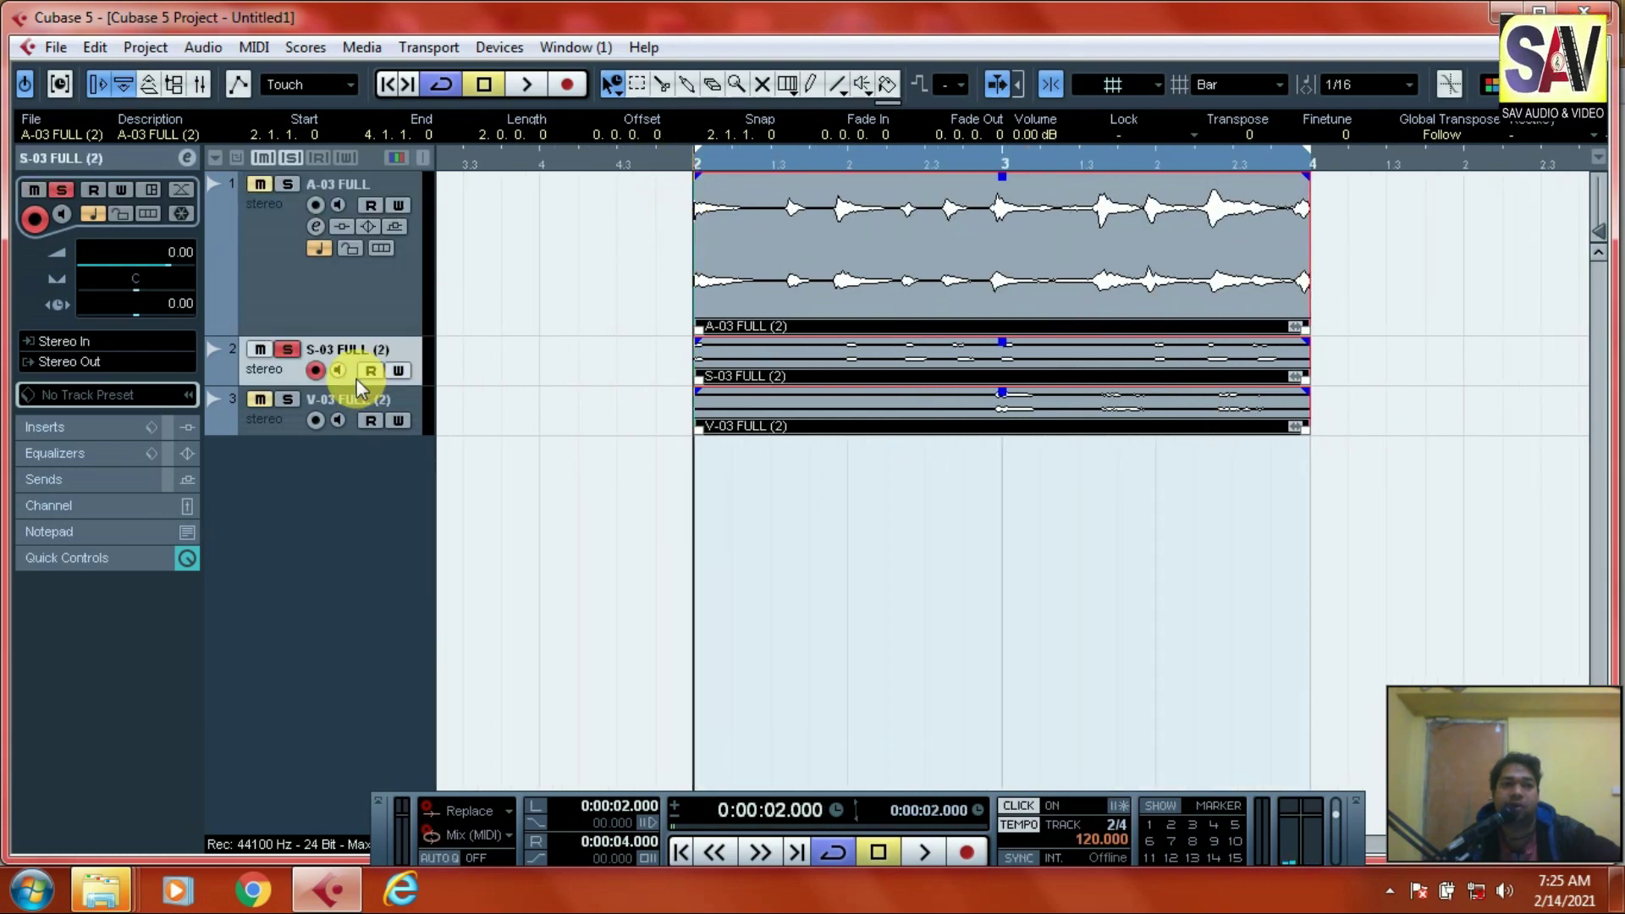
pyautogui.moveTo(349, 458); pyautogui.dragTo(346, 442)
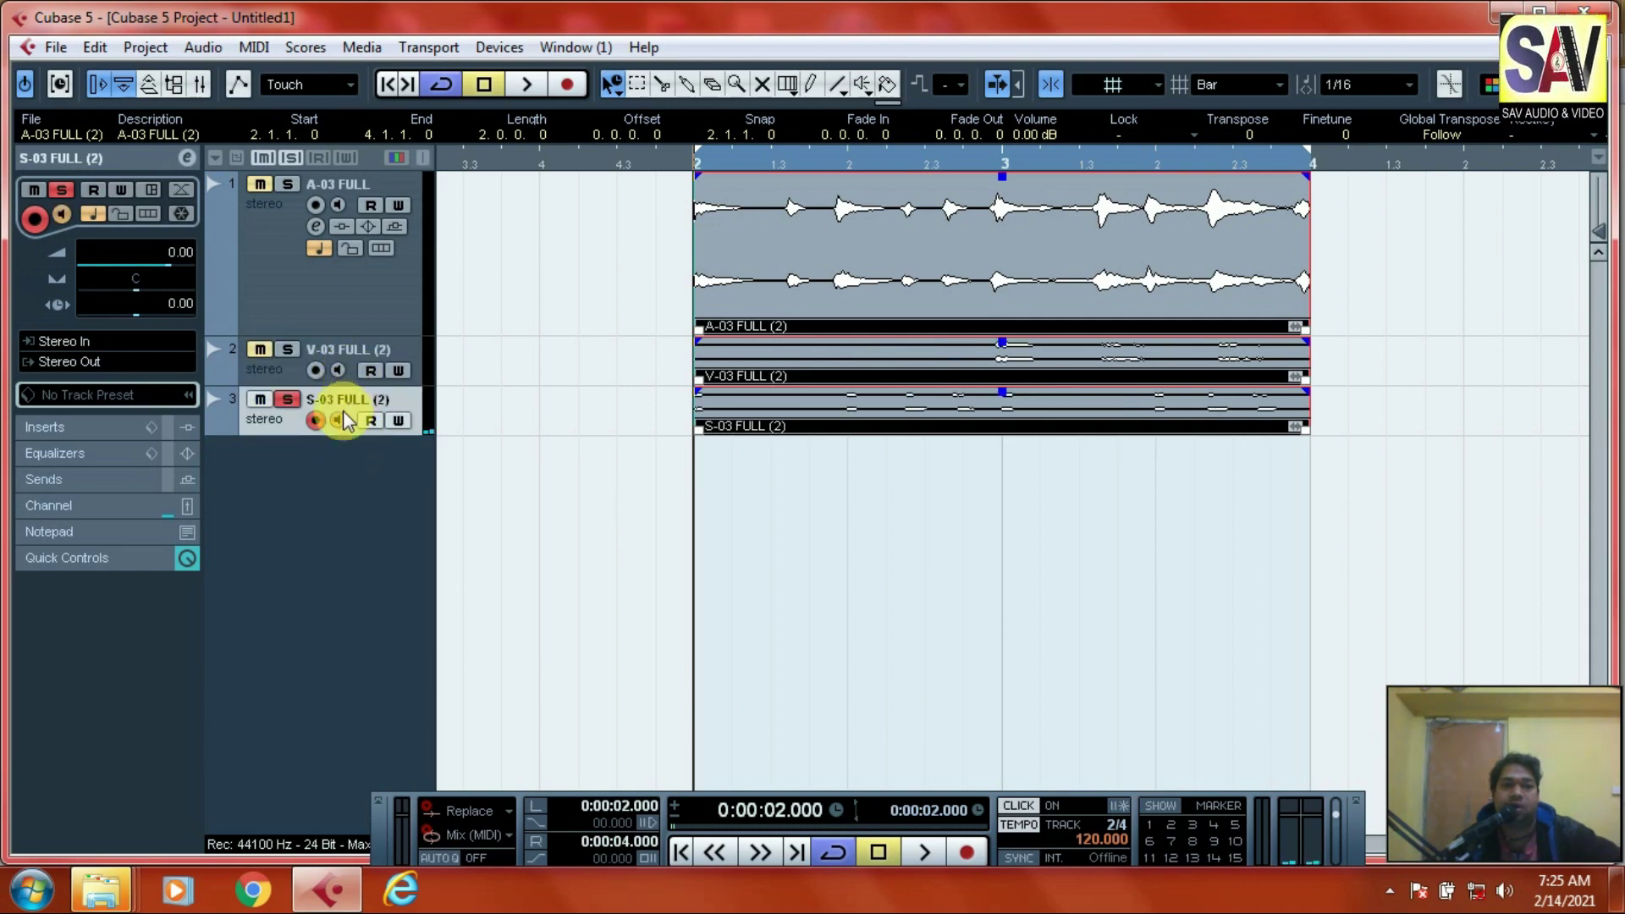
pyautogui.moveTo(277, 424); pyautogui.dragTo(283, 381)
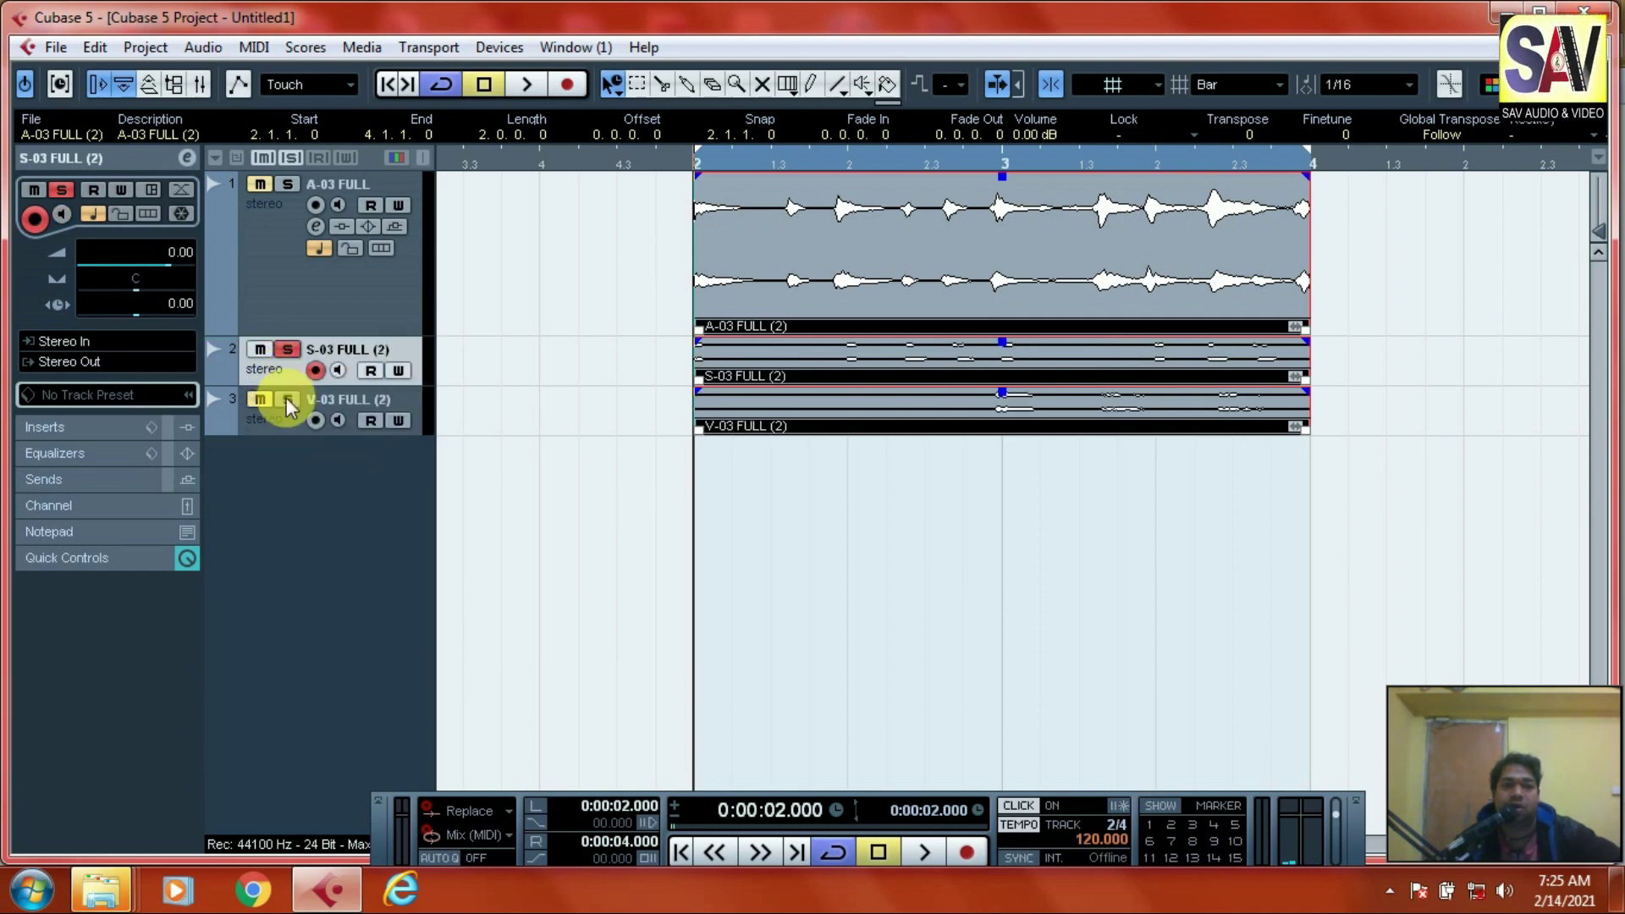
# - Colour the S-03 FULL event with Color 4
pyautogui.click(904, 362)
pyautogui.click(1512, 85)
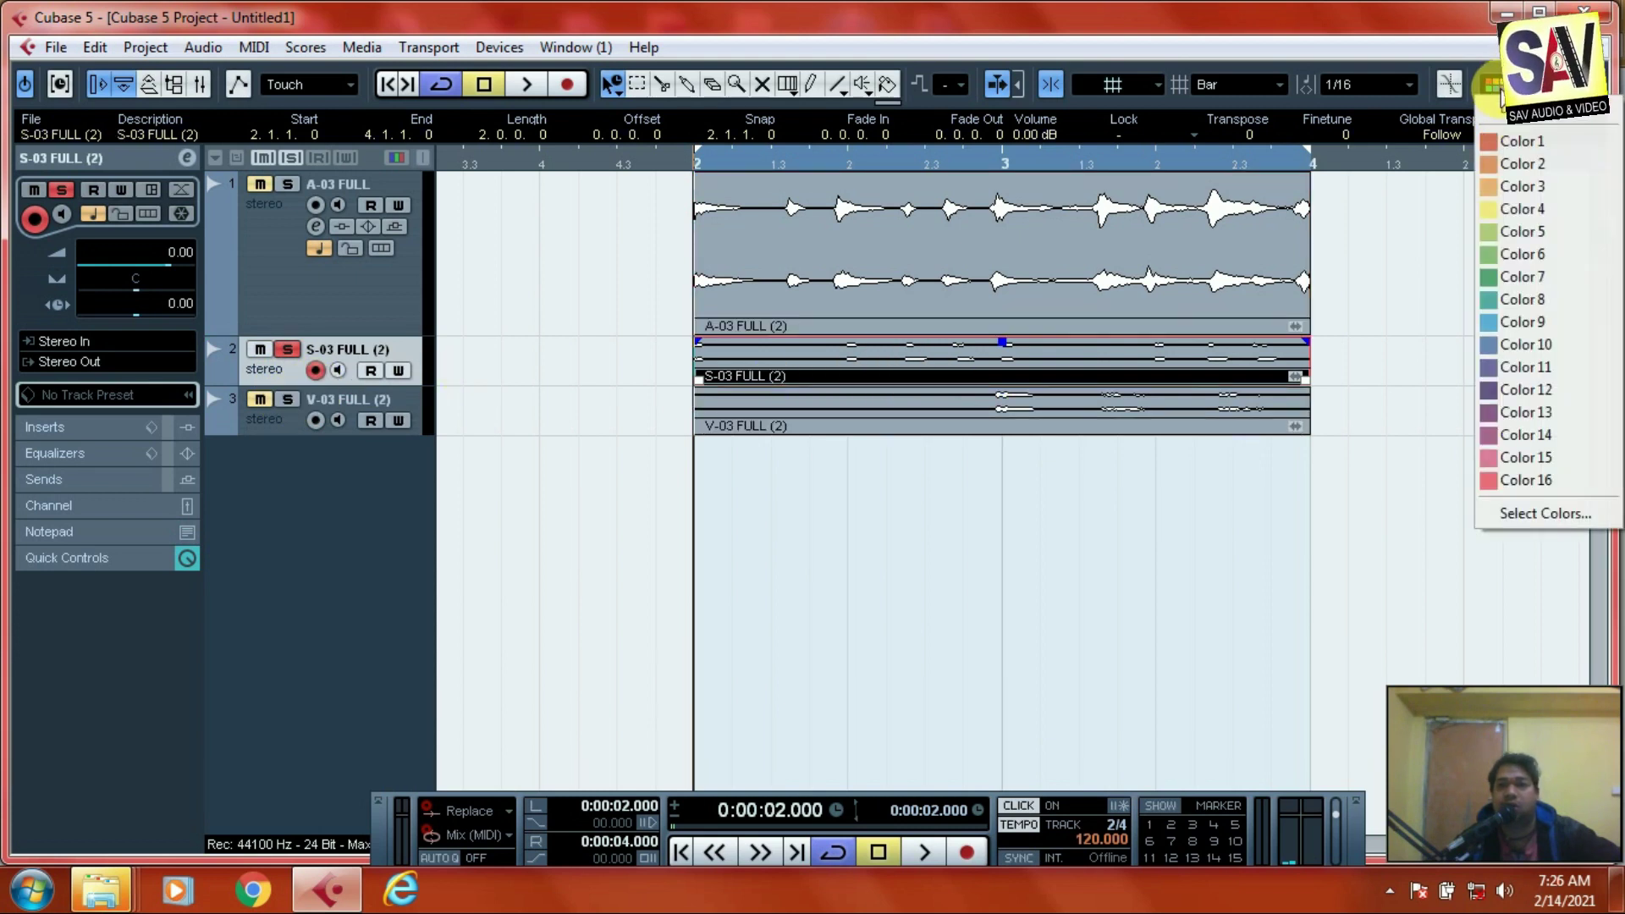
pyautogui.click(1519, 210)
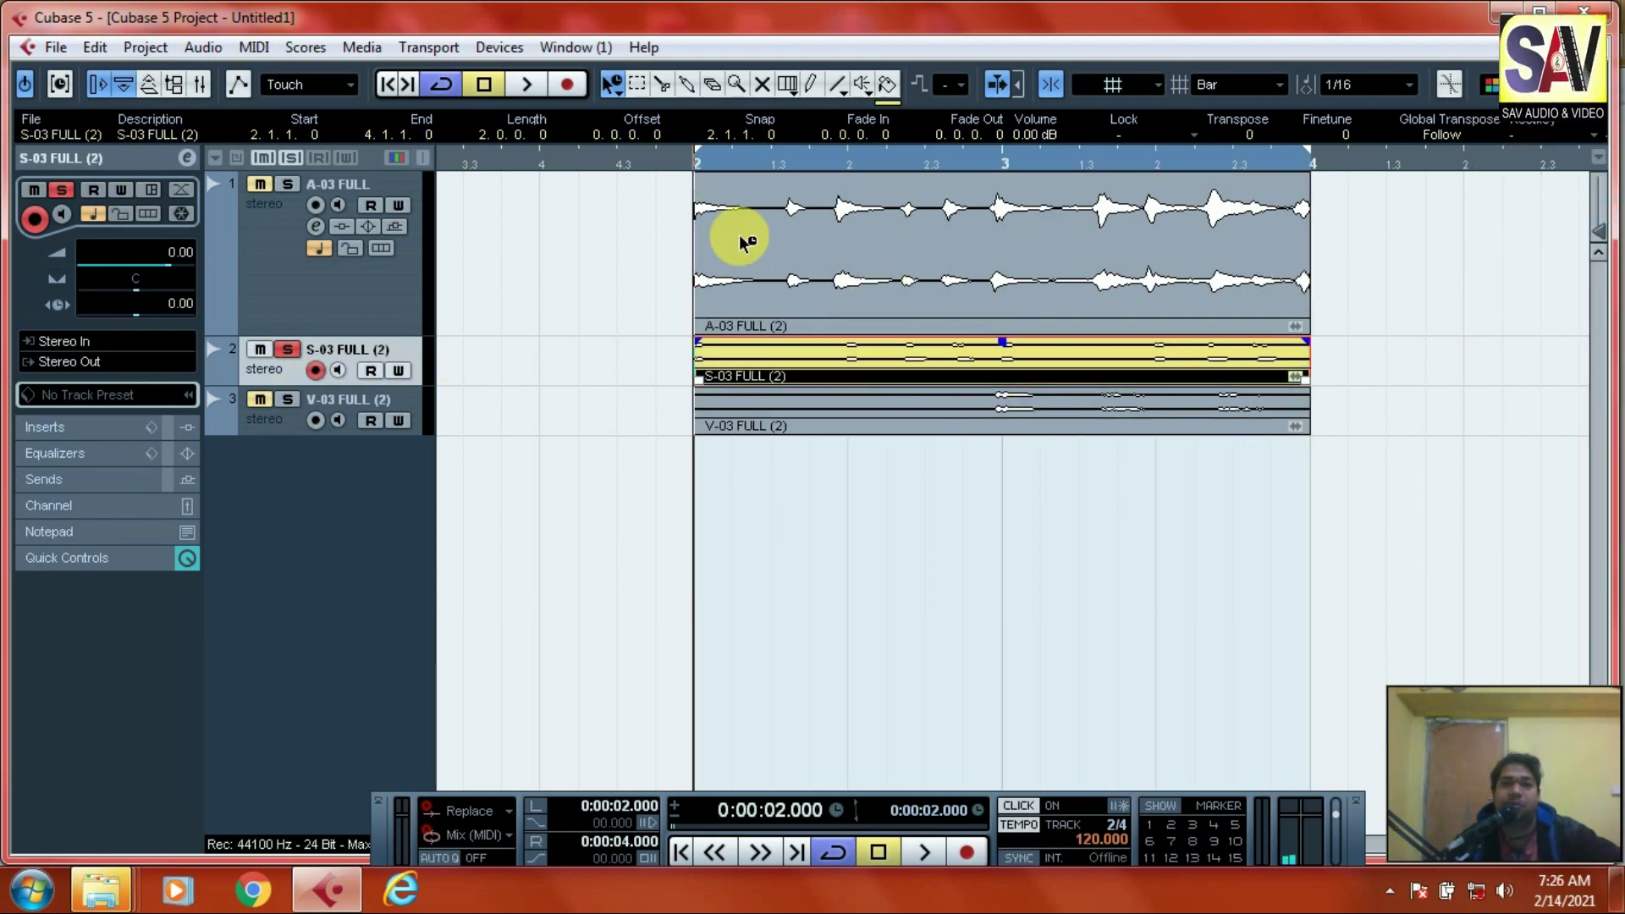
# - Play the soloed S-03 FULL loop, and move the solo from it to the V-03 FULL track
pyautogui.press('space')
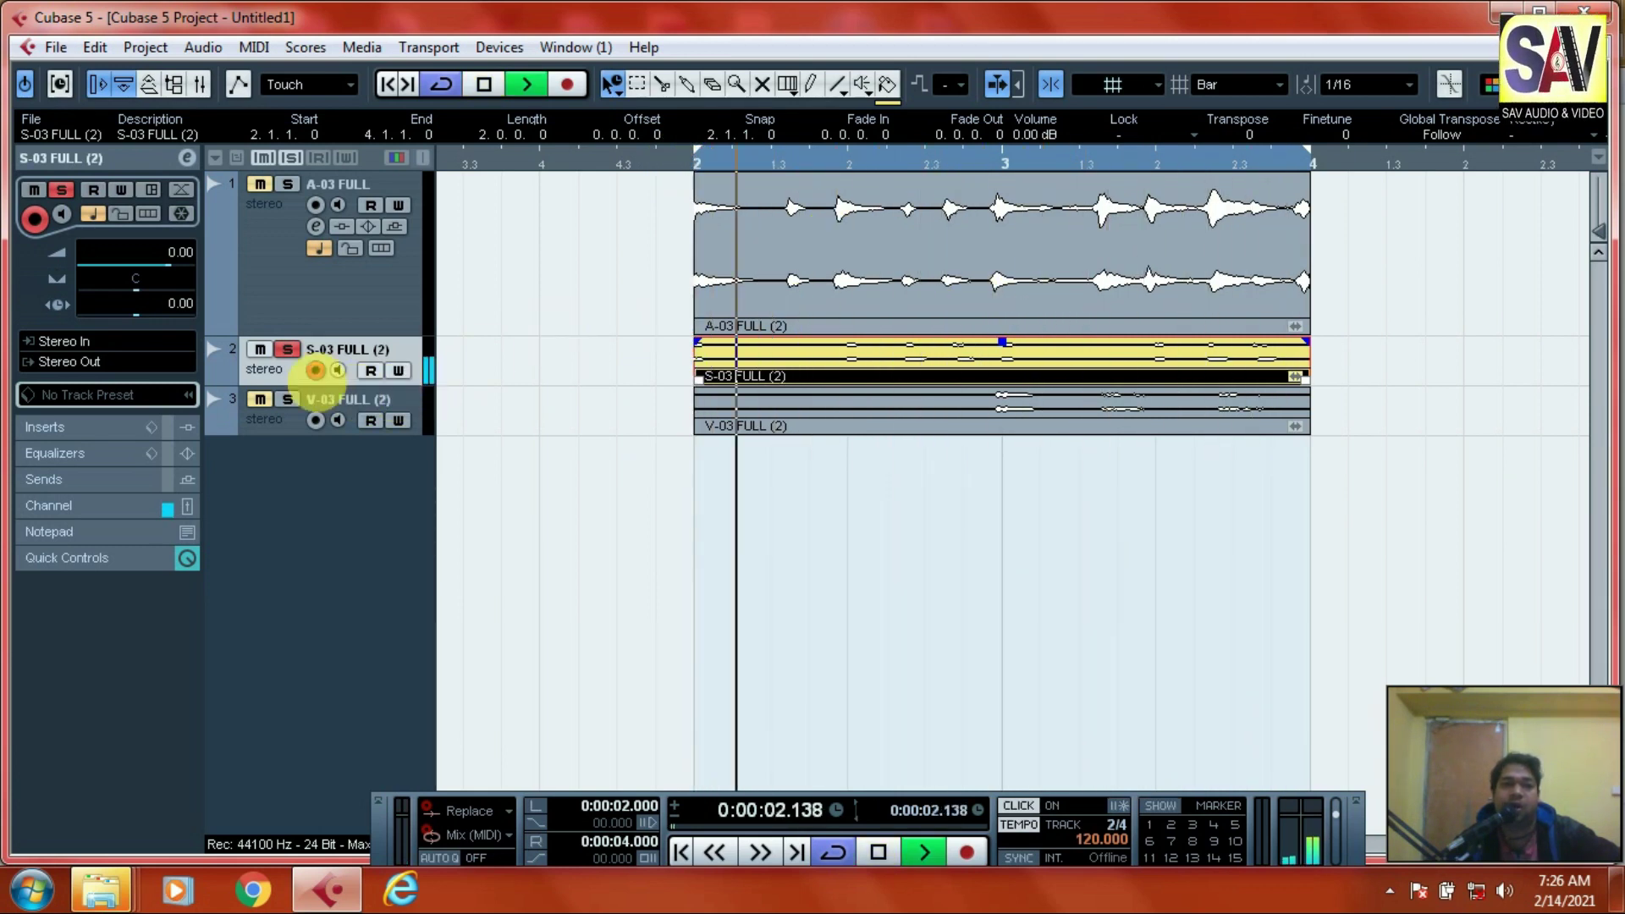
pyautogui.click(287, 350)
pyautogui.press('space')
pyautogui.click(289, 402)
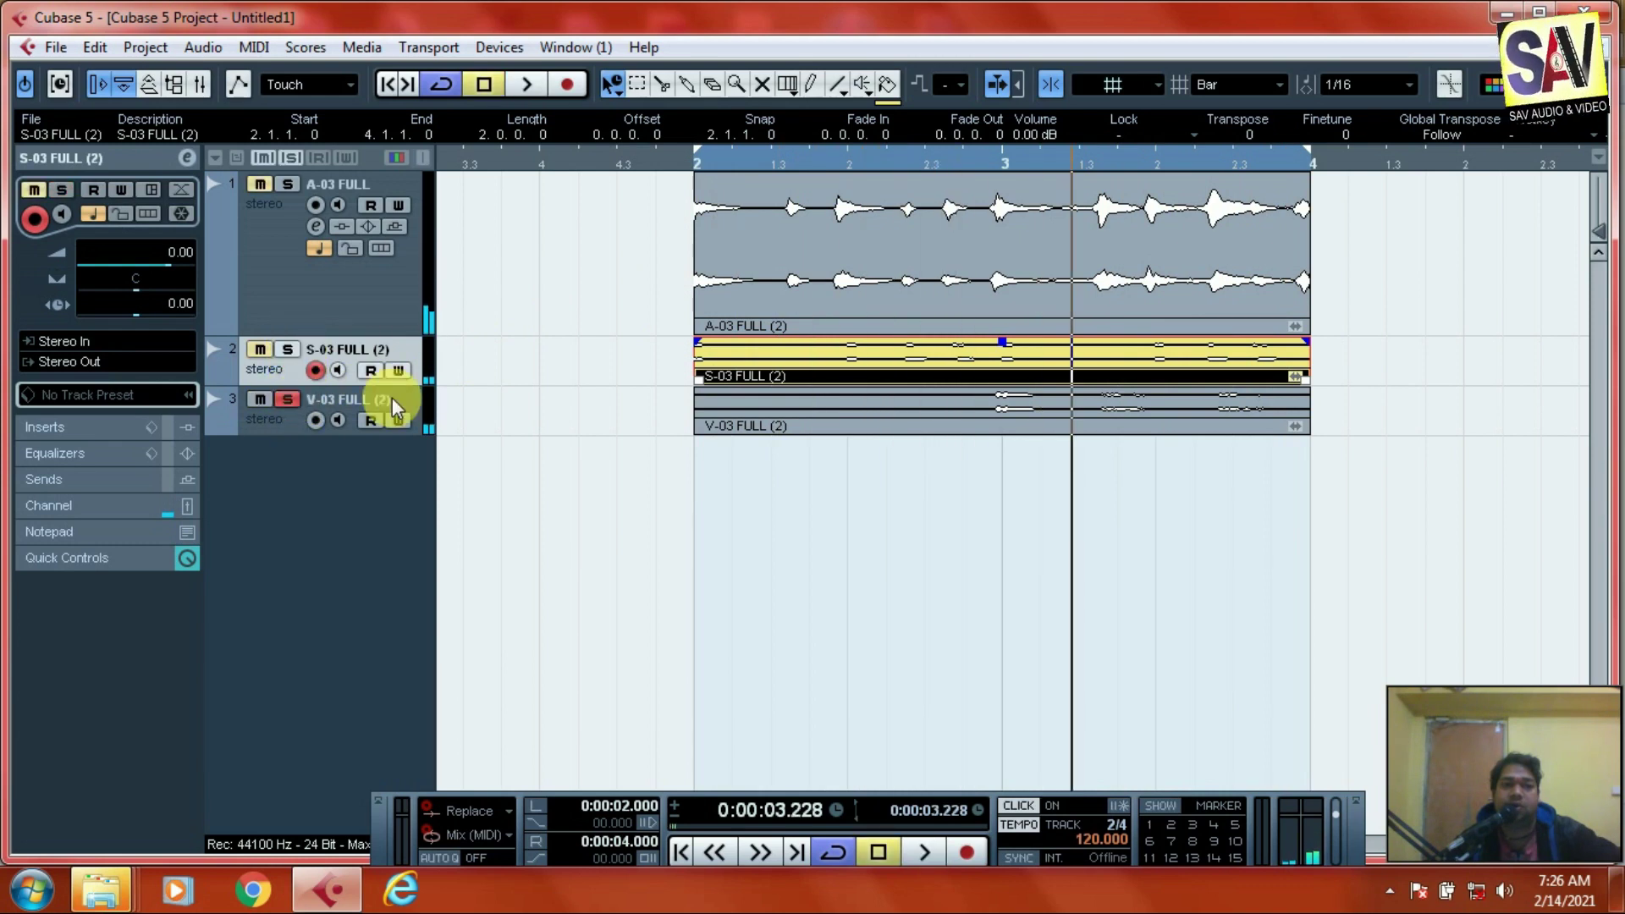
# - Try Color 9 on the V-03 FULL event and recolour it with Color 16
pyautogui.click(975, 413)
pyautogui.click(1495, 85)
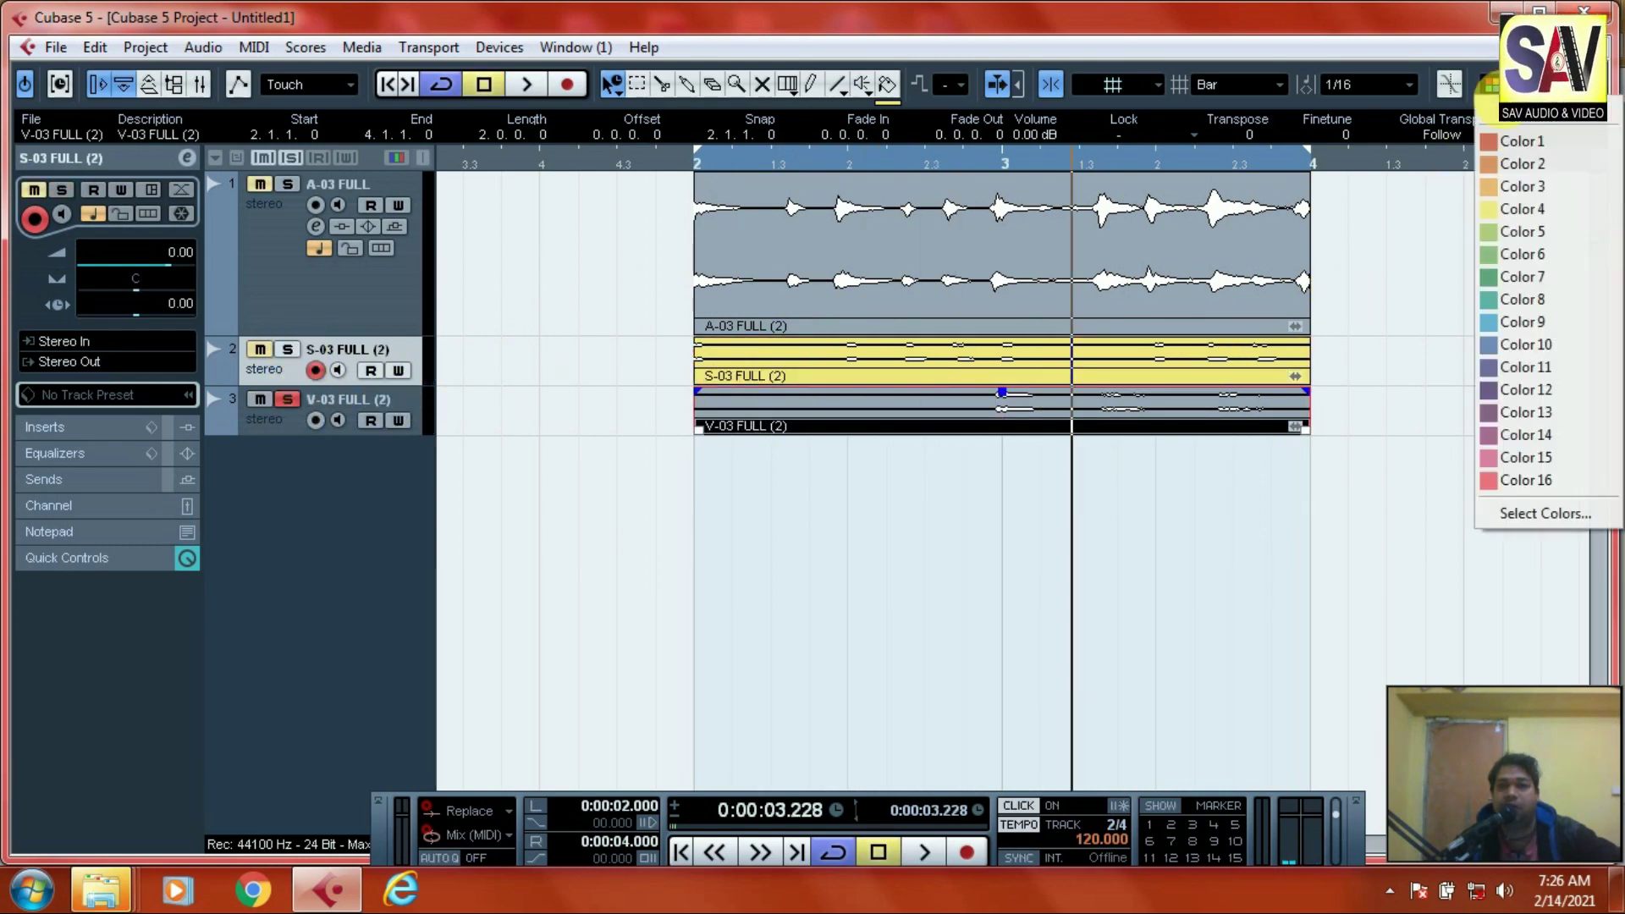
pyautogui.click(1515, 322)
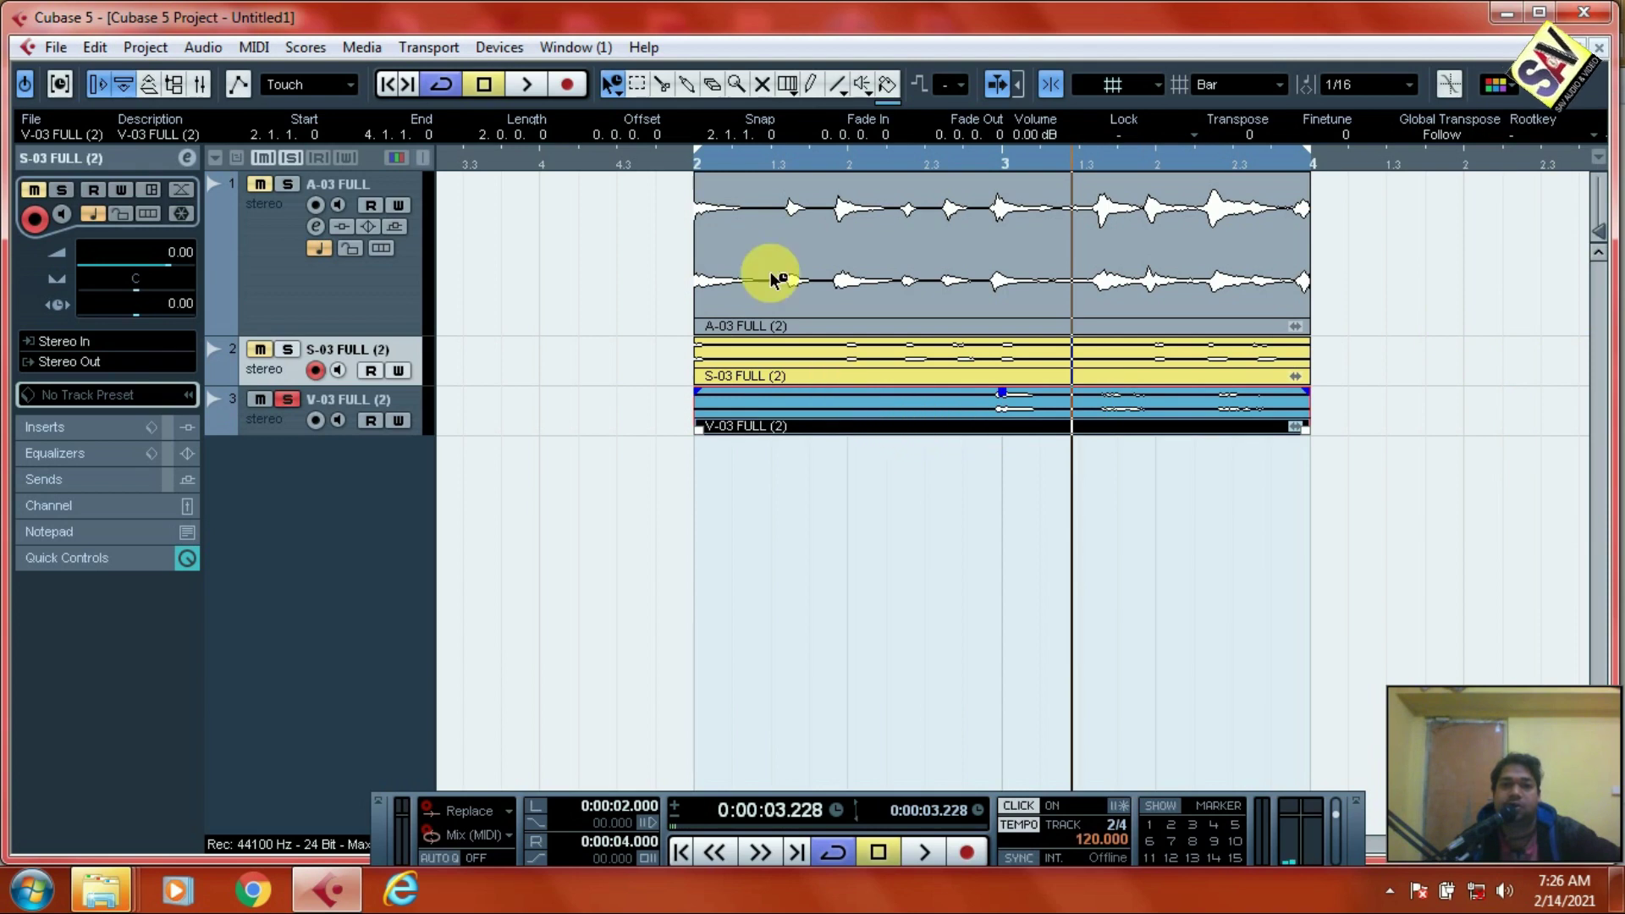
pyautogui.click(1495, 85)
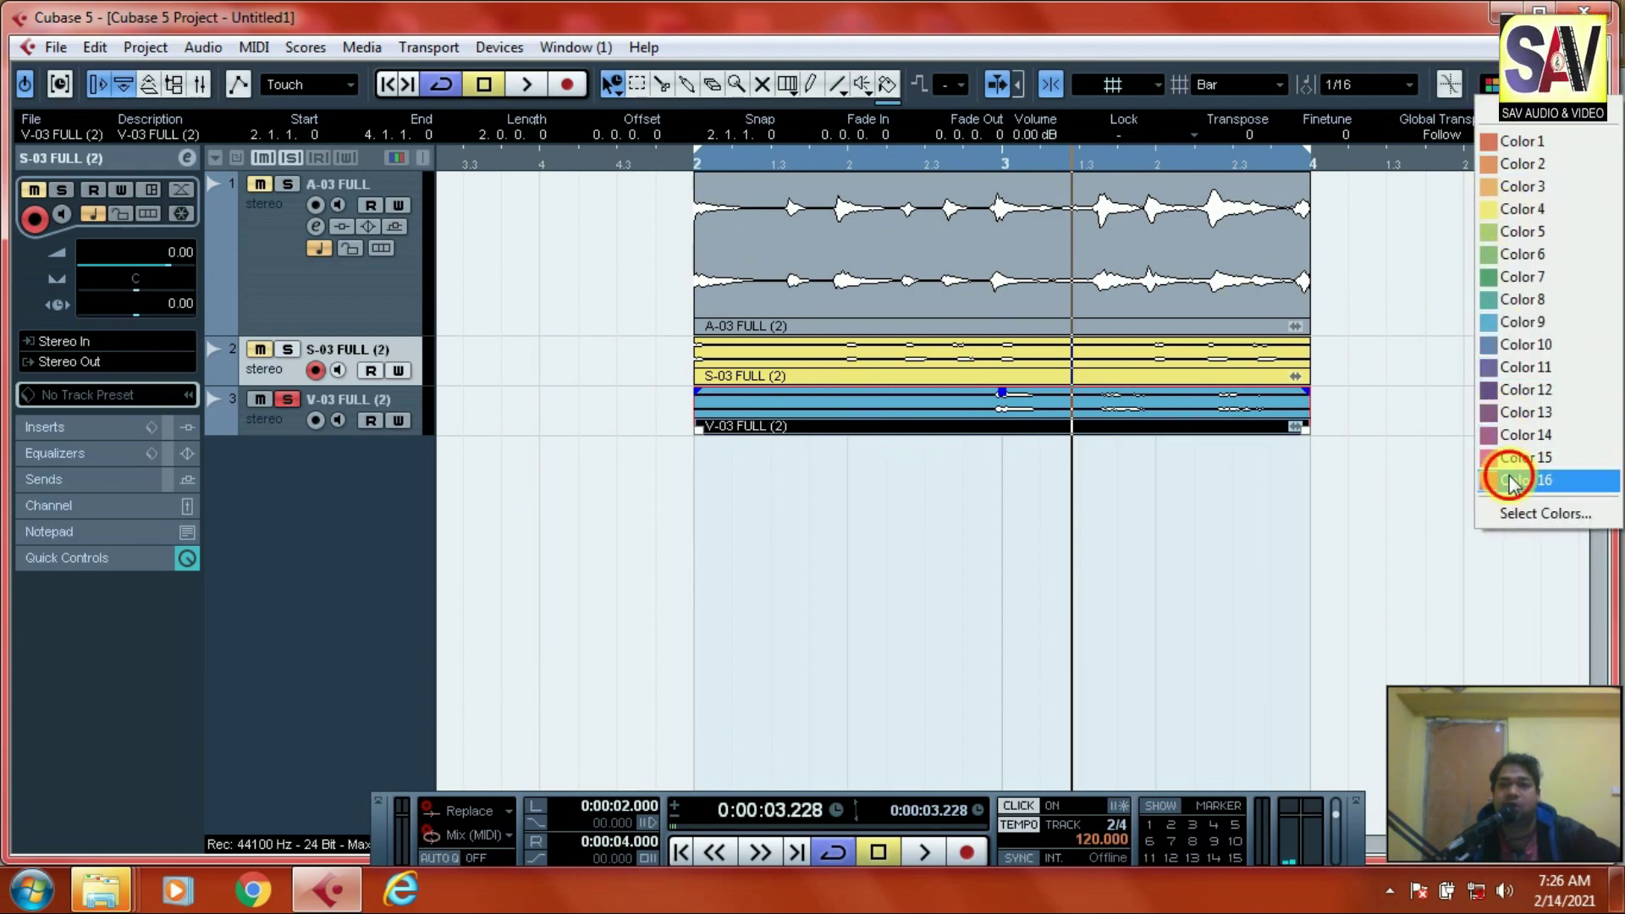
pyautogui.click(1513, 480)
# - Play the V-03 FULL loop from just before bar 2 and add S-03 FULL and A-03 FULL to the solo
pyautogui.click(667, 157)
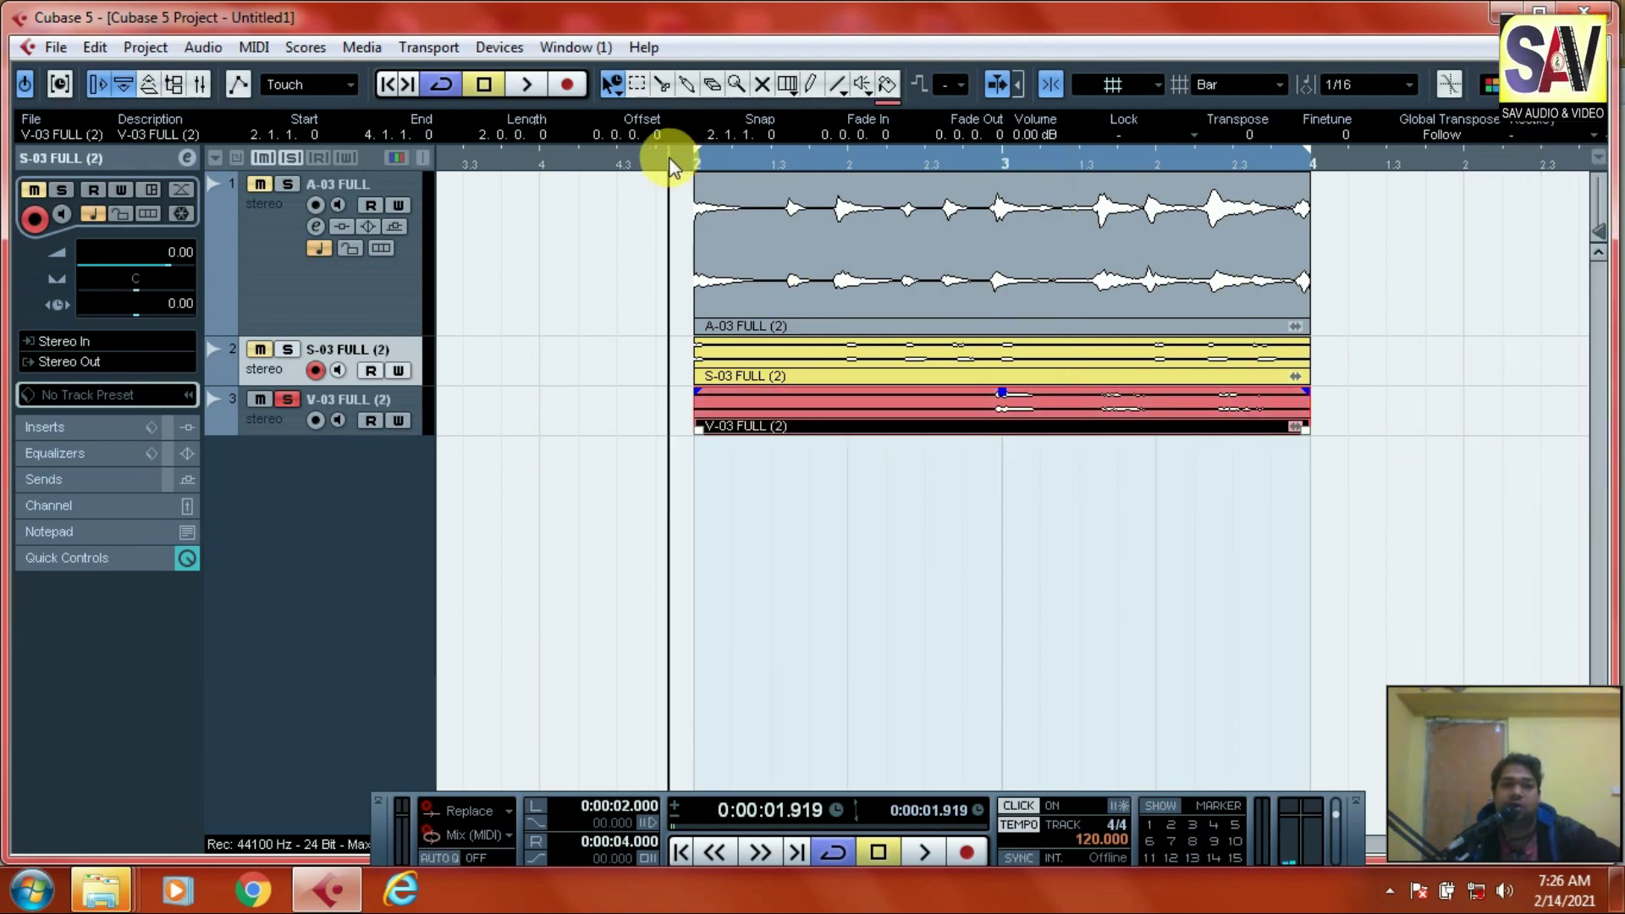
pyautogui.press('space')
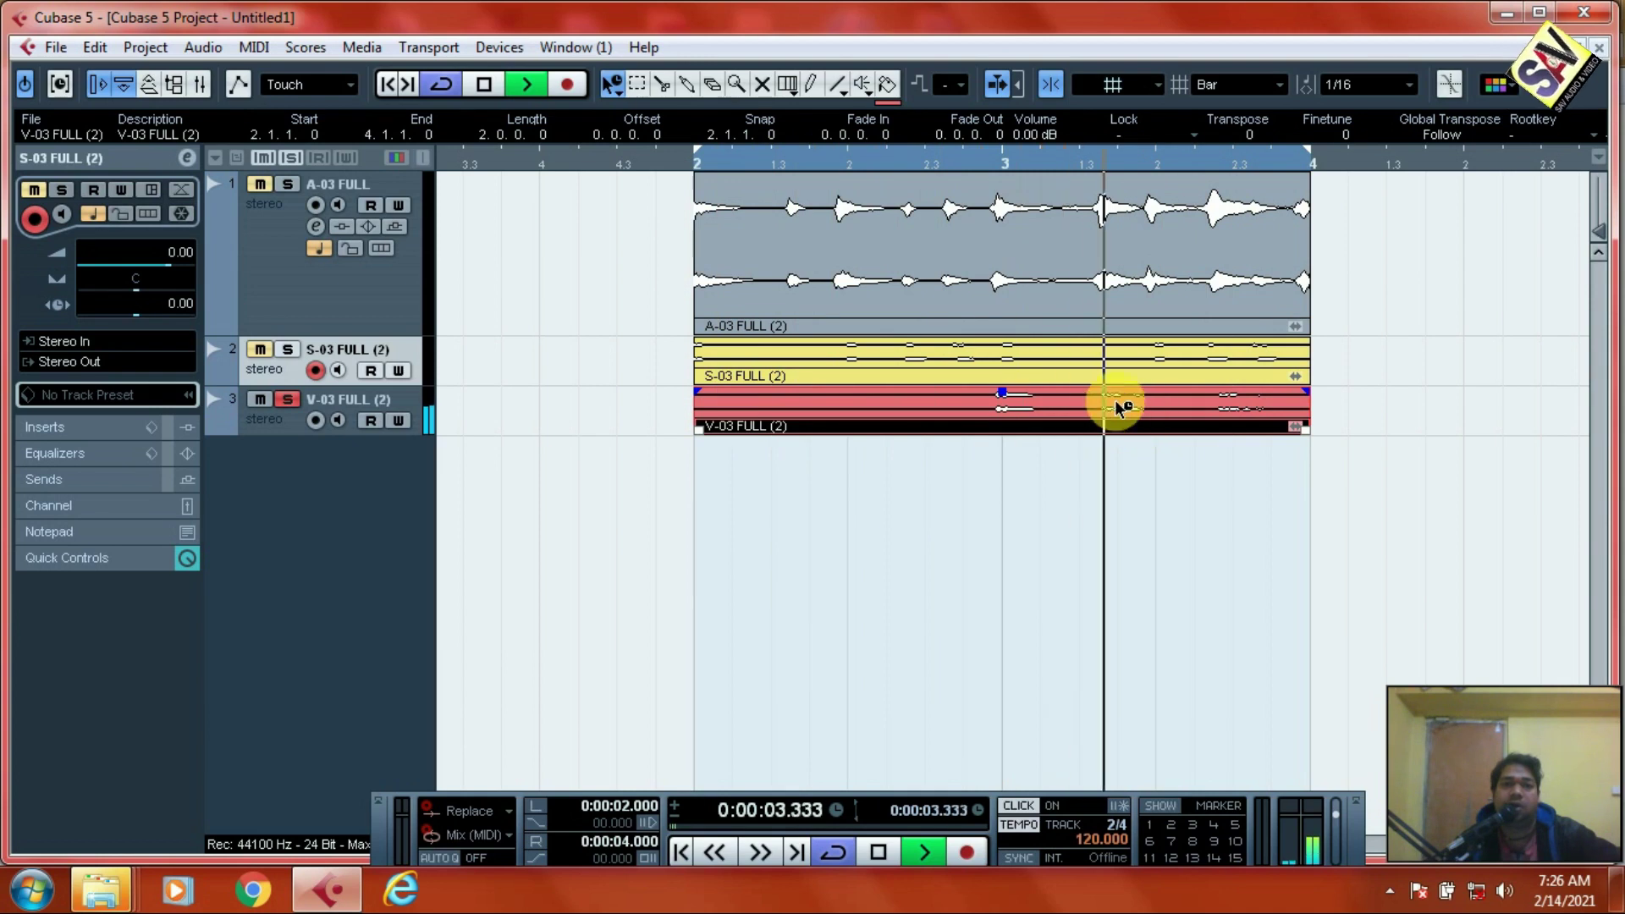
pyautogui.click(287, 349)
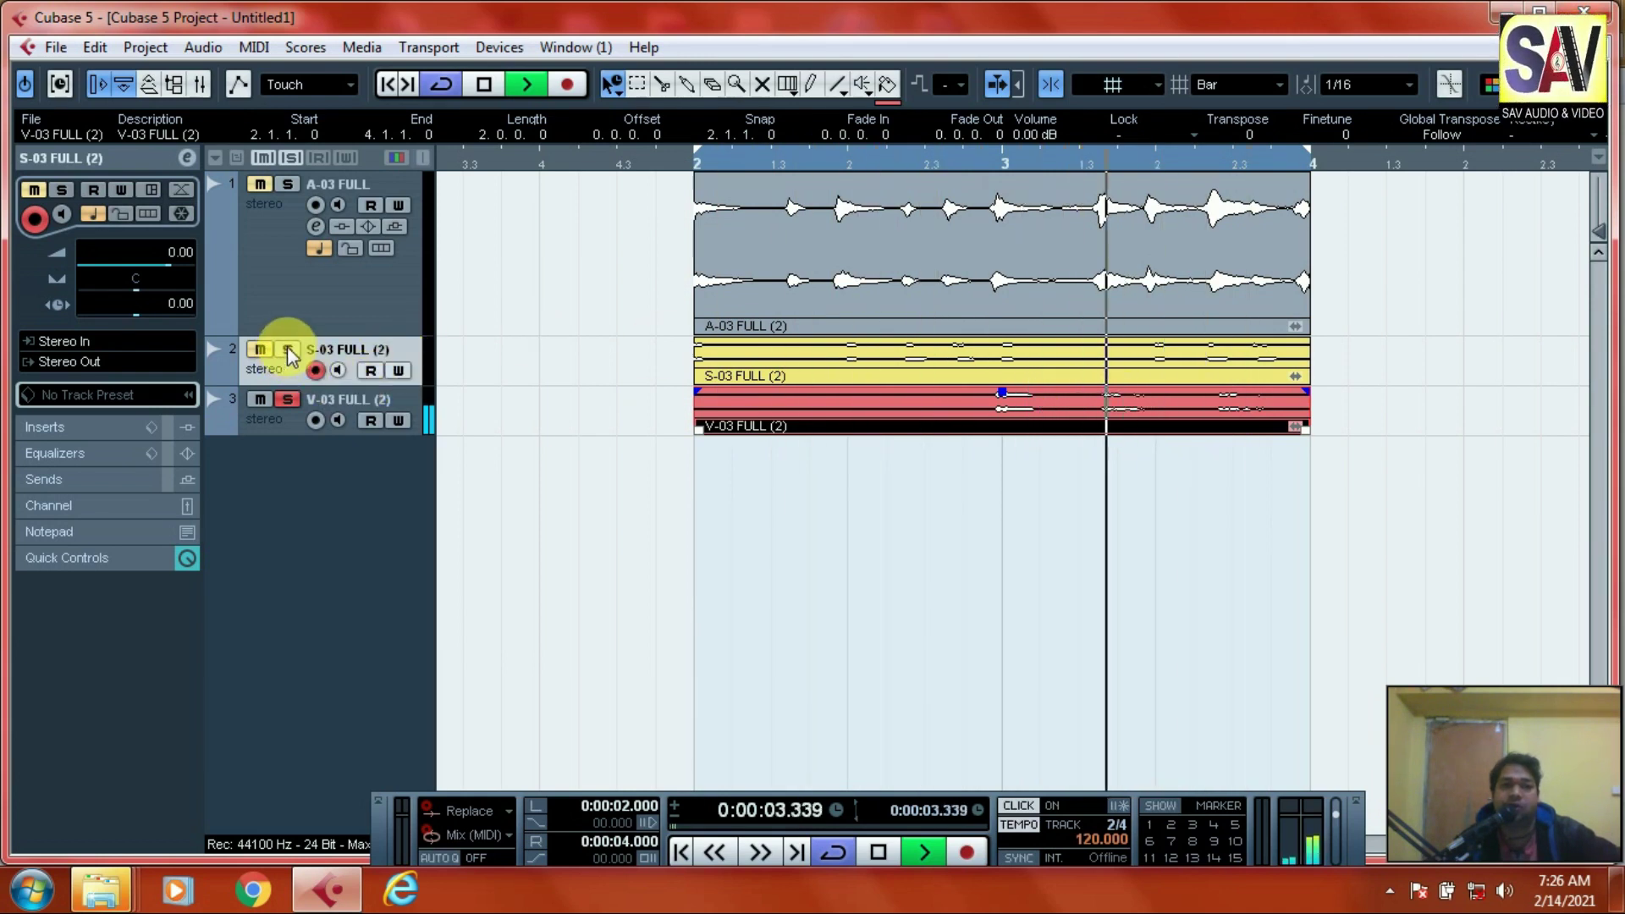
pyautogui.click(291, 182)
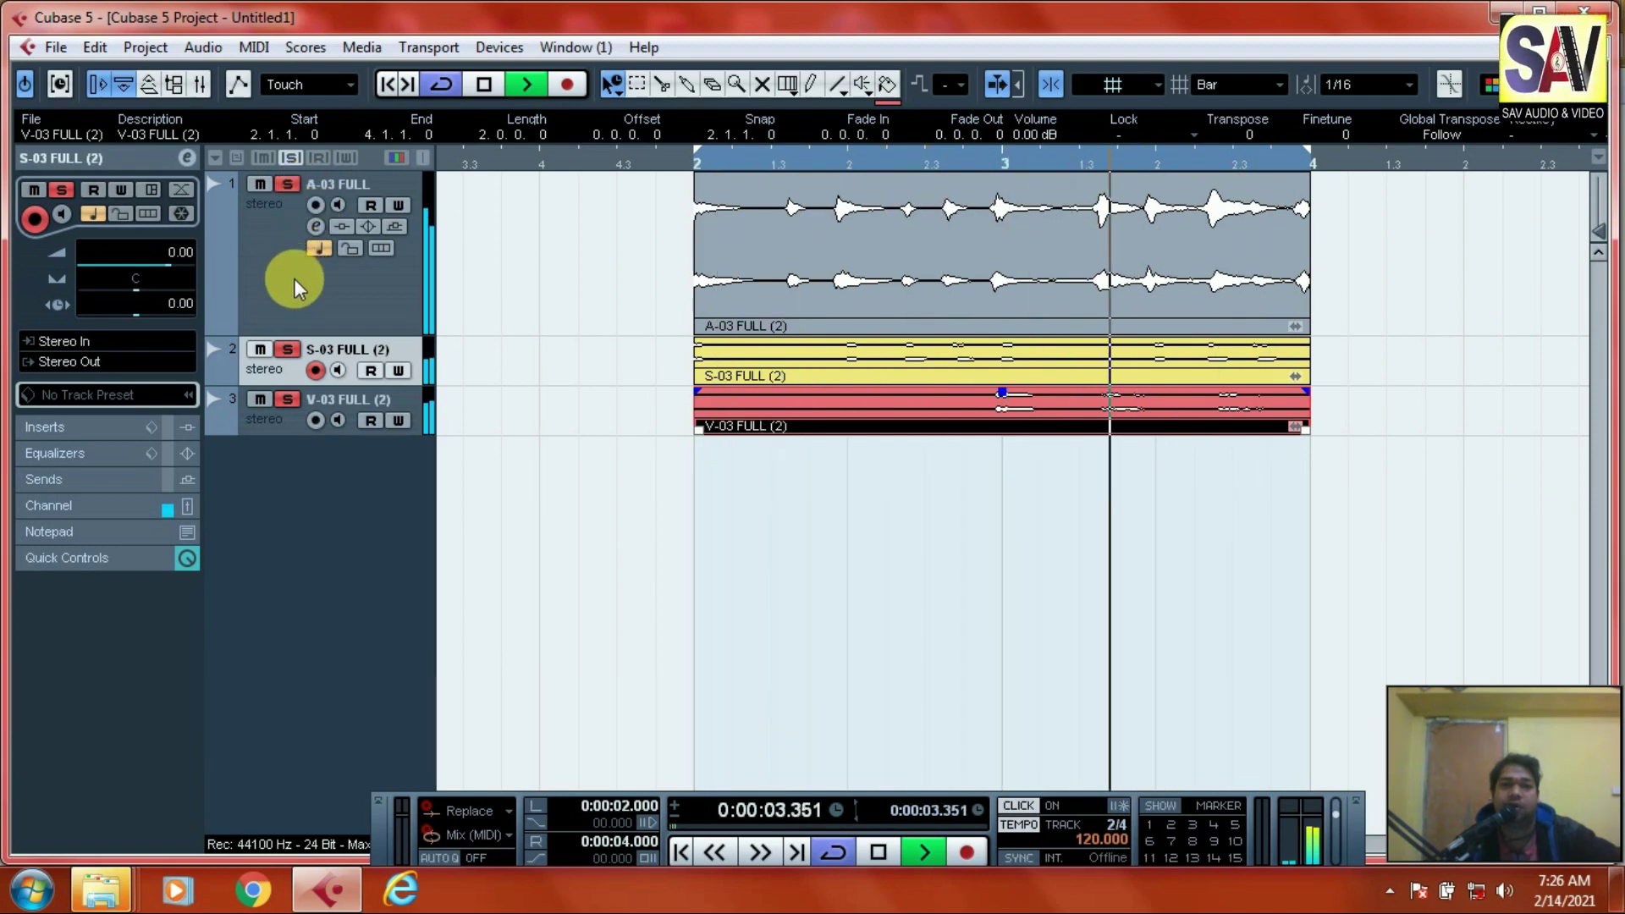
pyautogui.press('space')
# - Raise the A-03 FULL track's volume to 6.02 and play the cycle, removing the solo from S-03 FULL and V-03 FULL
pyautogui.click(275, 257)
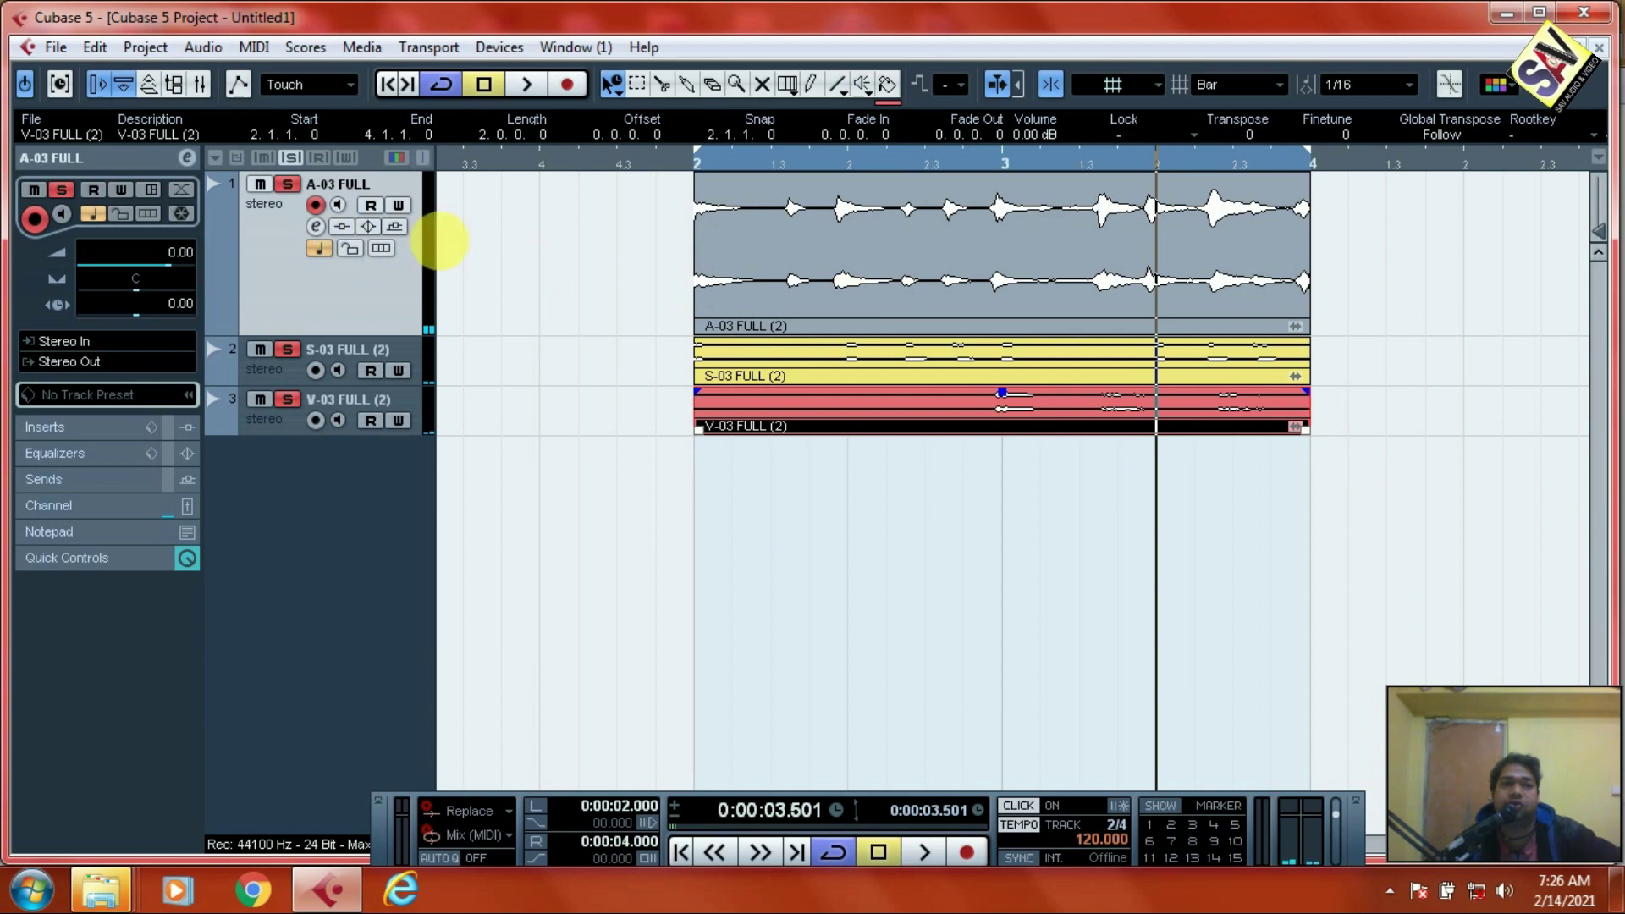
pyautogui.moveTo(169, 266); pyautogui.dragTo(199, 268)
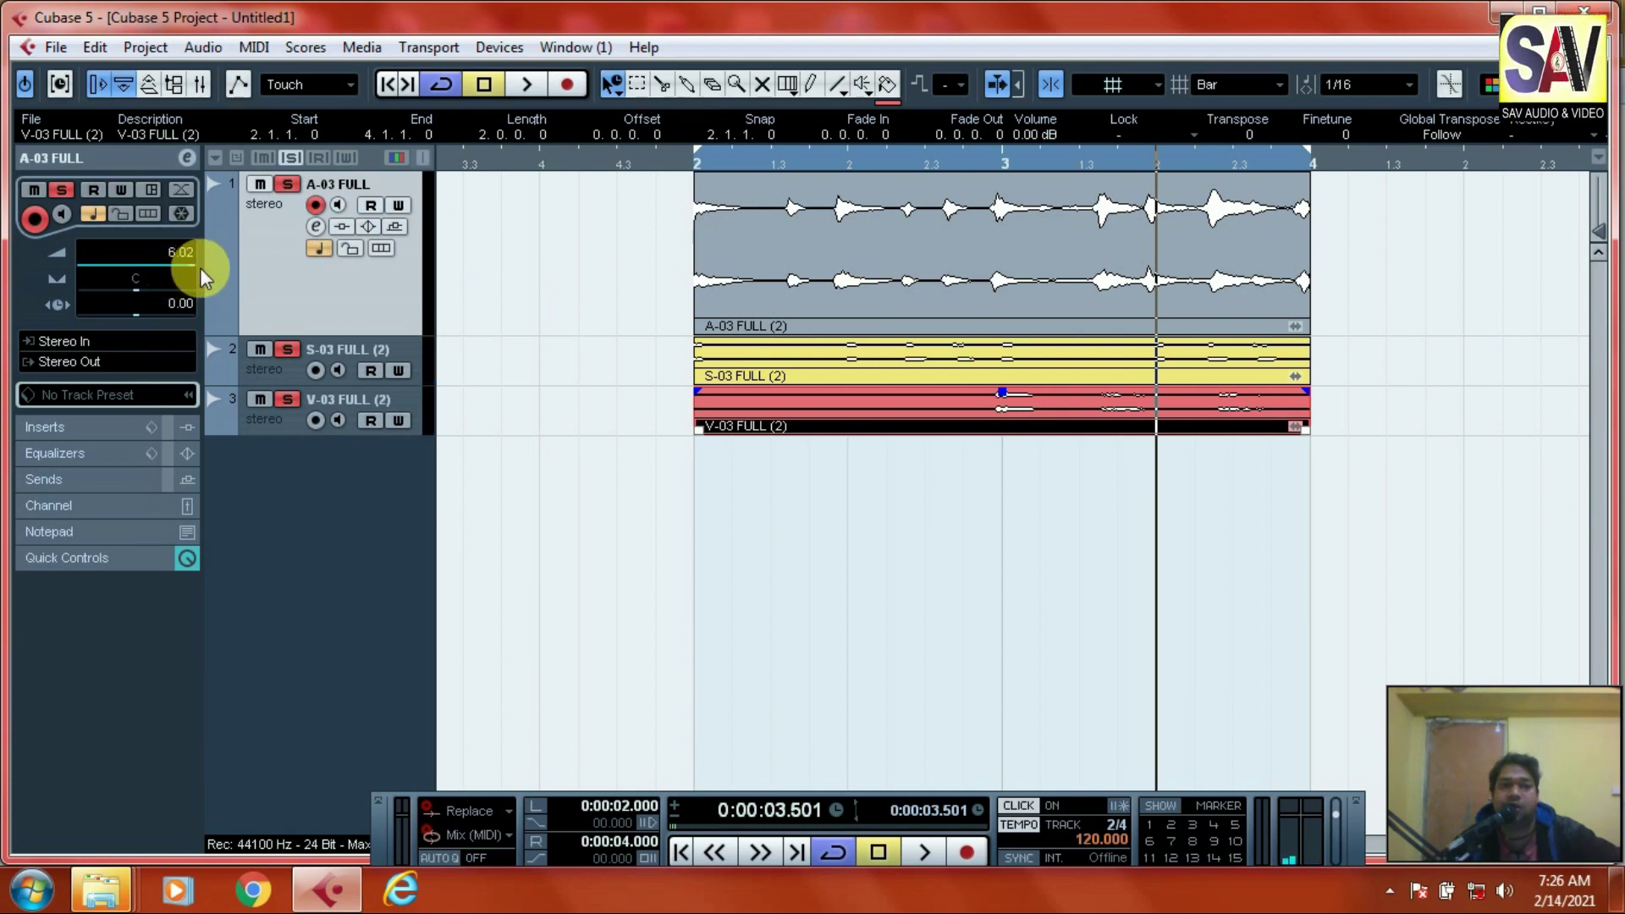
pyautogui.click(675, 161)
pyautogui.press('space')
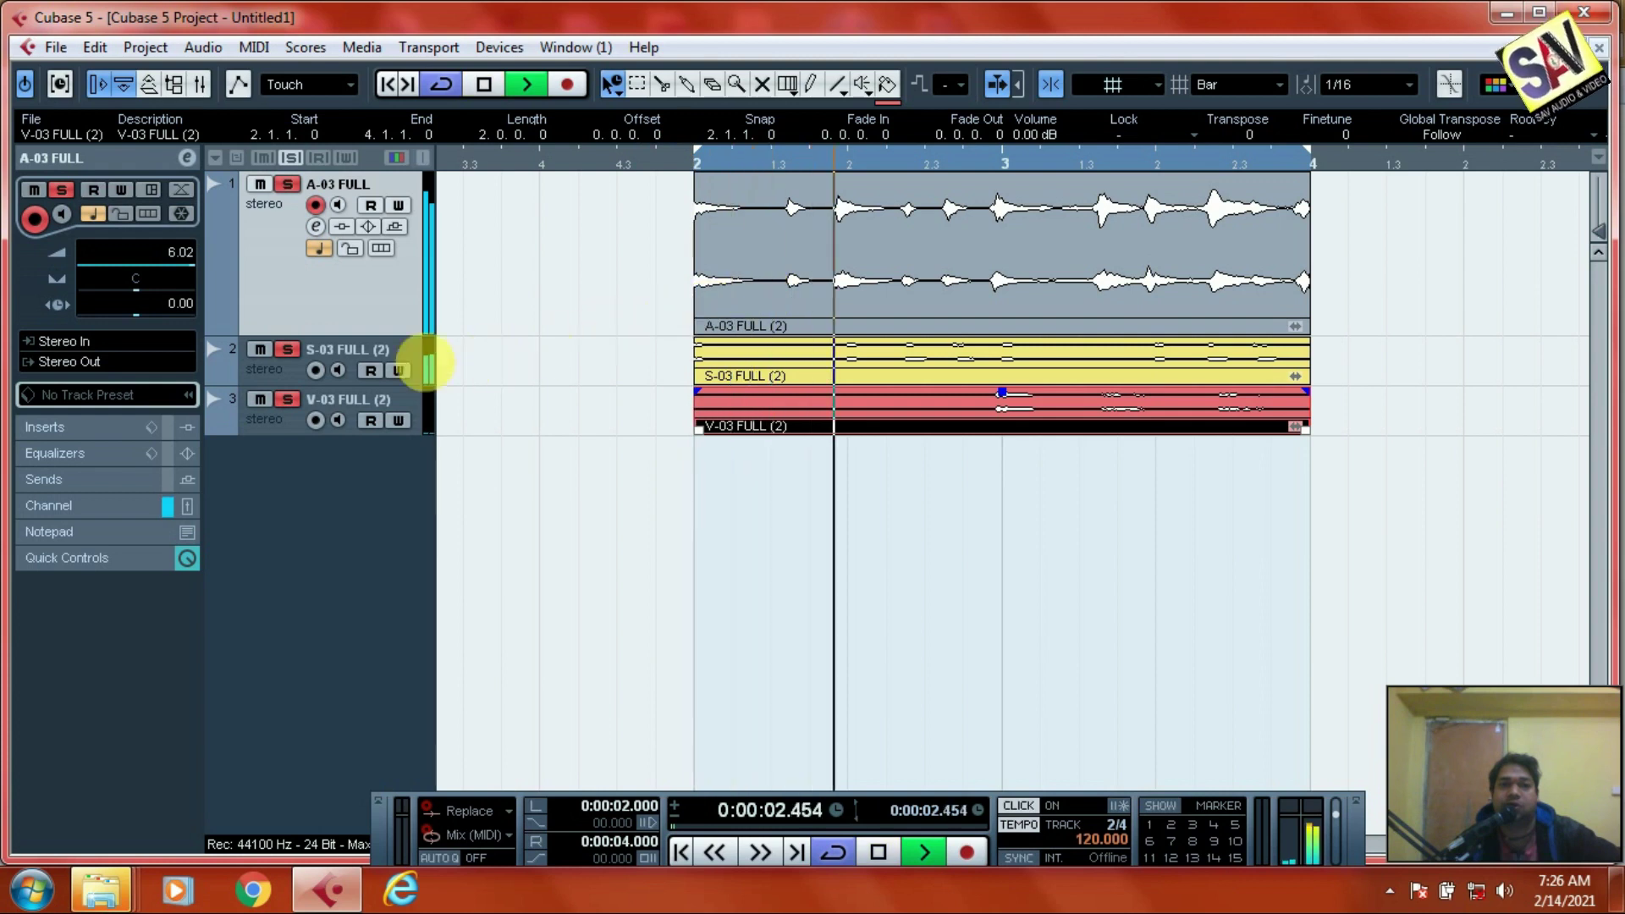
pyautogui.click(287, 350)
pyautogui.click(287, 399)
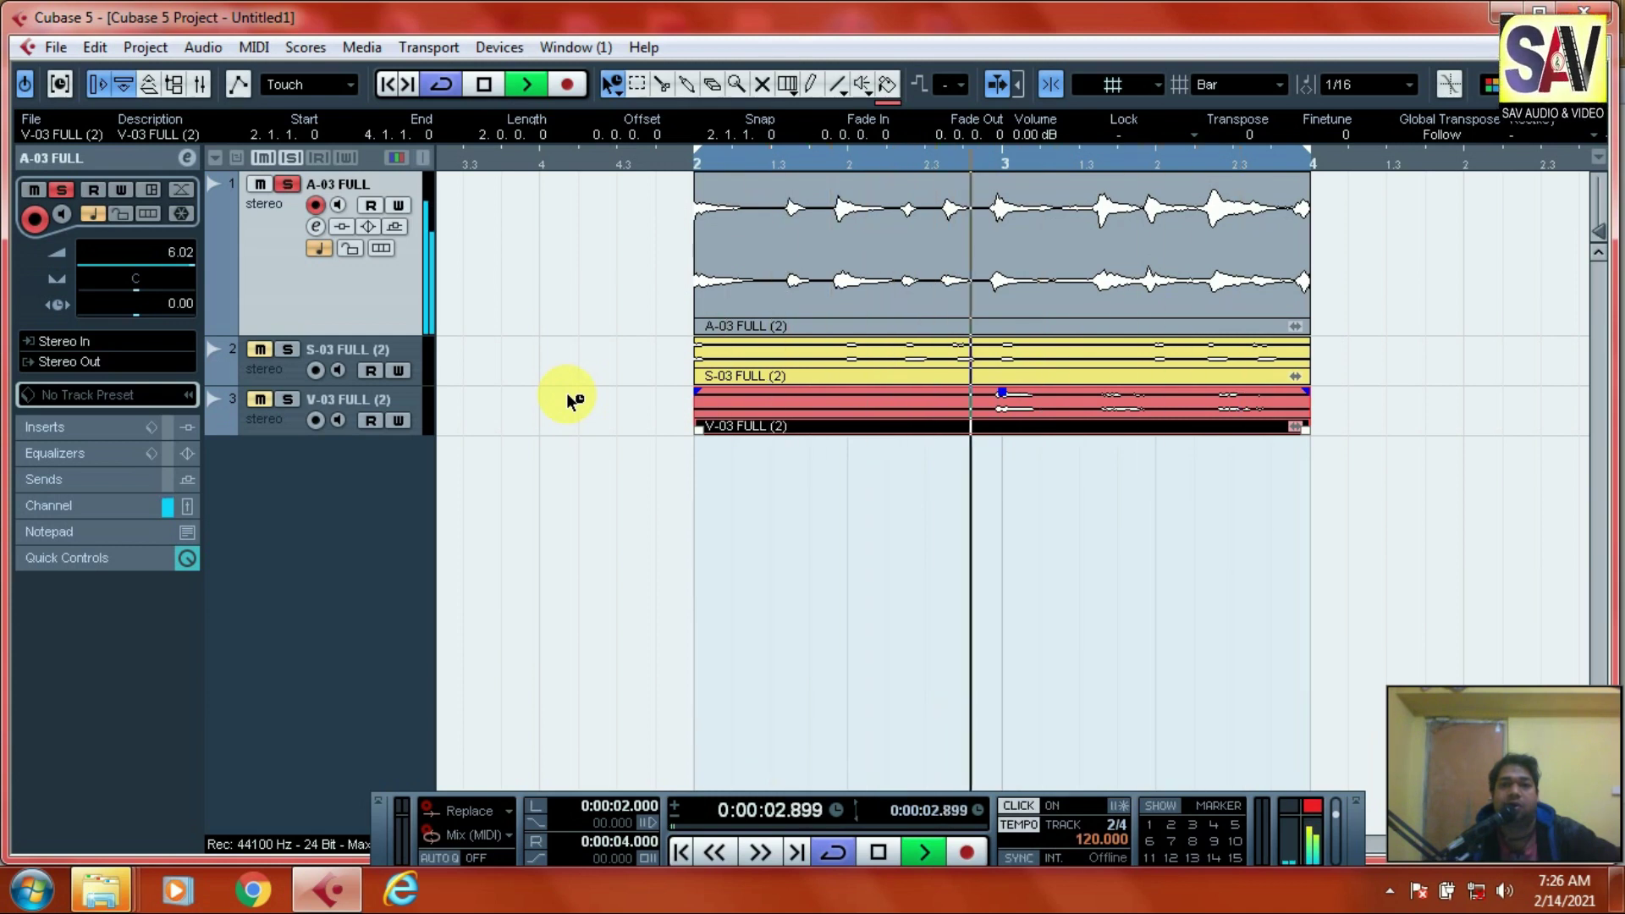
# - Stop playback, then switch to the 164 BPM ODIA CG 2-4 folder in Windows Explorer and refresh its file list
pyautogui.press('space')
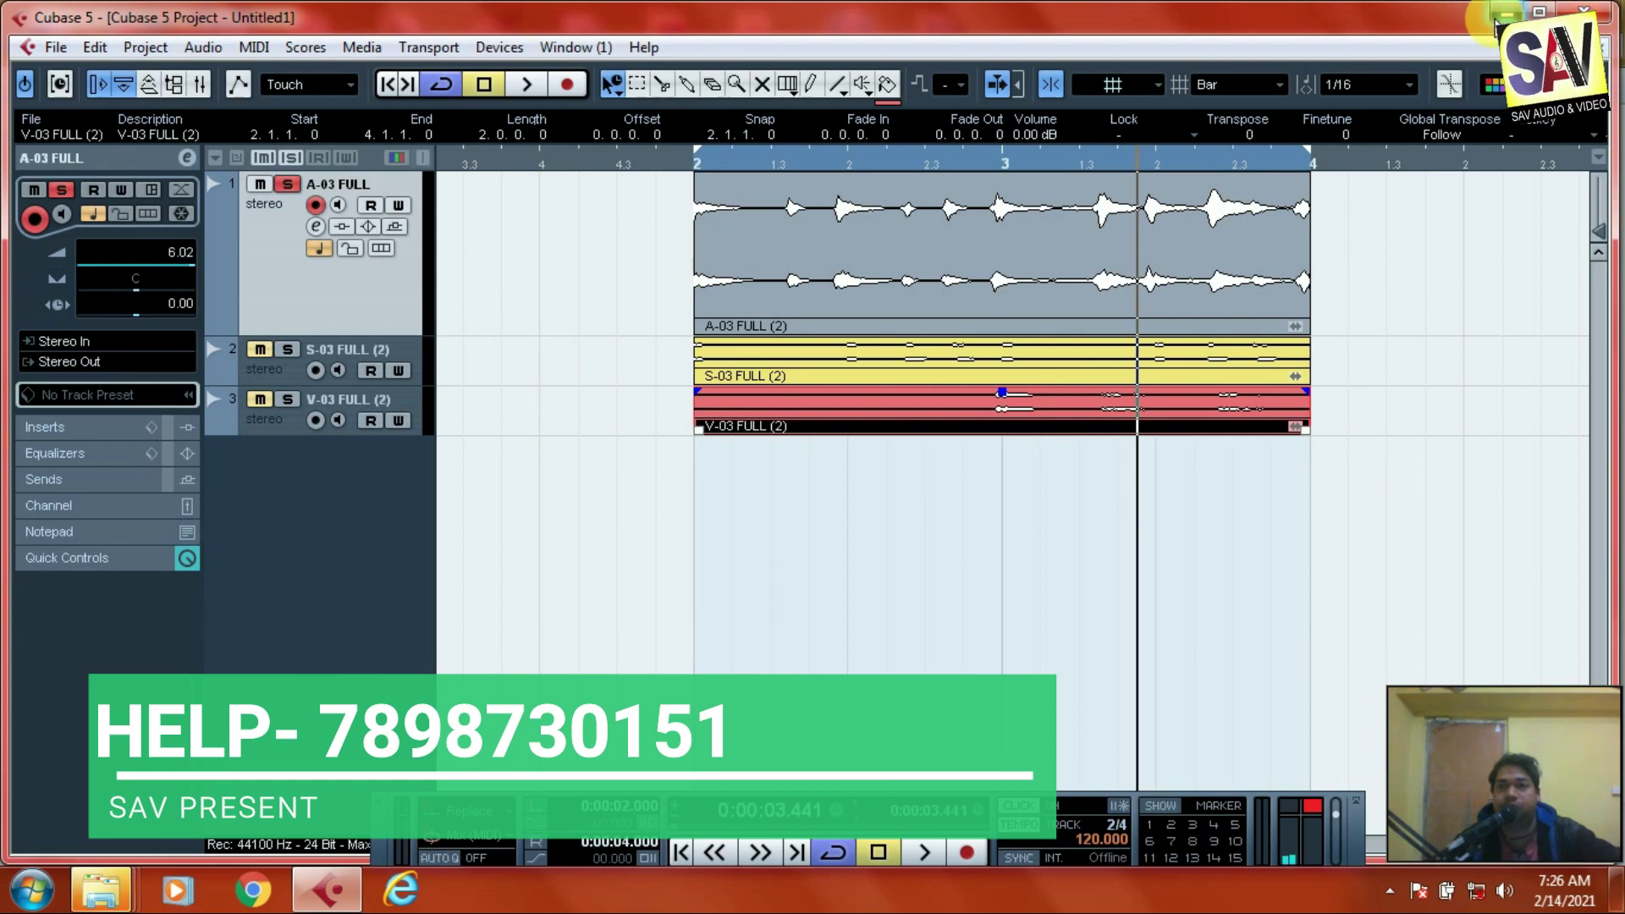
pyautogui.click(1507, 13)
pyautogui.rightClick(501, 315)
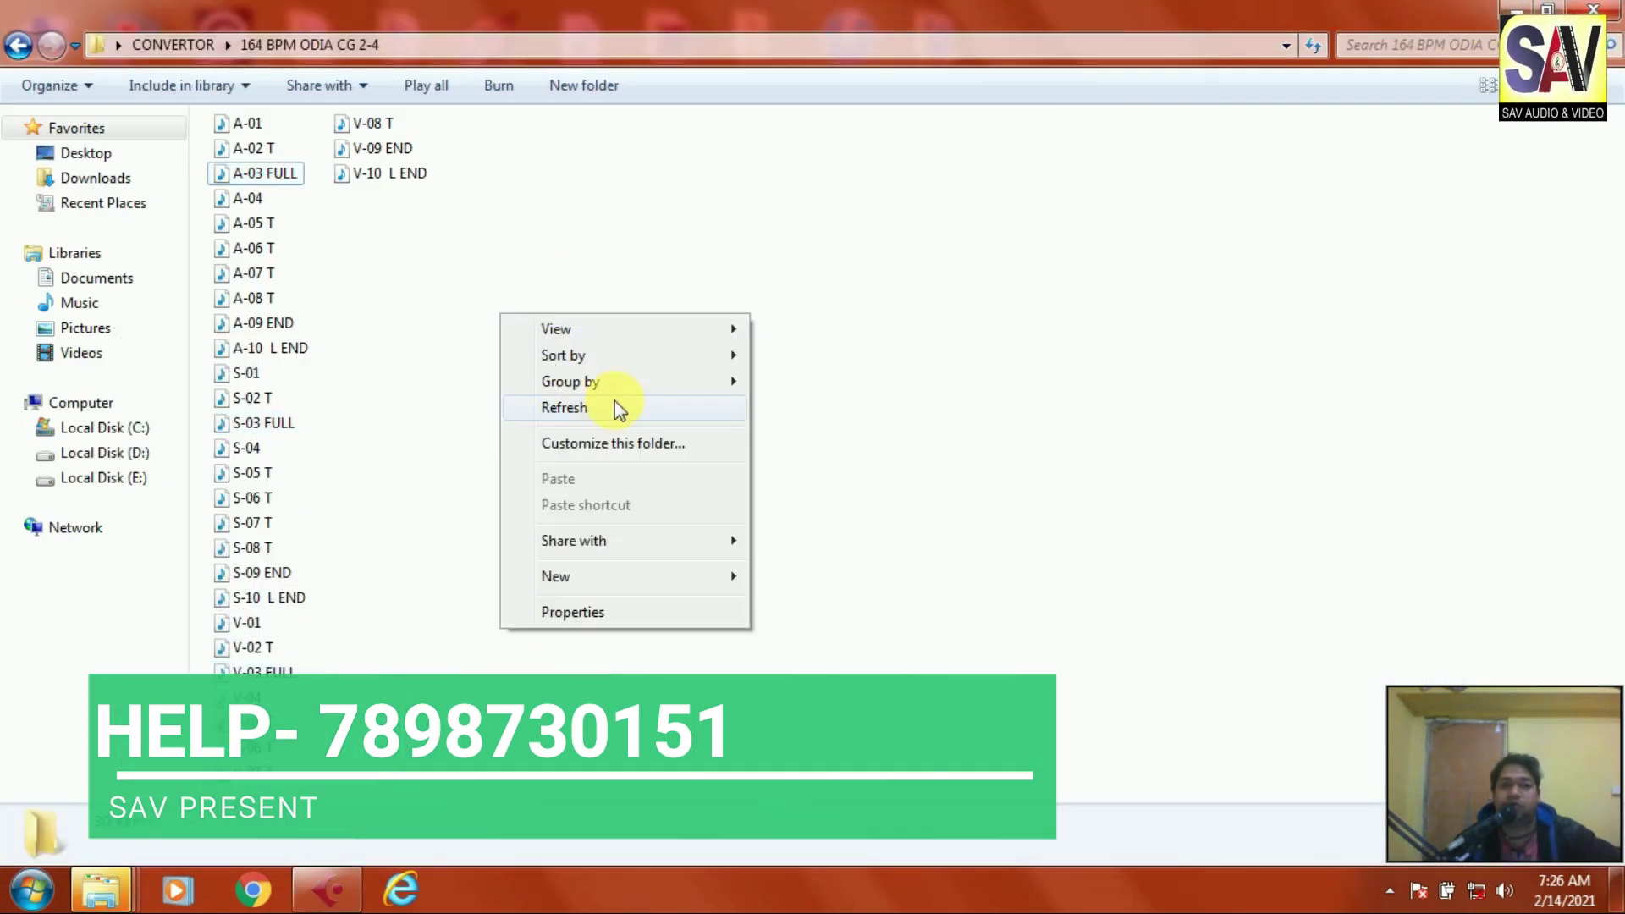
pyautogui.click(615, 399)
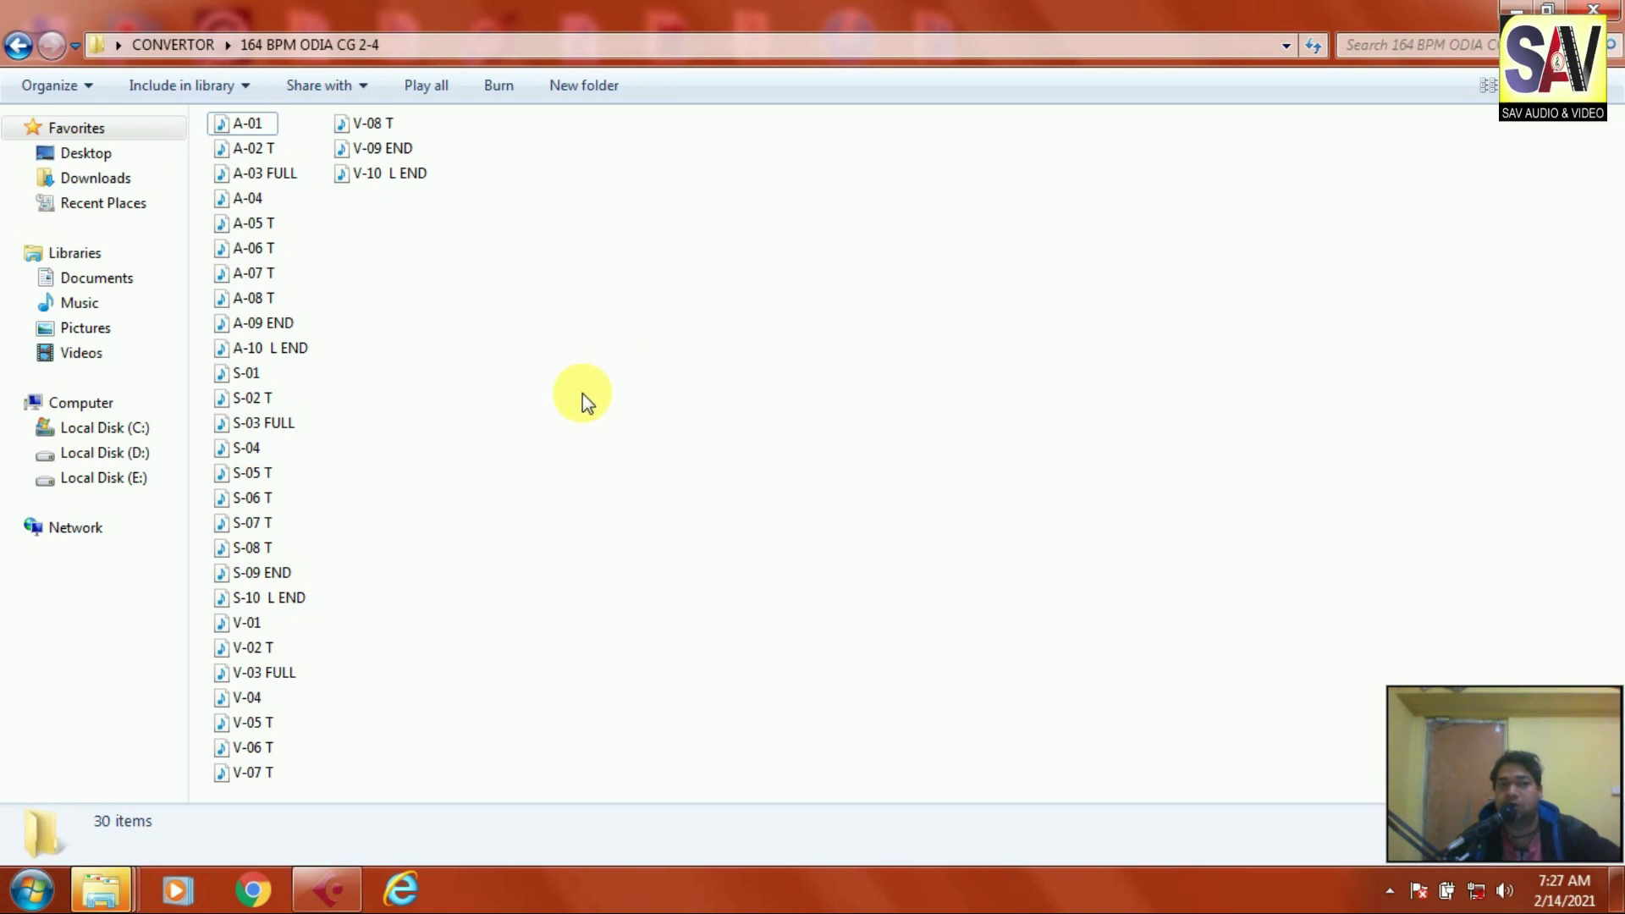
# - Select all loop files in the 164 BPM ODIA CG 2-4 folder to check their count, then clear the selection
pyautogui.click(1547, 9)
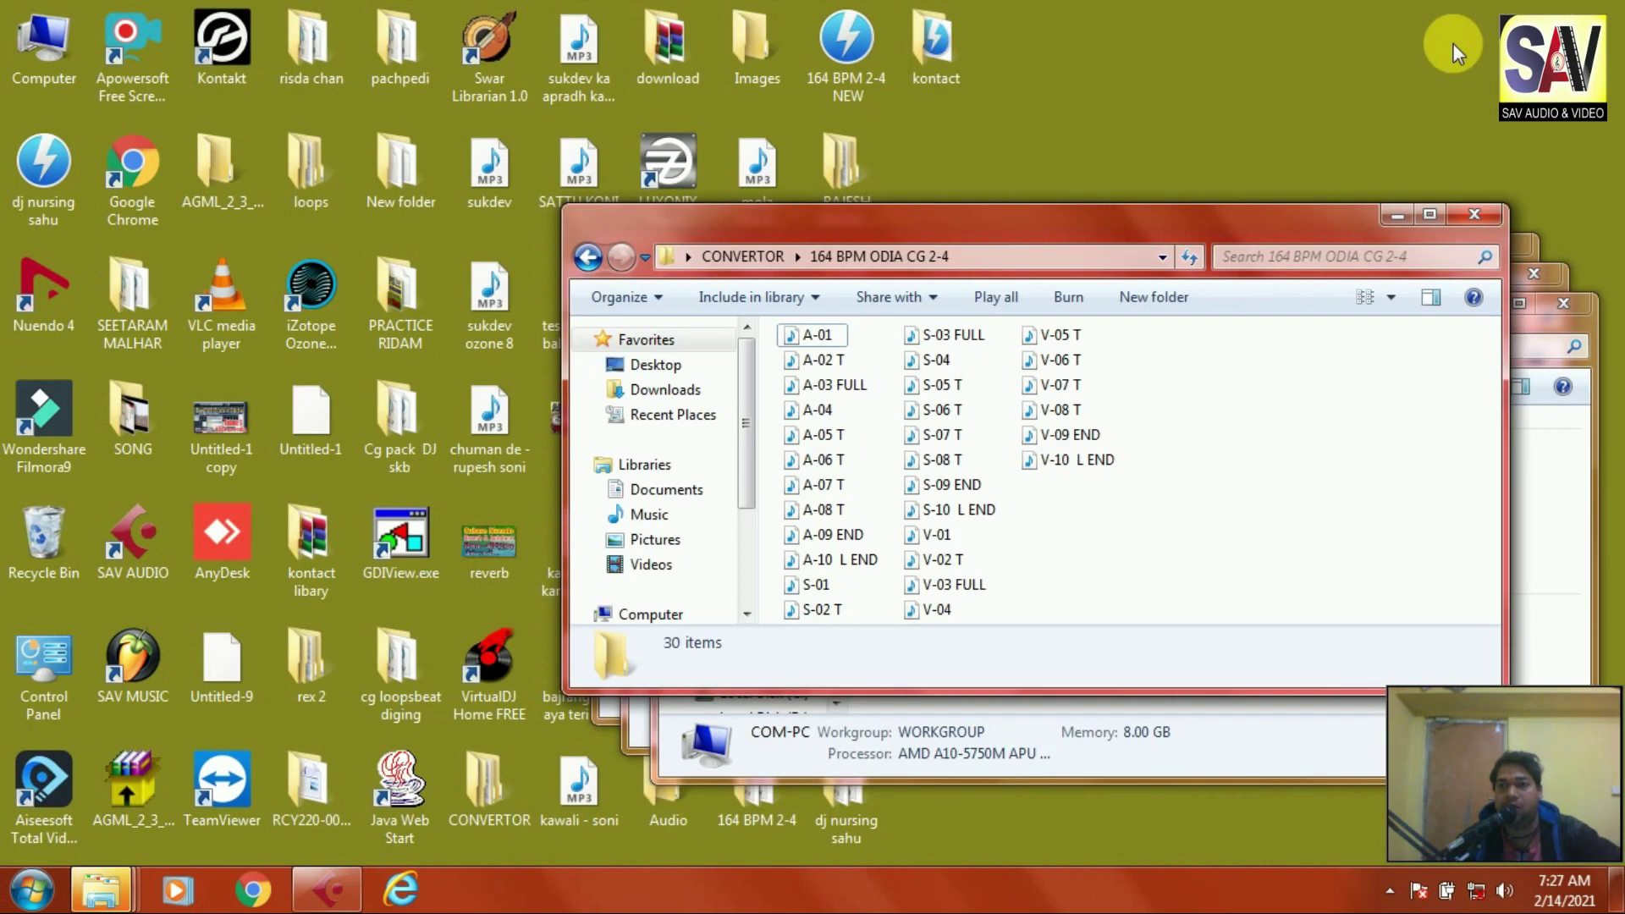
pyautogui.doubleClick(1189, 237)
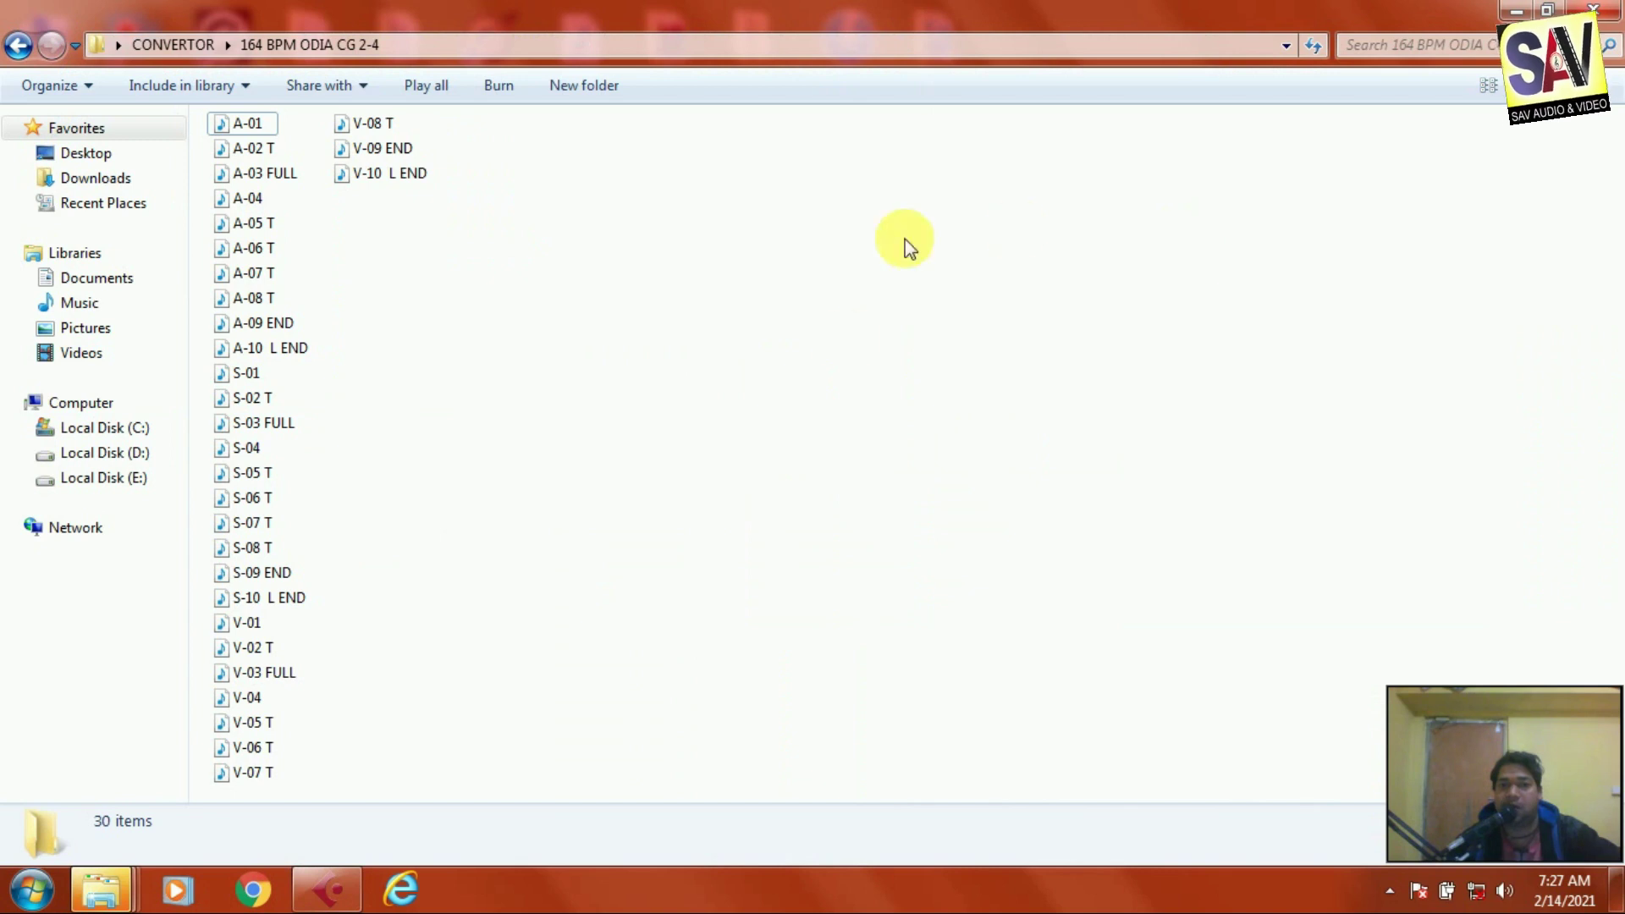
pyautogui.hotkey('ctrl', 'a')
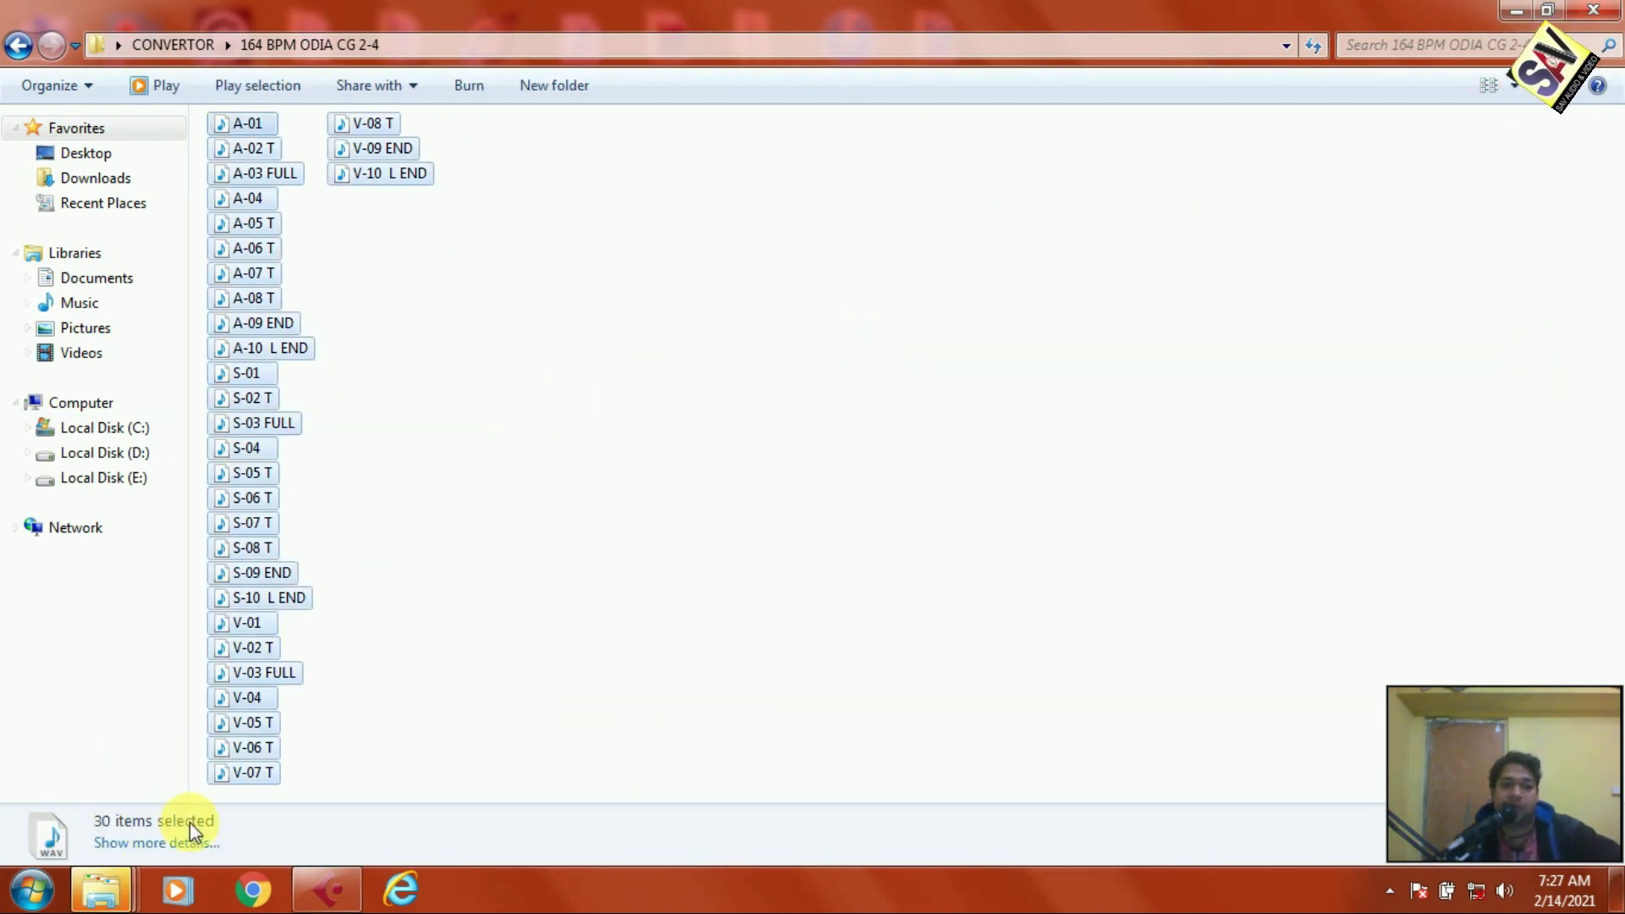
pyautogui.rightClick(495, 616)
pyautogui.click(581, 626)
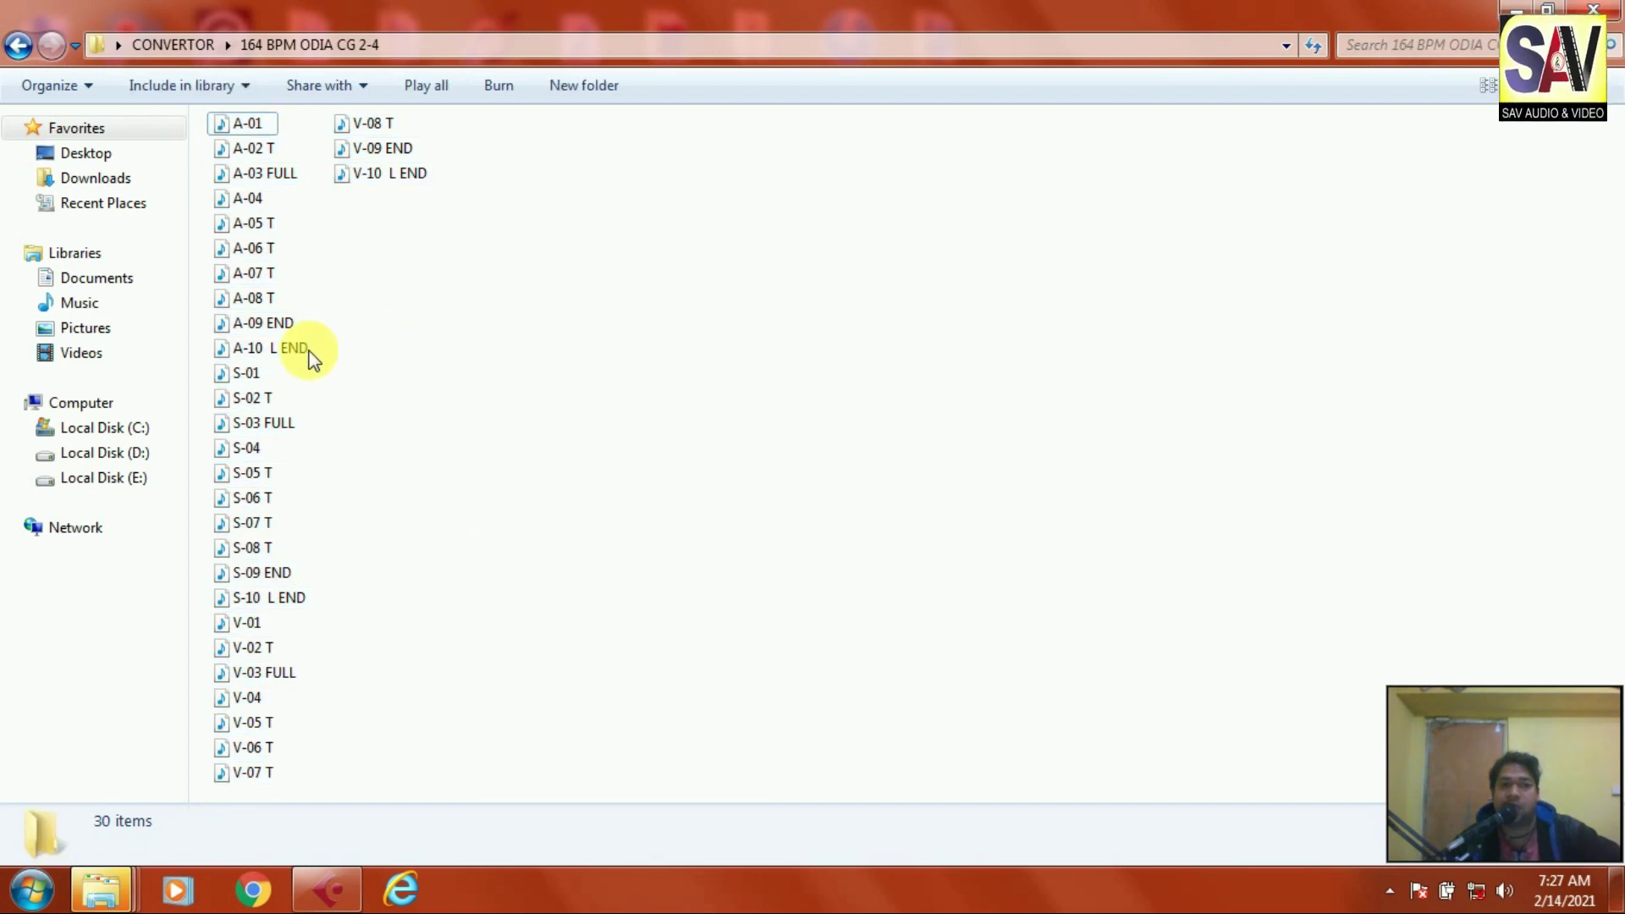
# - Go up to the CONVERTOR folder, reopen 164 BPM ODIA CG 2-4 and refresh its contents
pyautogui.click(24, 55)
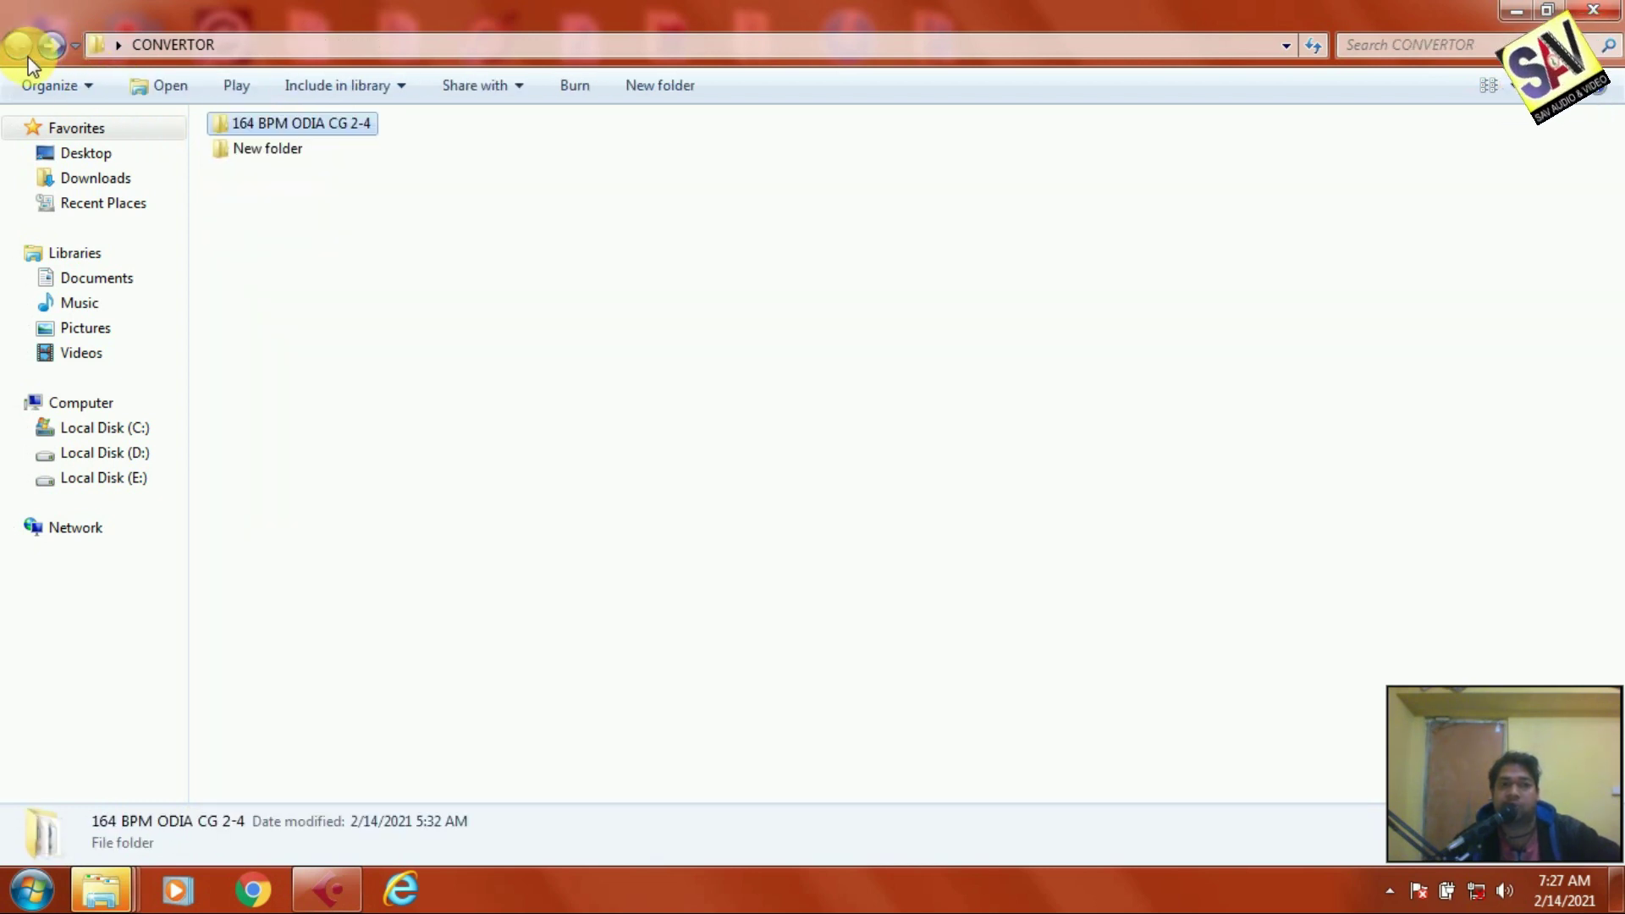
pyautogui.doubleClick(310, 122)
pyautogui.rightClick(448, 470)
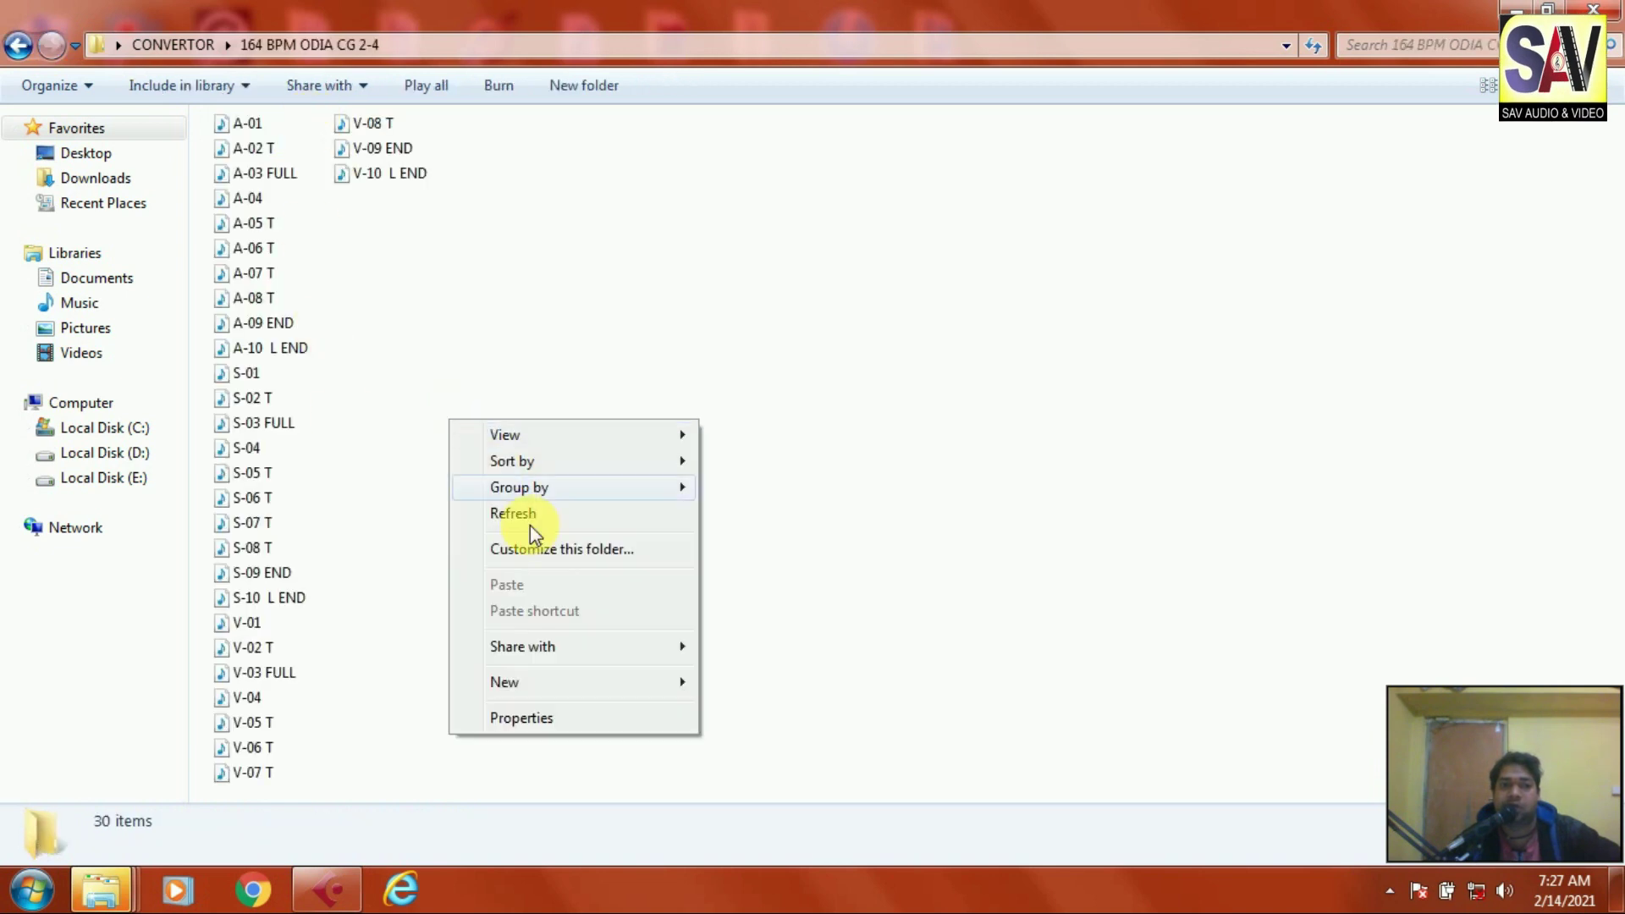
pyautogui.click(575, 510)
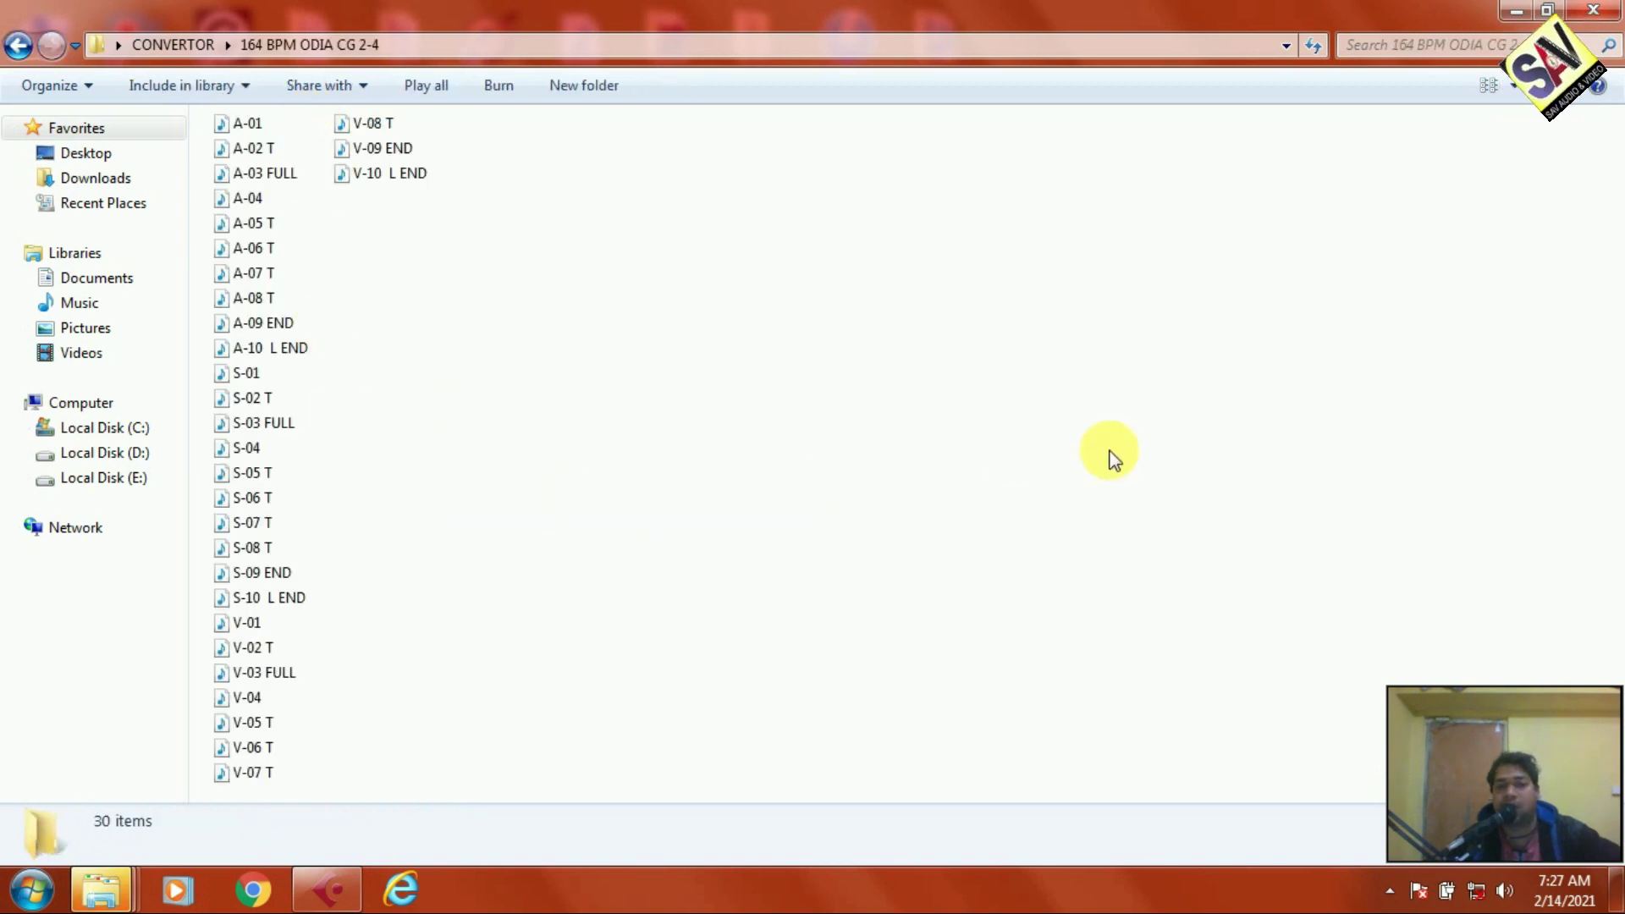